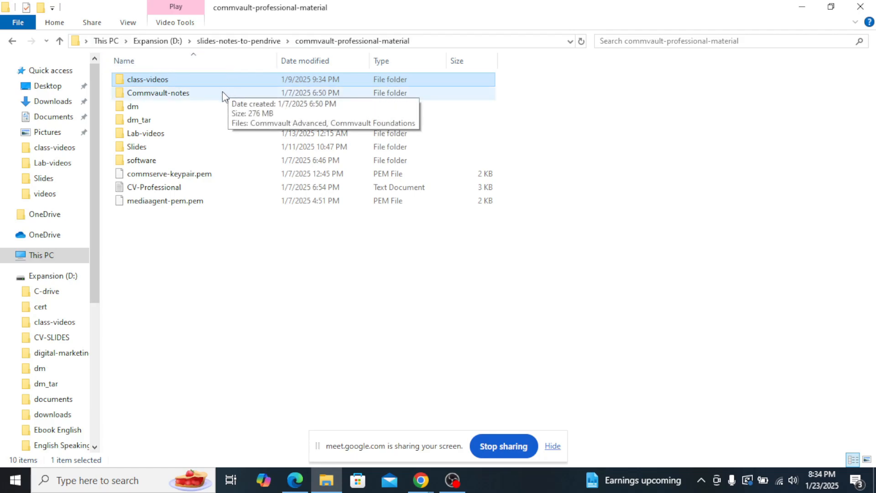
Open the Lab-videos folder, play the 7.install-configure-commserve video and hide the screen-sharing notice.
double_click(183, 135)
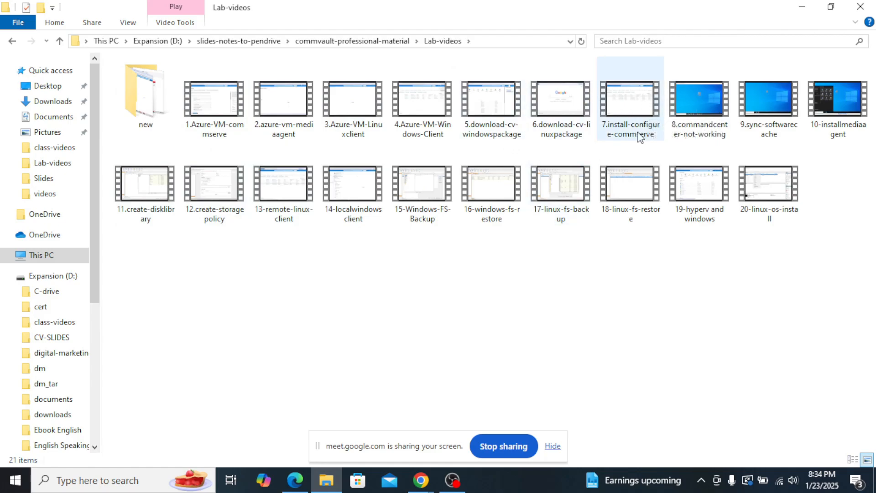
click(565, 110)
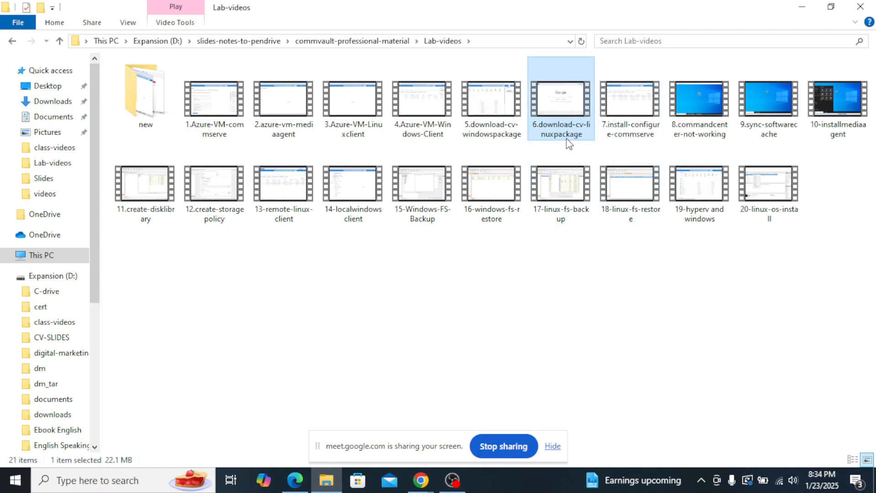
click(505, 110)
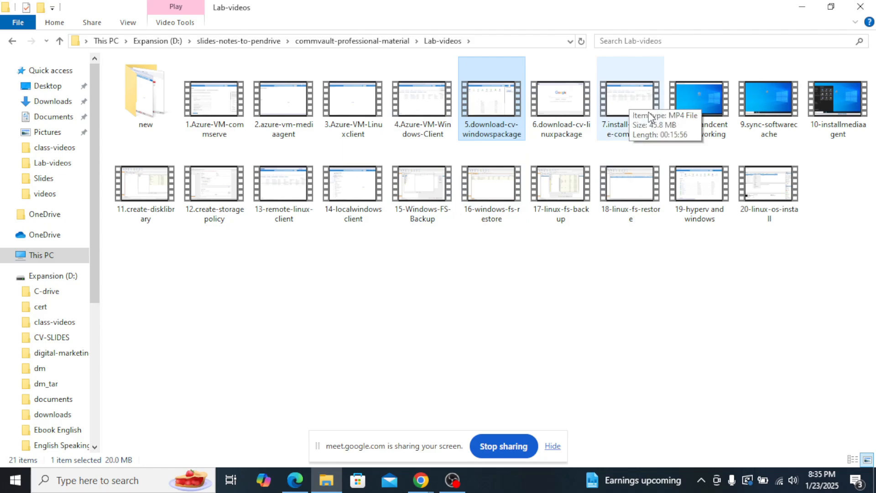
double_click(631, 114)
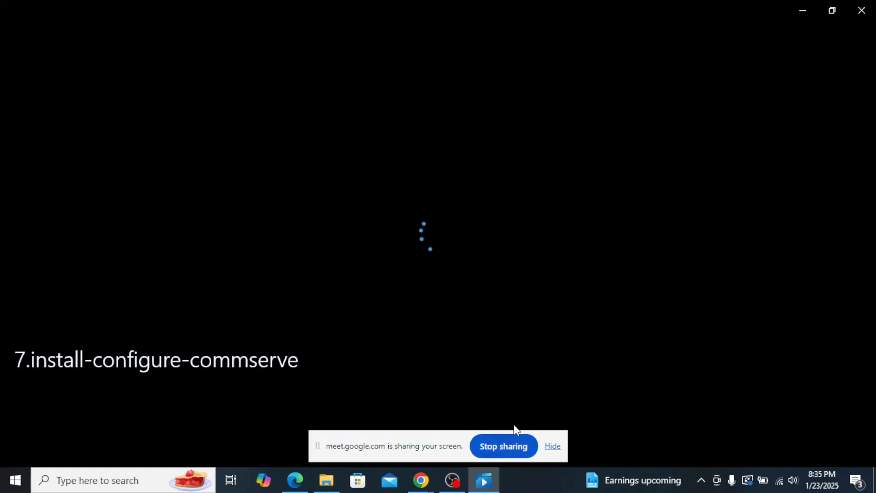
click(552, 446)
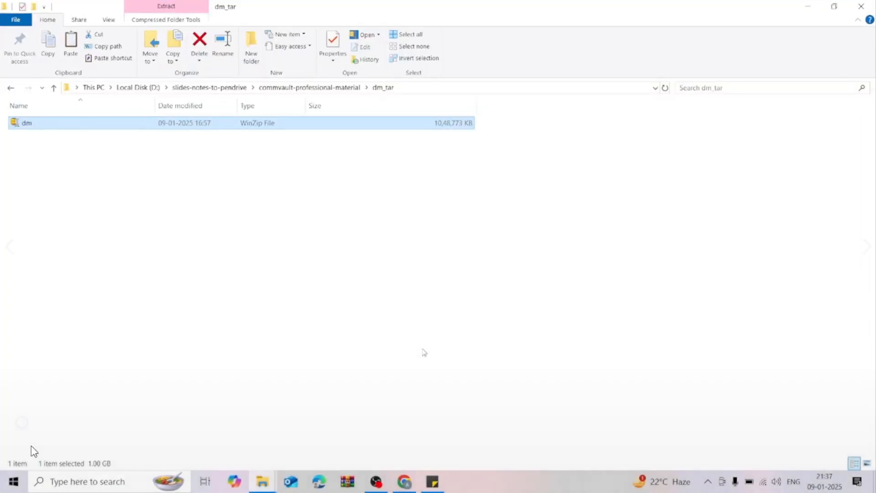
Mute the video and skip slightly ahead, keeping playback in full screen.
click(31, 456)
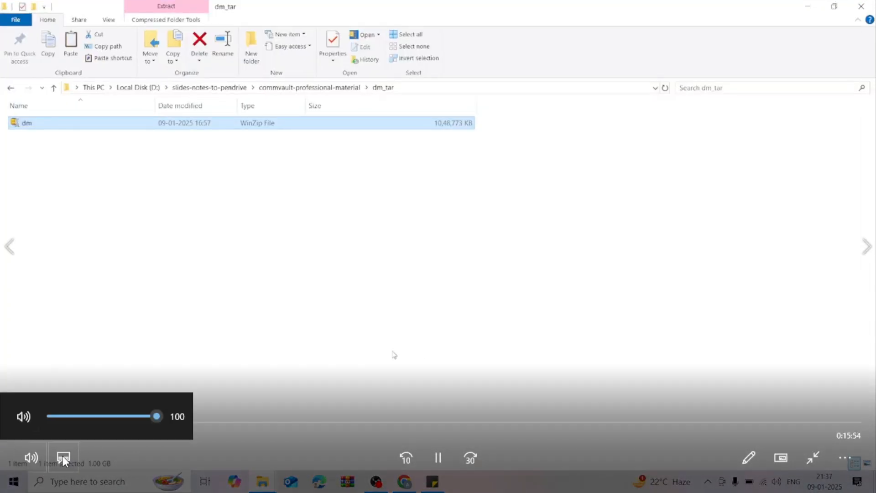
click(22, 415)
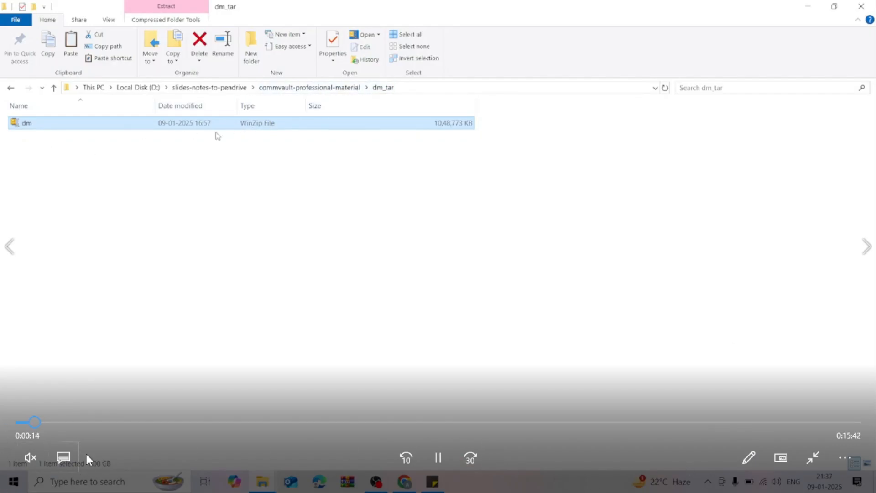
click(52, 422)
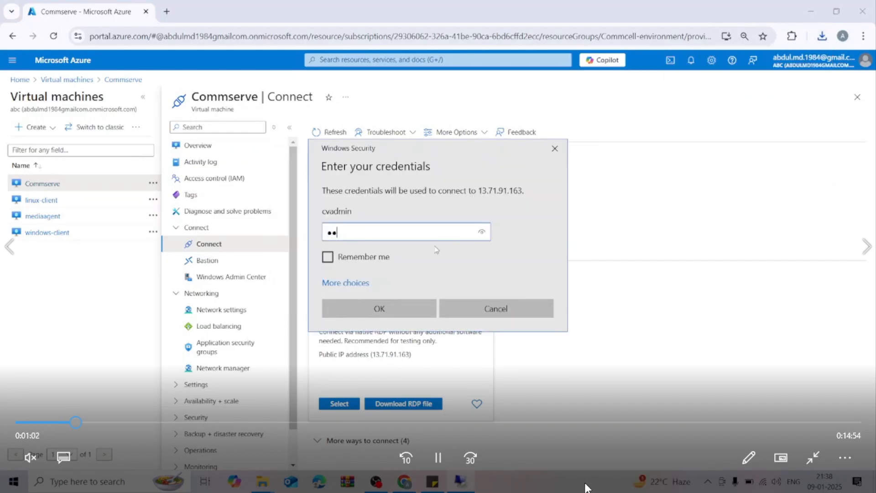
click(811, 458)
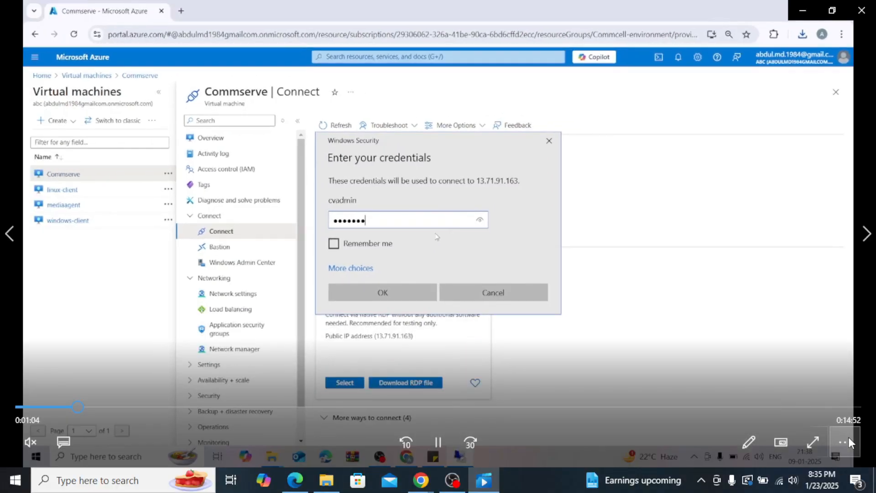
click(811, 443)
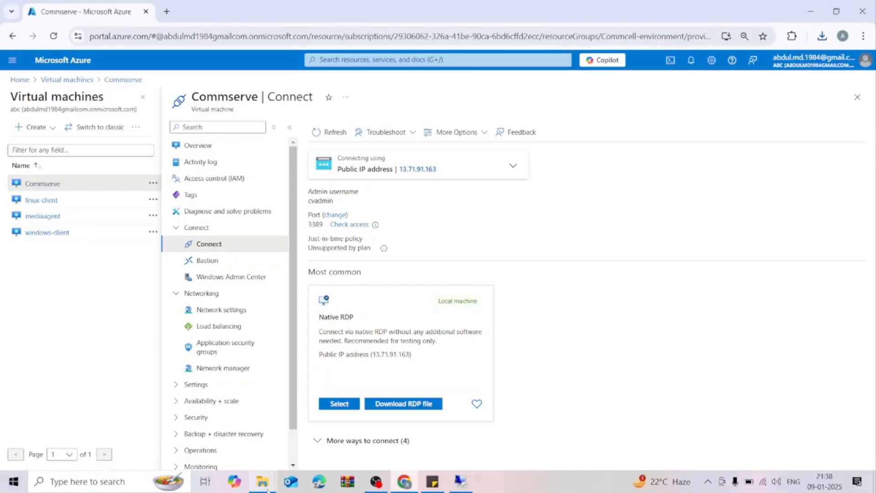
Copy the dm archive from the local dm_tar folder to the desktop of the Commserve remote session.
click(268, 486)
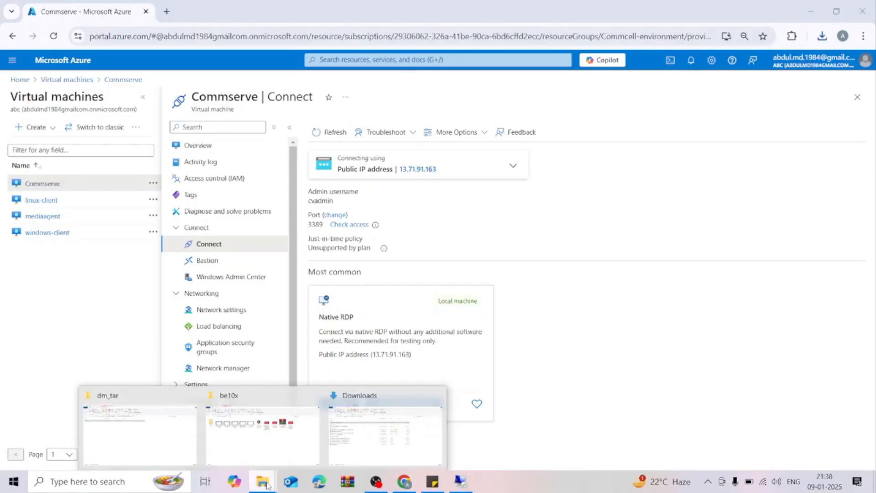
click(149, 445)
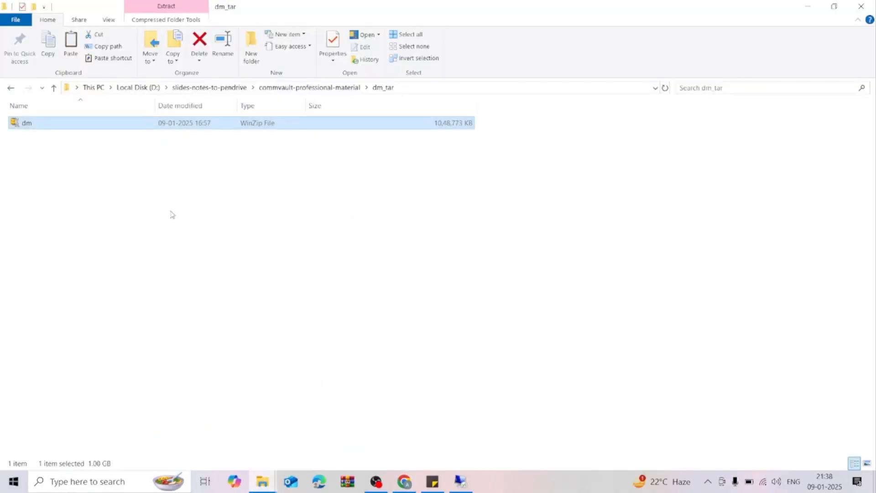
right_click(98, 126)
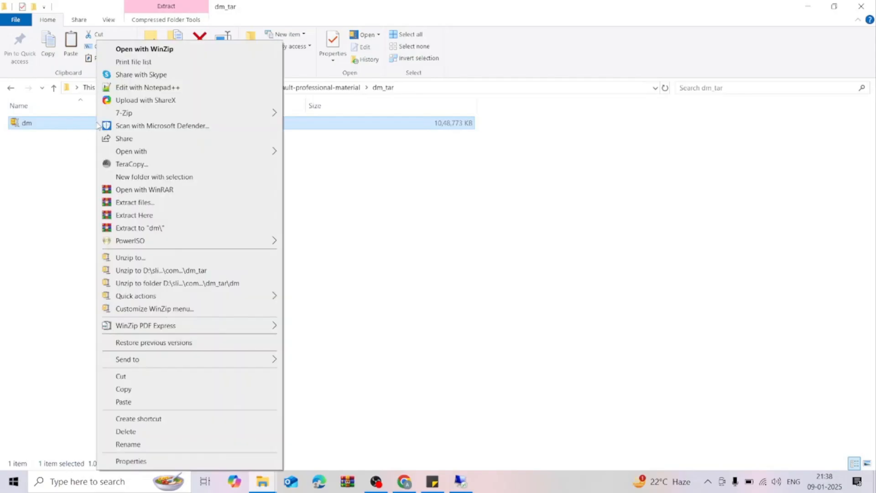
click(137, 390)
key(alt+Tab)
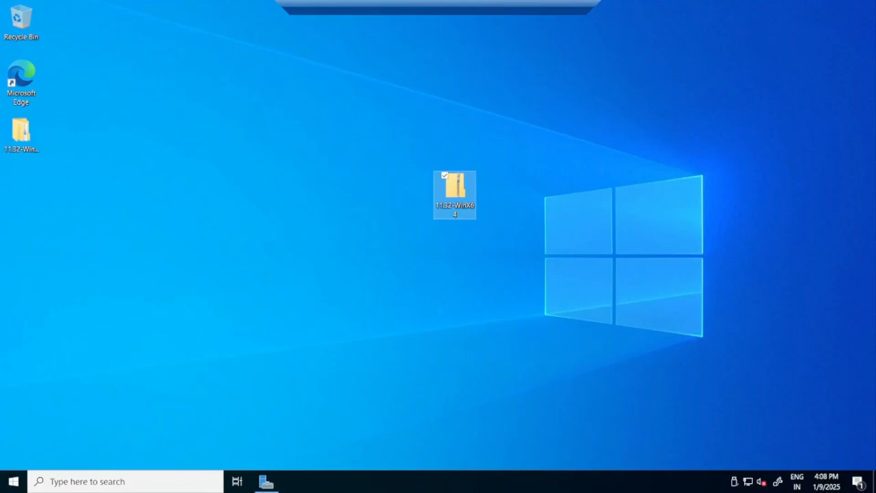
right_click(235, 133)
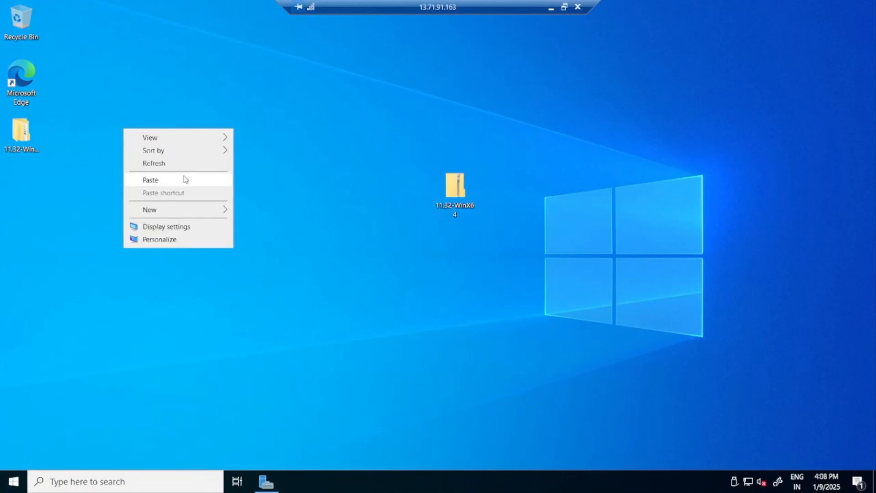
click(186, 180)
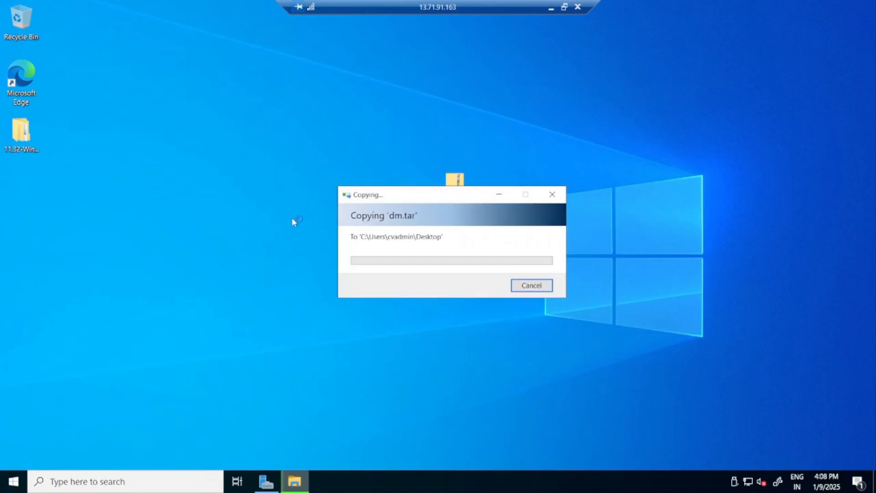
drag(400, 191, 465, 215)
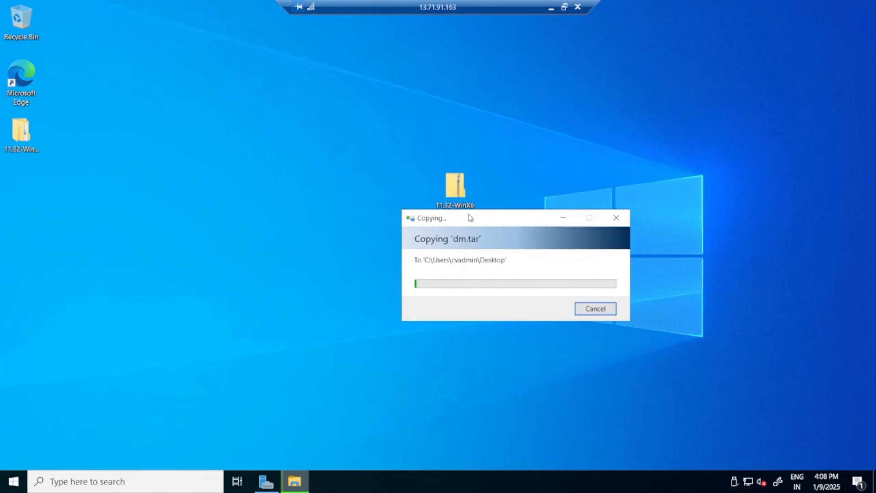
Check the progress of the dm.tar copy in the remote session.
click(550, 8)
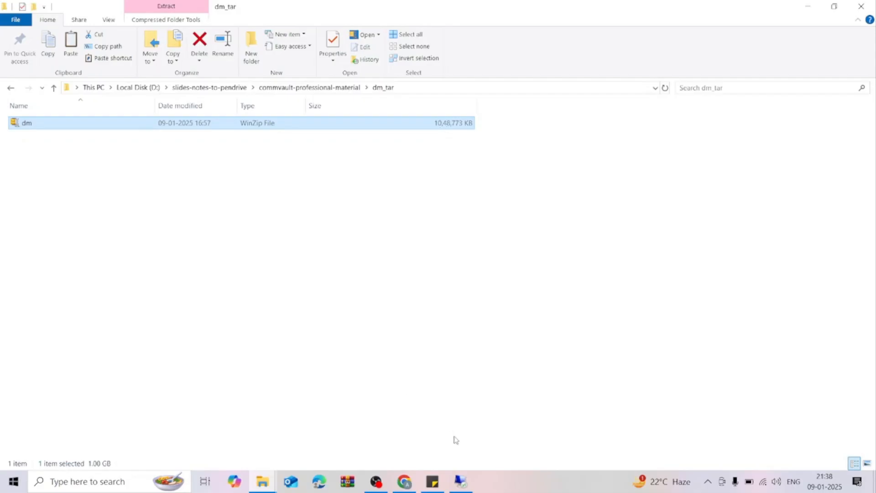
click(461, 481)
drag(488, 236, 471, 167)
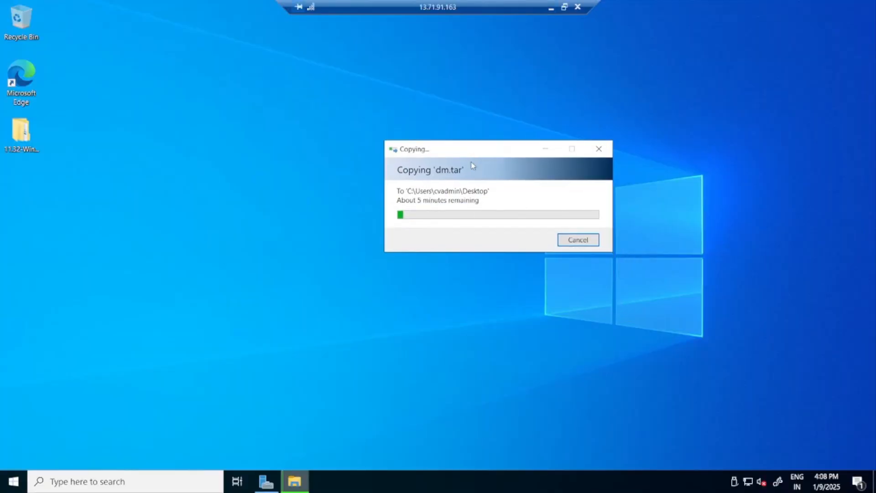
click(15, 482)
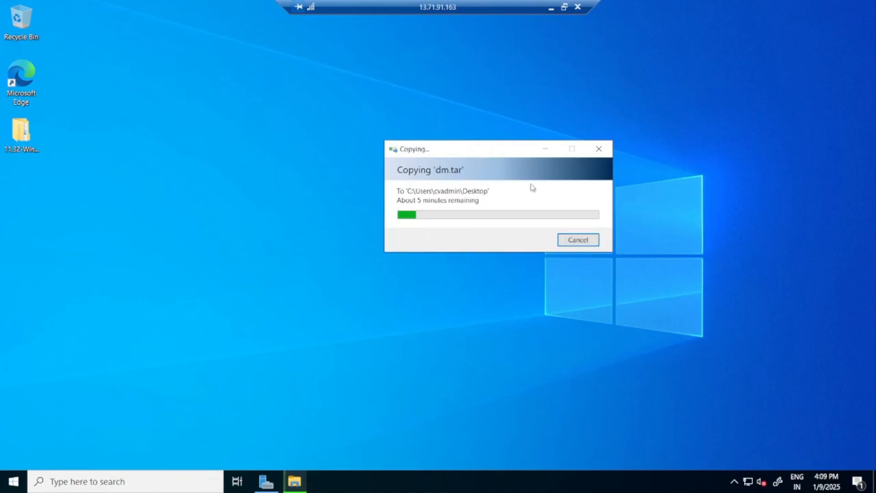
click(546, 151)
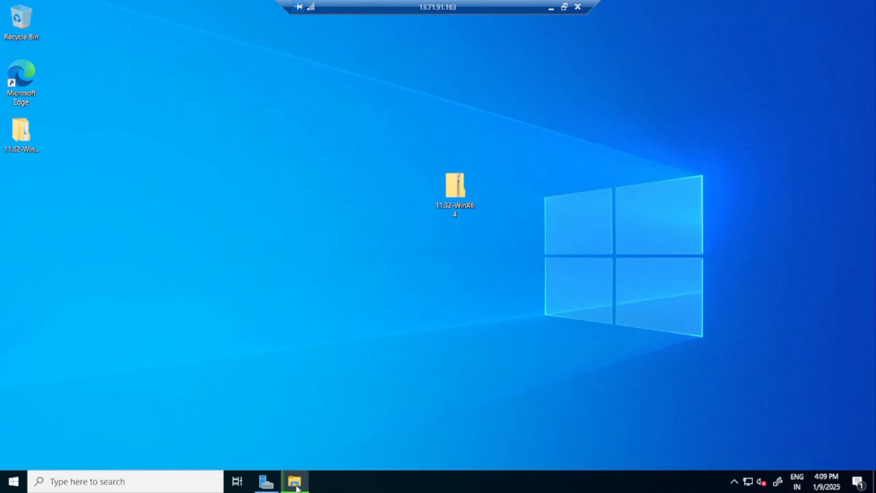
click(294, 481)
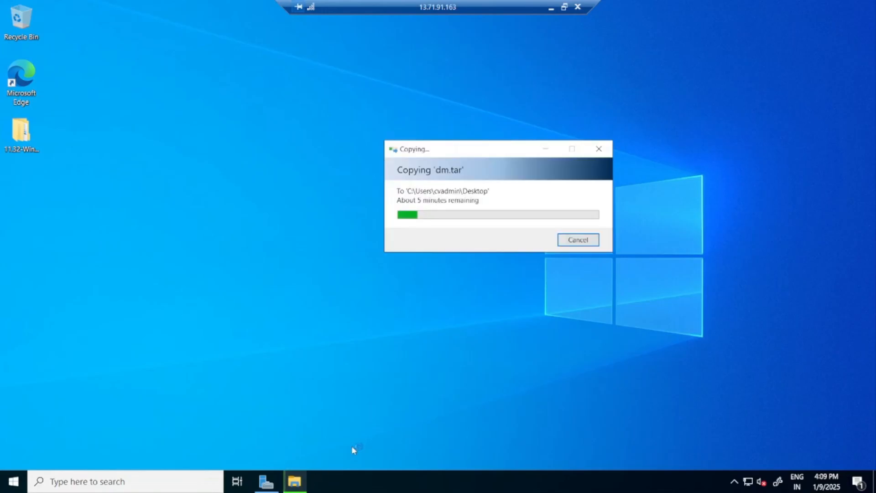
click(544, 150)
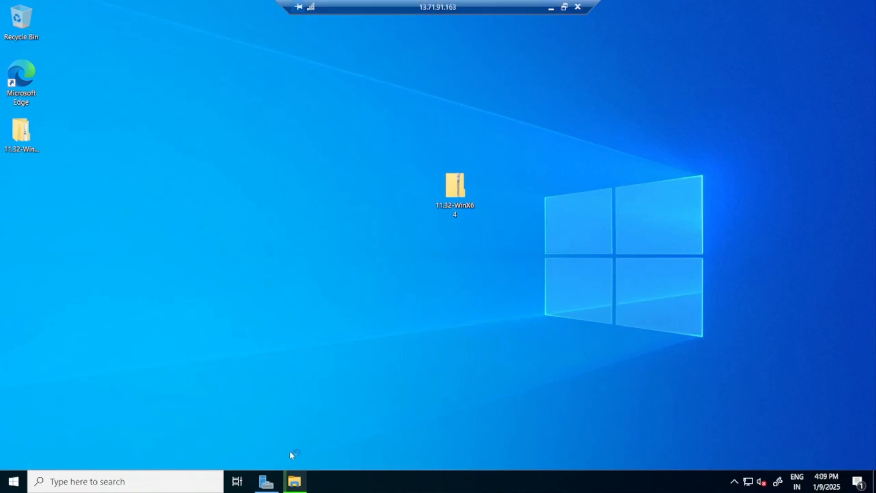
click(295, 480)
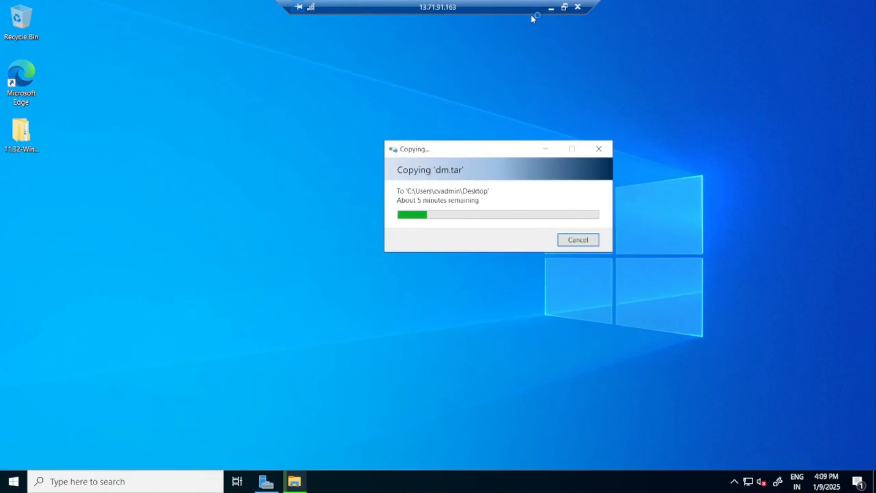
click(551, 8)
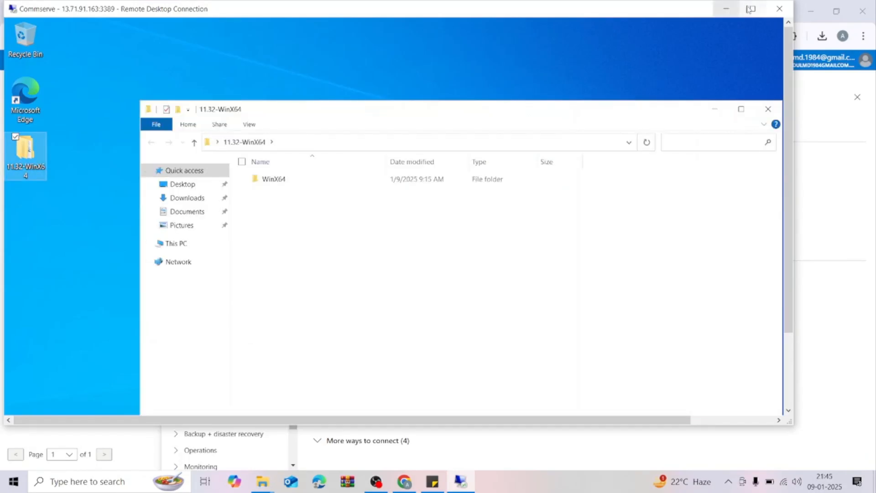
Bring the Commserve remote session to full screen and open its Desktop folder in File Explorer.
click(750, 9)
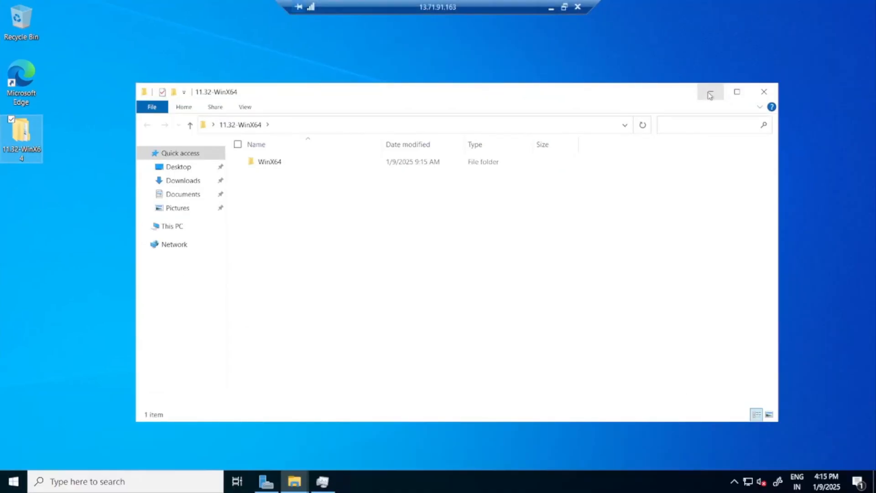
click(710, 94)
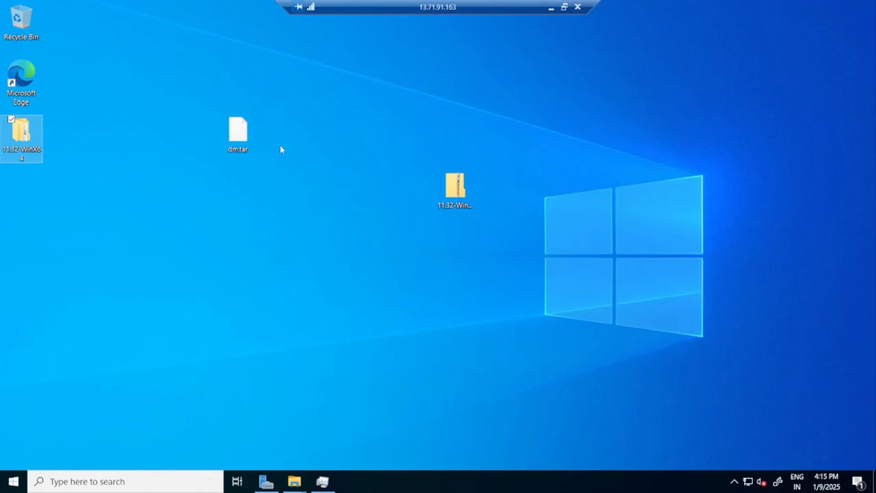
click(15, 483)
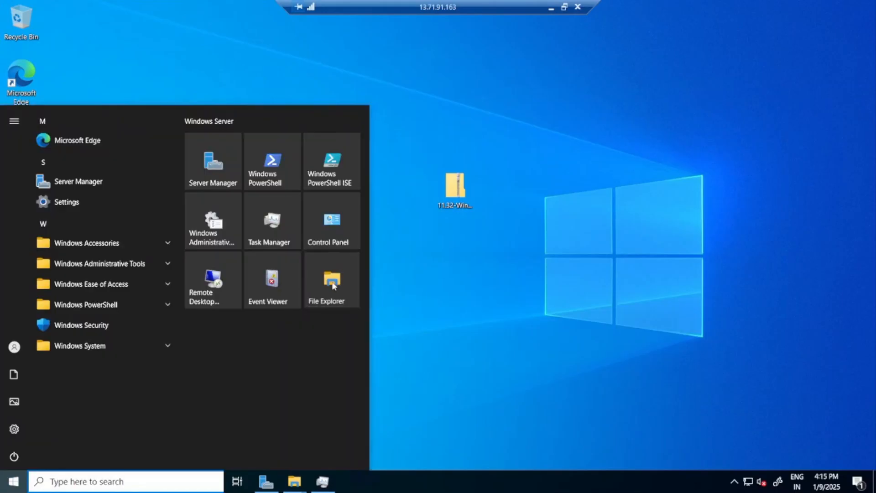
click(328, 283)
click(193, 181)
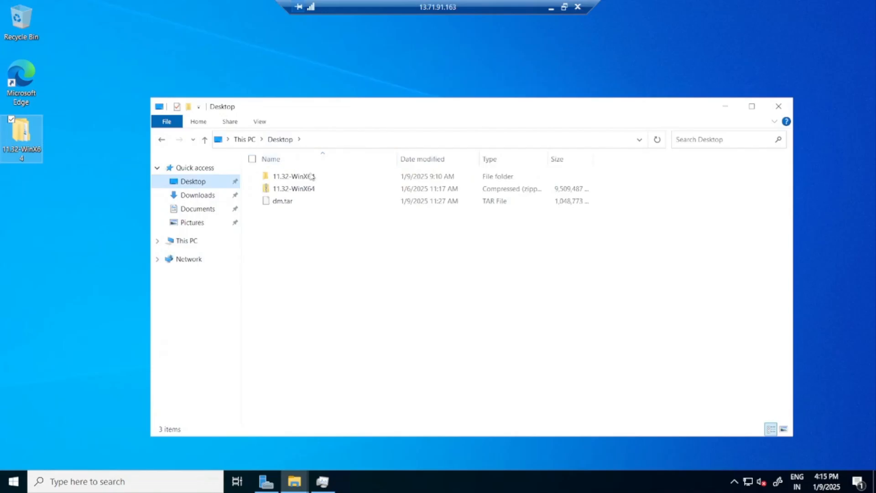
Create a folder named Softwares in the Desktop folder.
right_click(334, 246)
mouse_move(274, 356)
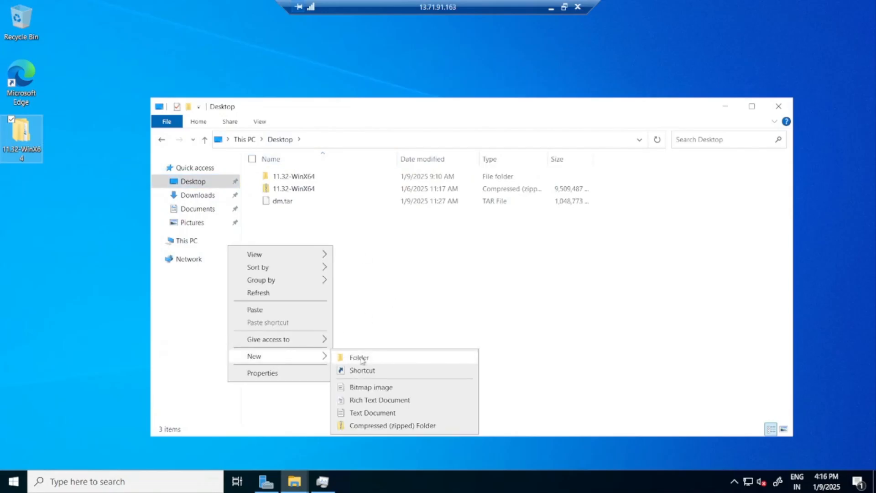
click(363, 359)
text(So)
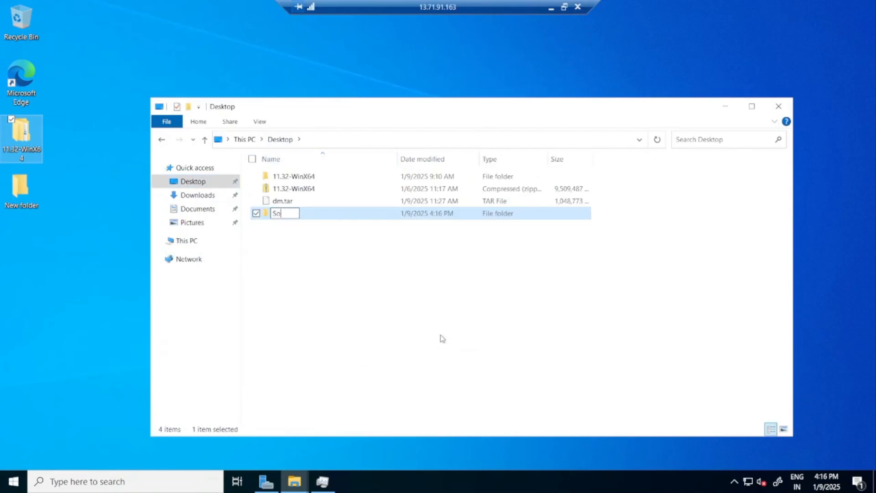
text(ftwares)
Move the 11.32-WinX64 folder, the 11.32-WinX64 zip file and dm.tar into the Softwares folder.
click(315, 179)
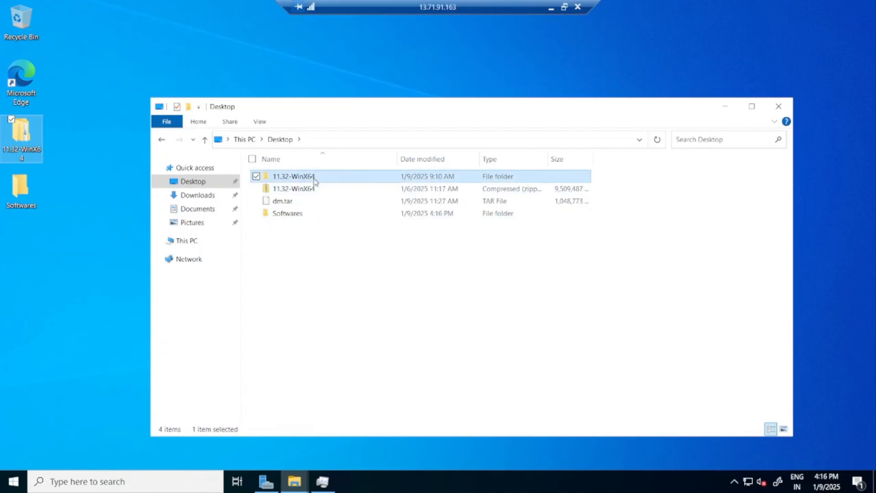
shift+click(316, 197)
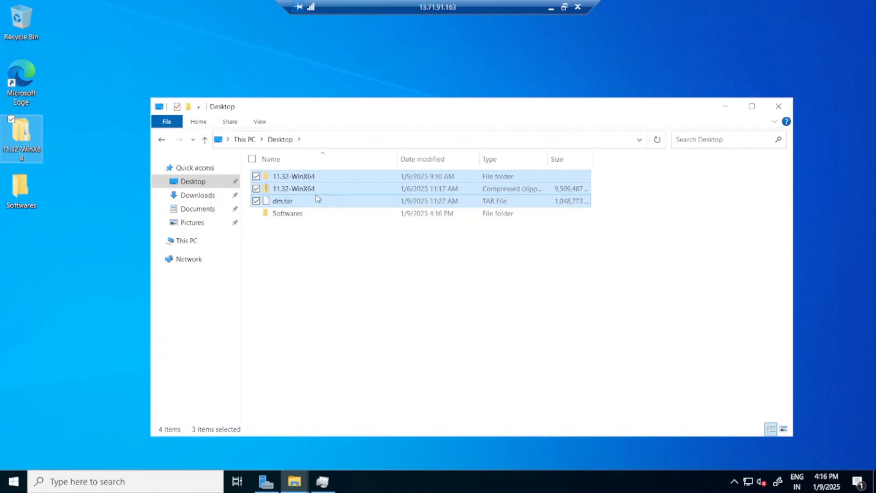
double_click(289, 214)
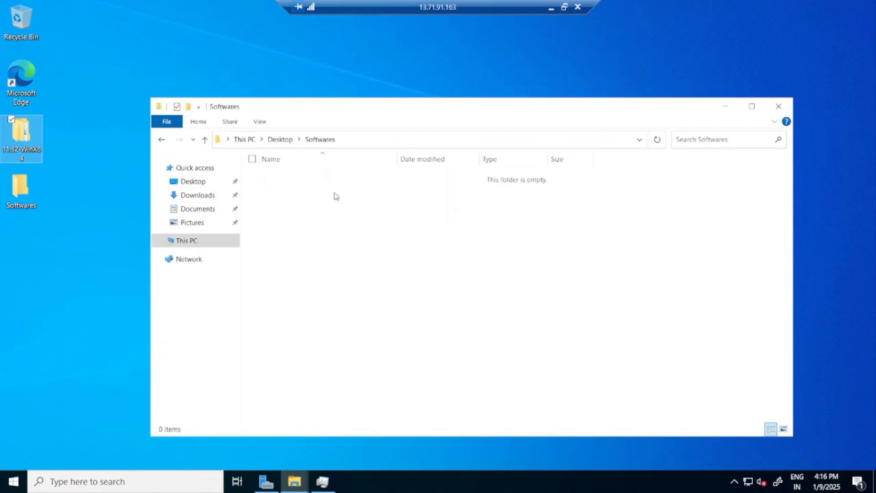
right_click(340, 196)
click(269, 274)
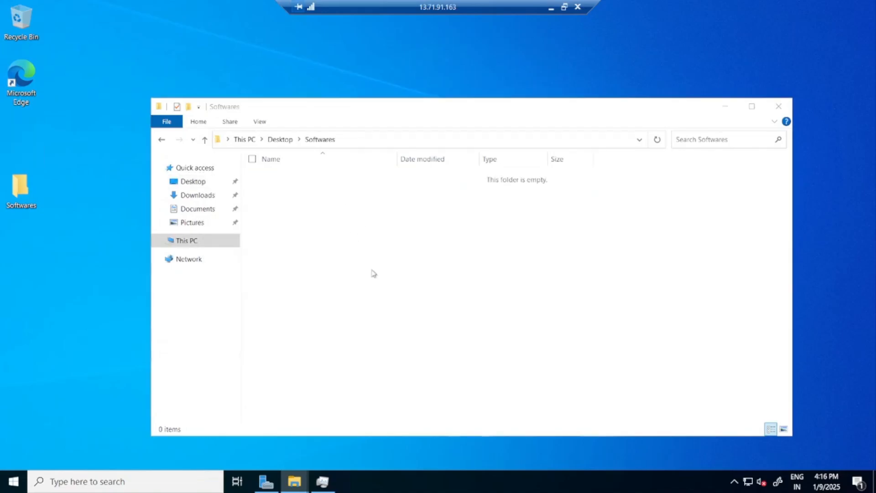
Paste the cut packages into the Softwares folder and open the WinX64 folder inside 11.32-WinX64.
click(264, 223)
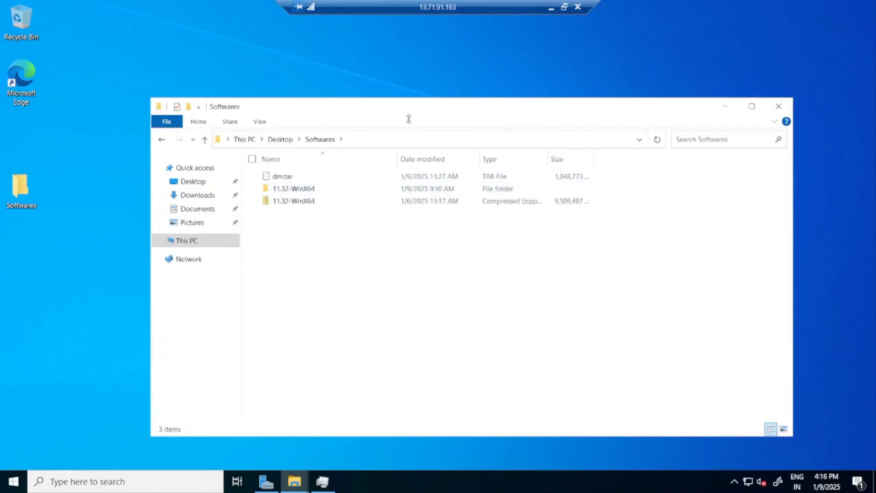
double_click(313, 189)
double_click(302, 177)
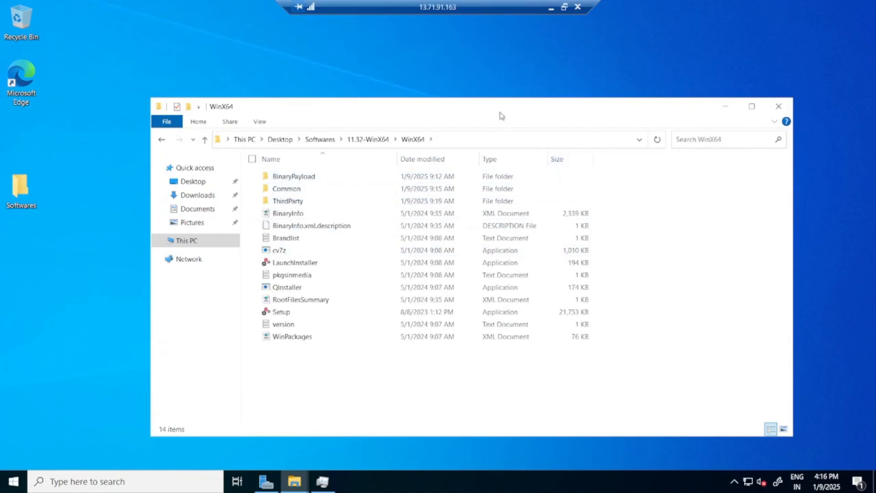
drag(501, 111, 461, 96)
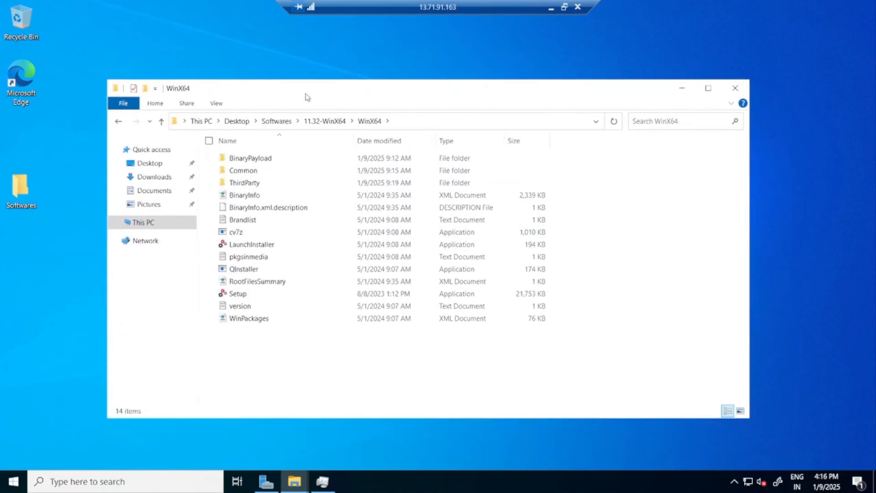
drag(457, 103, 447, 90)
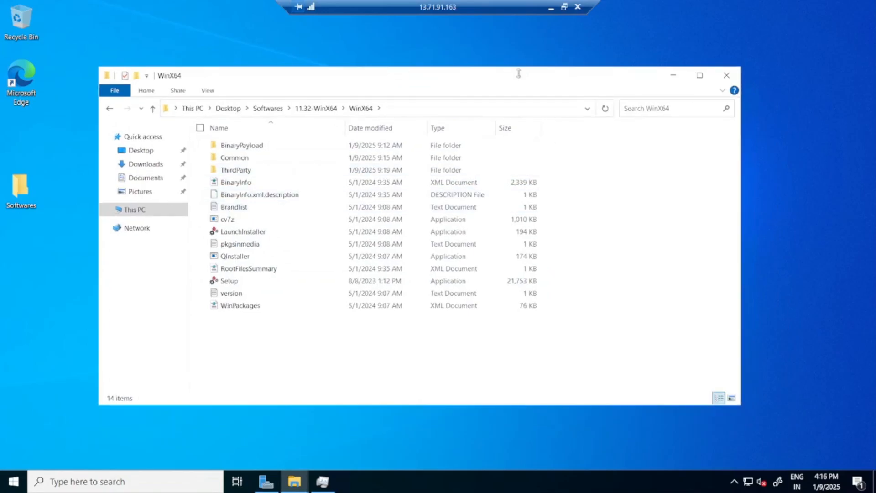
drag(519, 74, 547, 73)
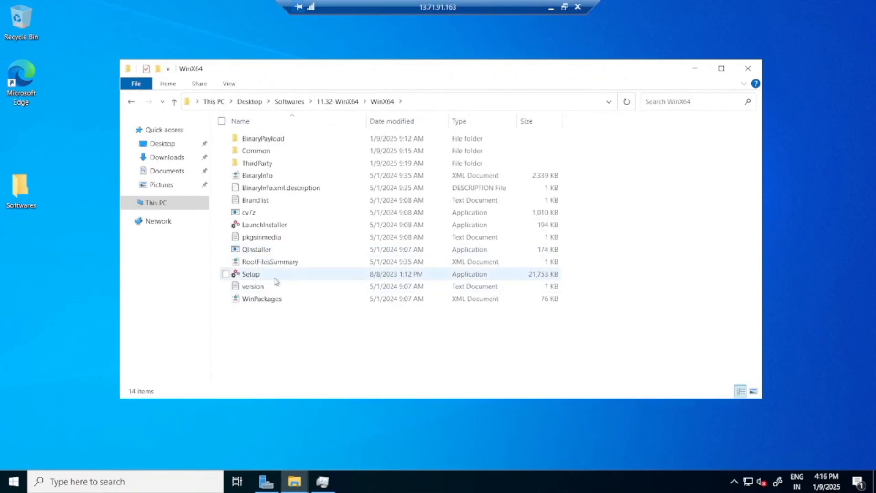
Run the Commvault Setup application as administrator and minimize the WinX64 folder window.
click(259, 278)
right_click(260, 278)
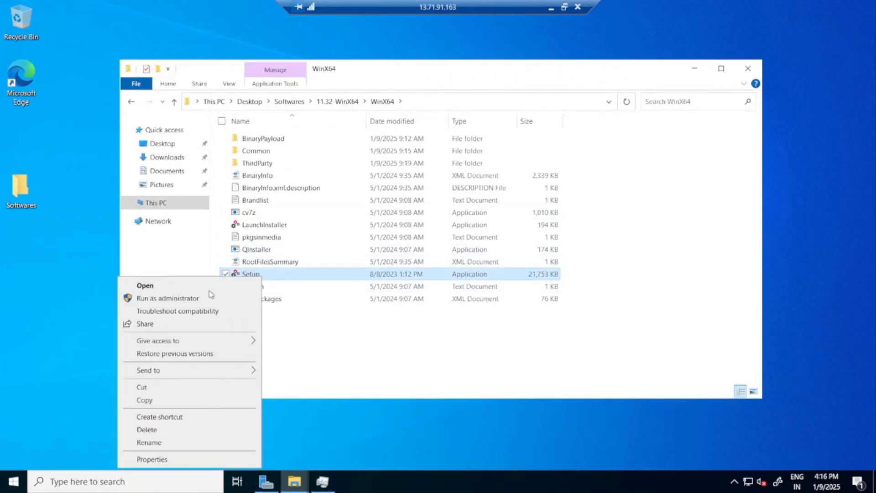
click(194, 300)
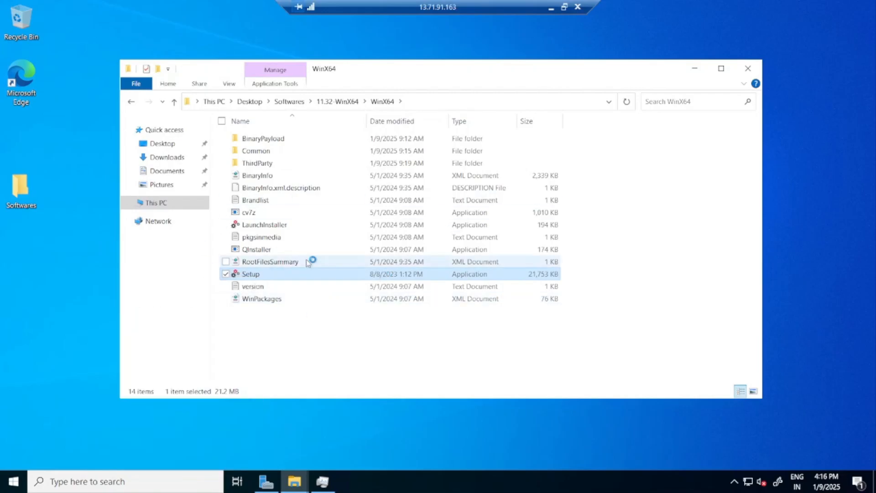
click(687, 69)
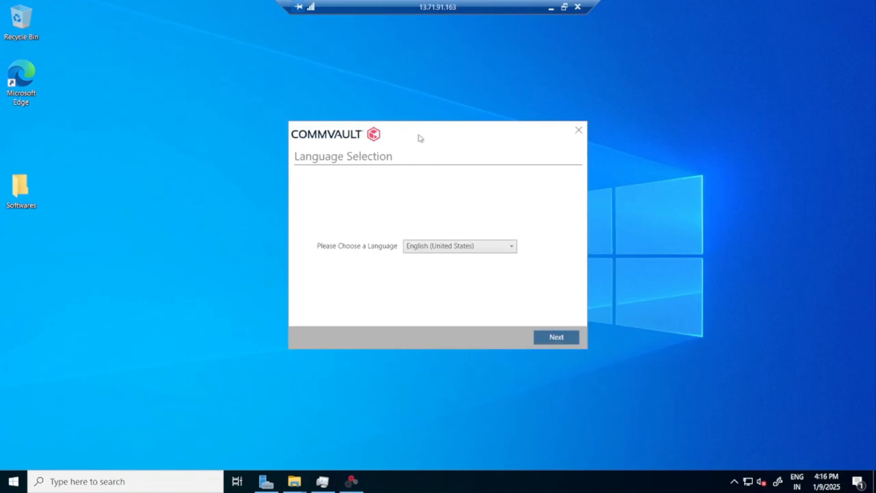
Keep English (United States) as the installer language and accept the License Agreement.
drag(418, 137, 394, 131)
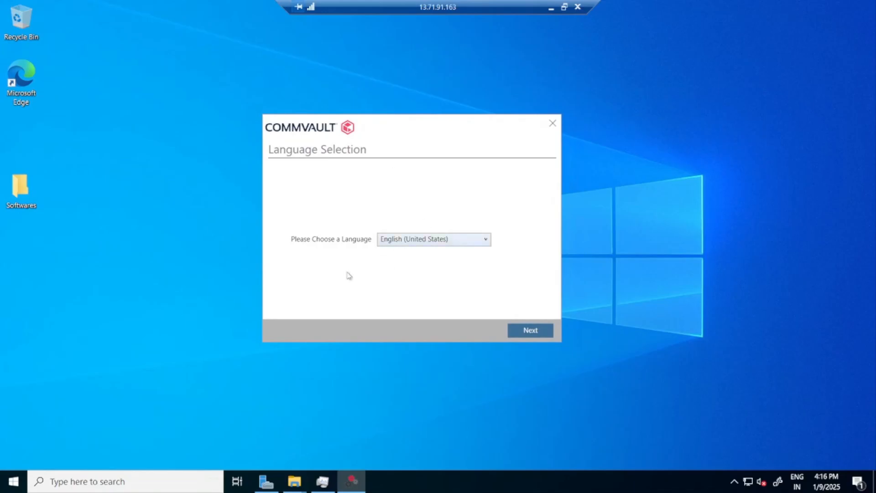
drag(384, 132, 399, 127)
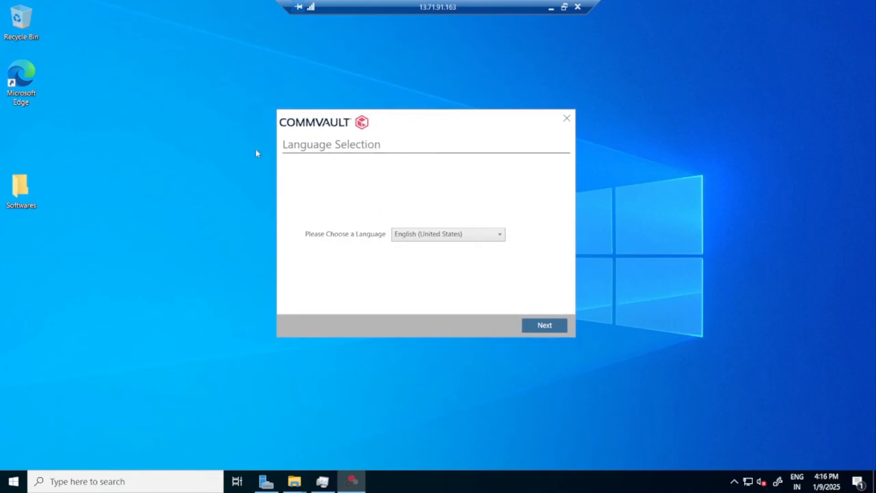
click(545, 325)
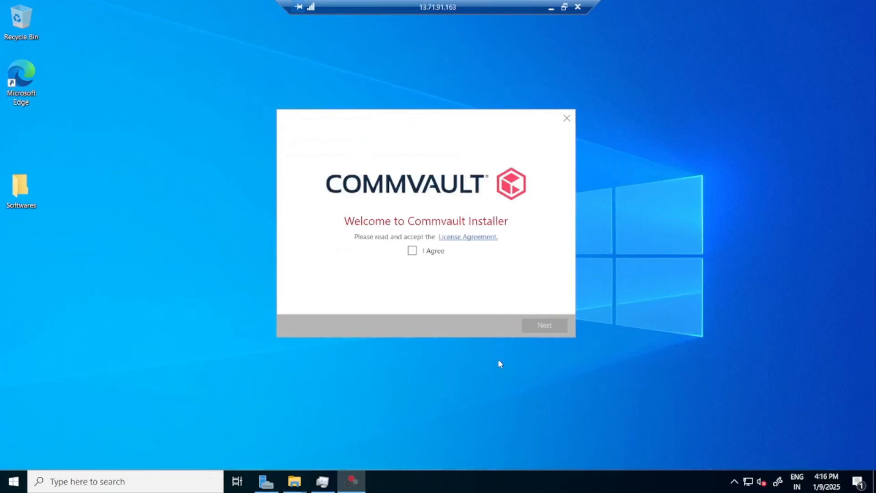
click(412, 251)
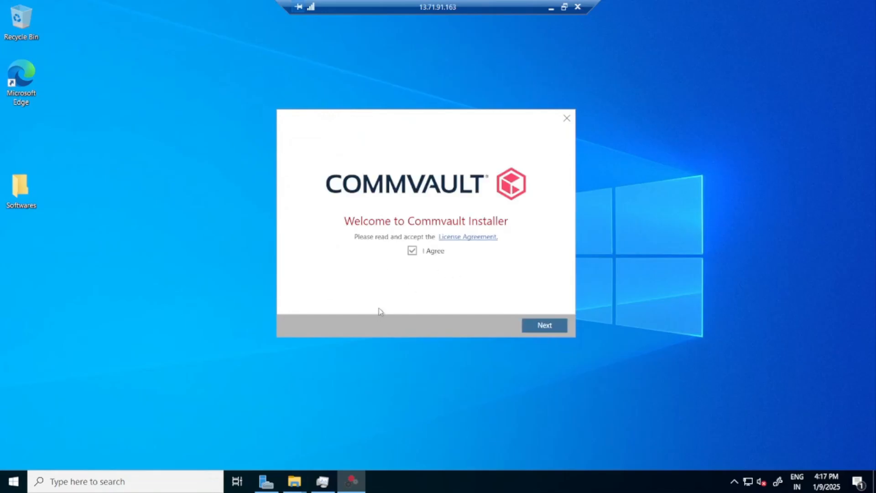
click(546, 325)
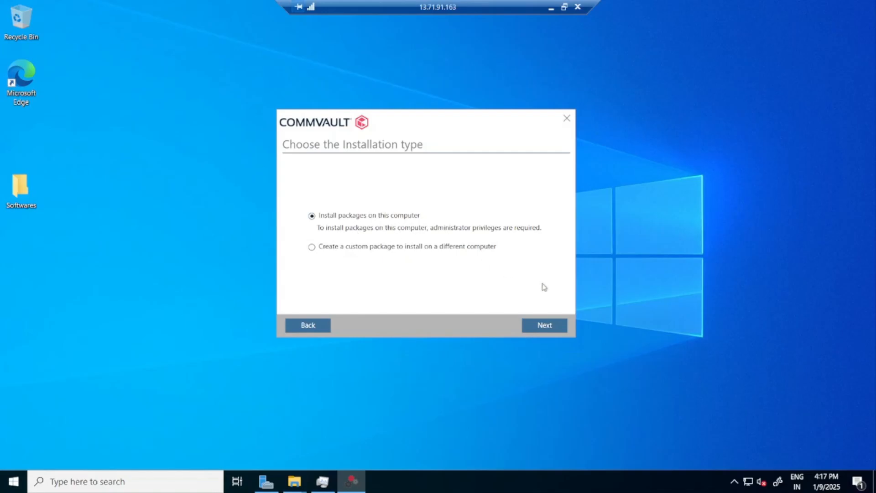
Choose to install packages on this computer, creating a new CommCell with the All in one role.
click(545, 325)
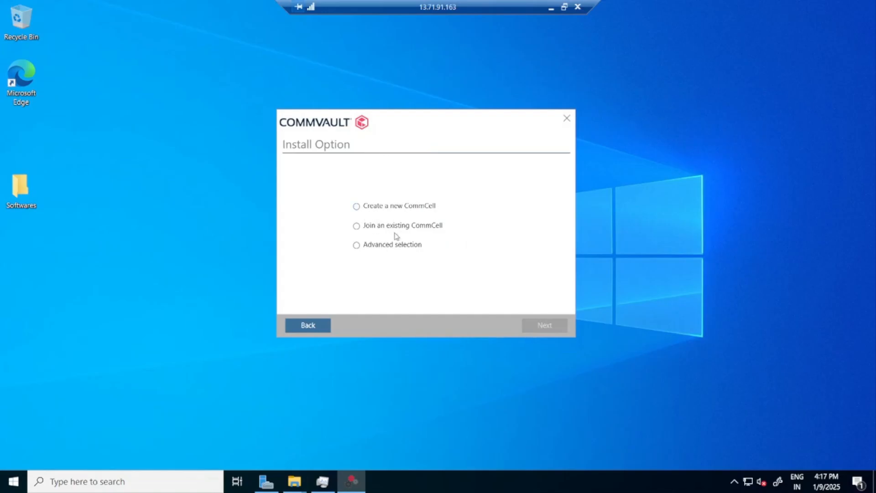
click(357, 207)
click(543, 325)
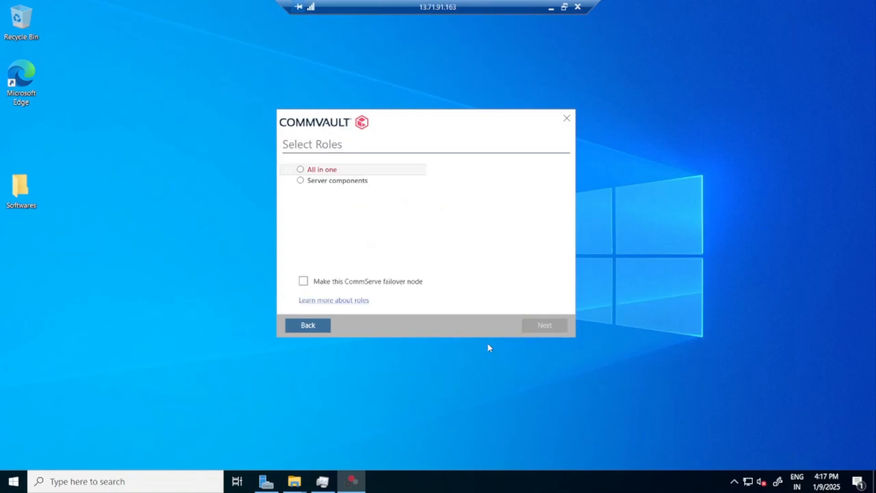
click(301, 170)
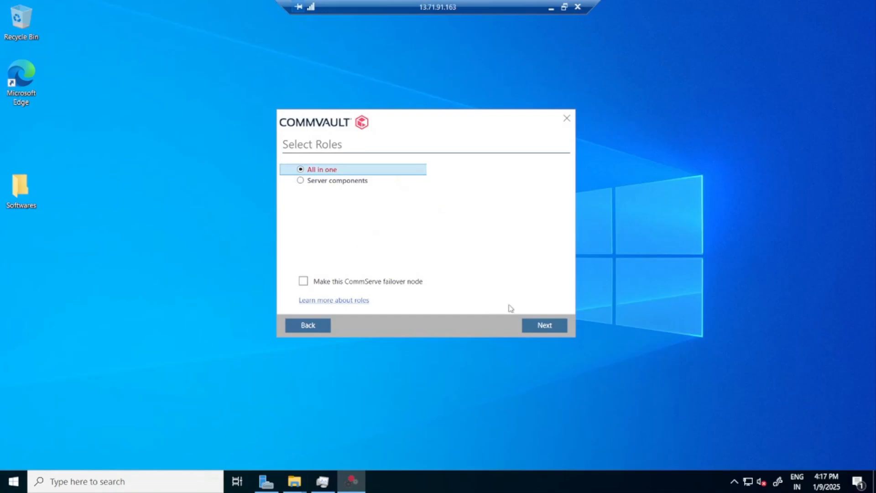
click(552, 331)
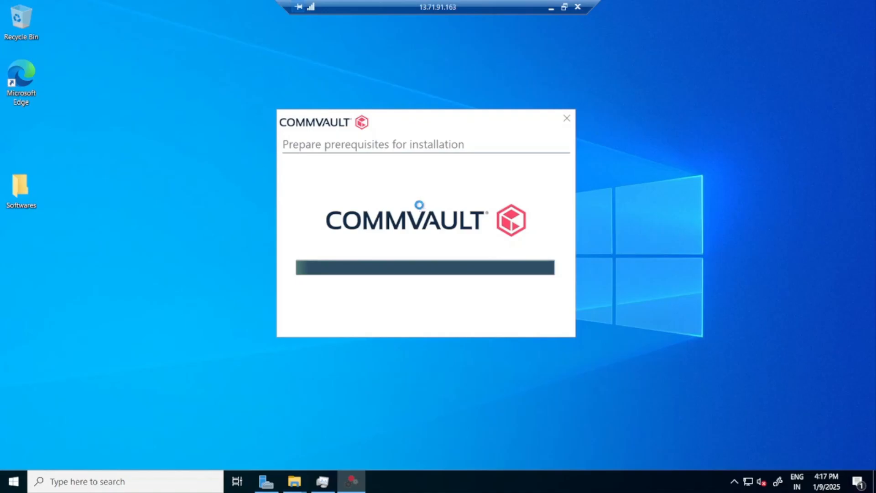
Take the remote session out of full screen and preview the installer's Data Directory Path page before returning to Installation Path.
click(563, 7)
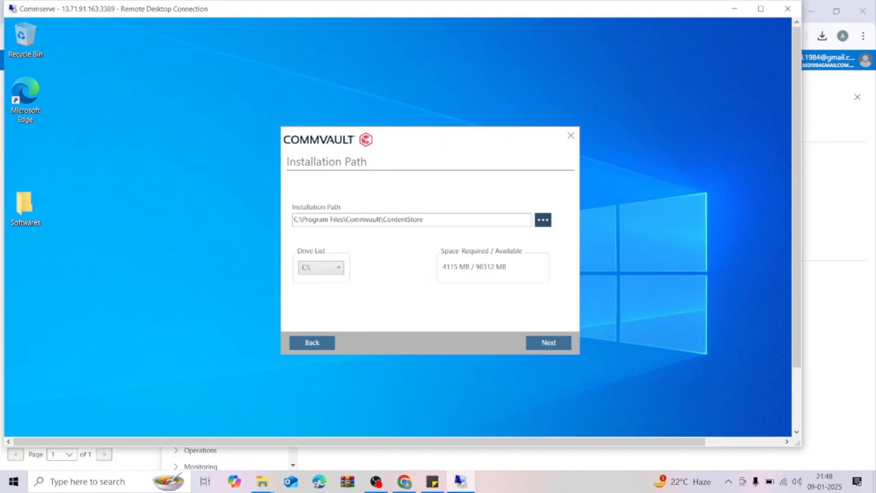
click(559, 347)
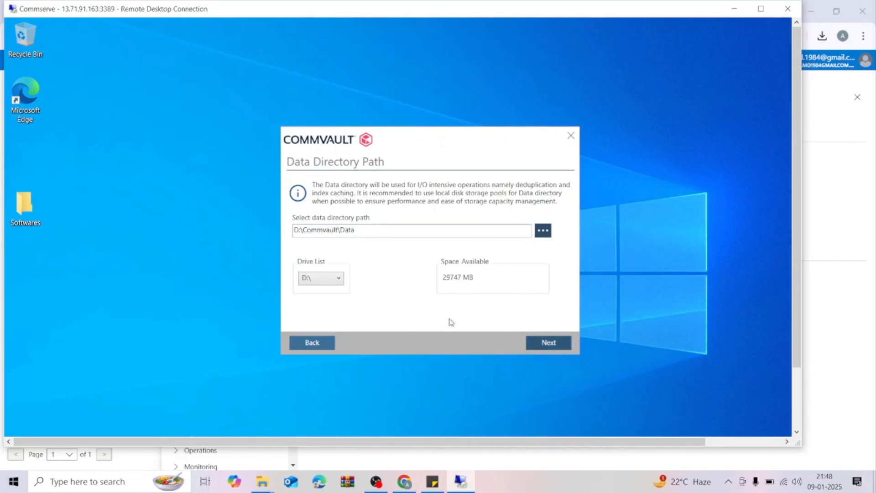
click(546, 348)
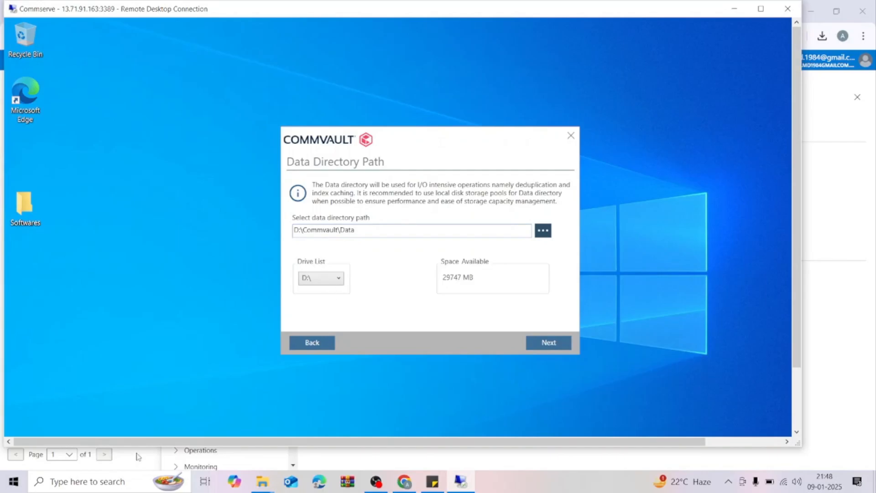
click(318, 346)
drag(360, 220, 292, 221)
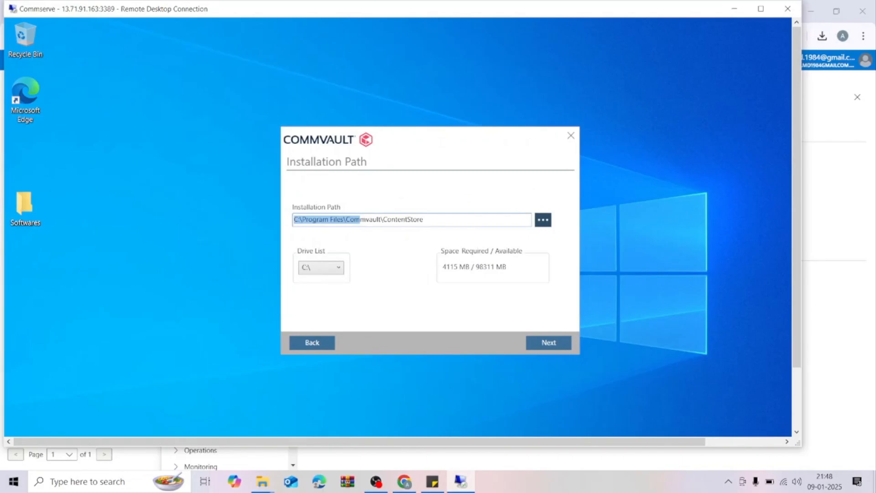
Check which drives the Commserve machine has in This PC, and return to the installer.
drag(795, 215, 779, 308)
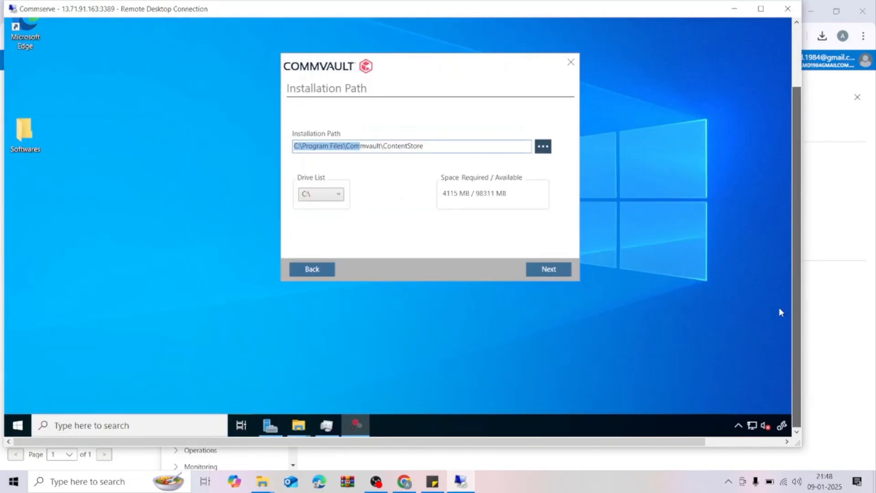
mouse_move(305, 433)
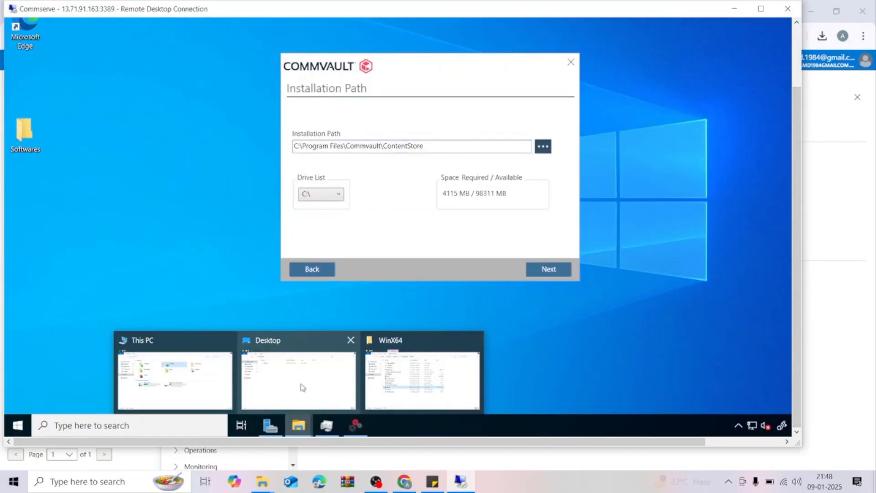
click(303, 390)
click(176, 169)
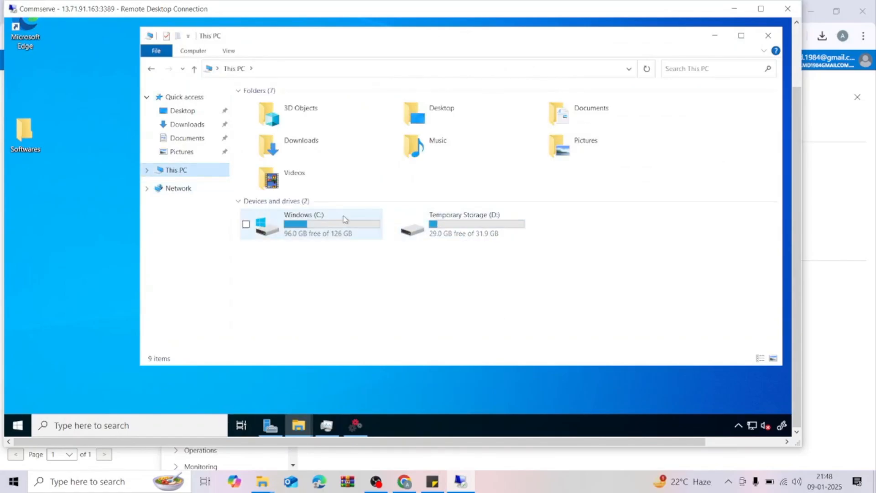
click(714, 35)
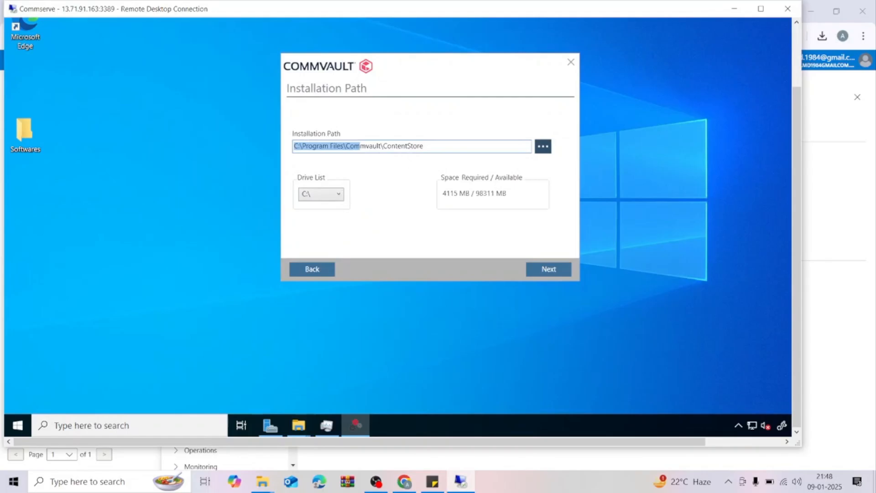
Examine the contents of the Temporary Storage (D:) drive in File Explorer and minimize the window.
click(407, 146)
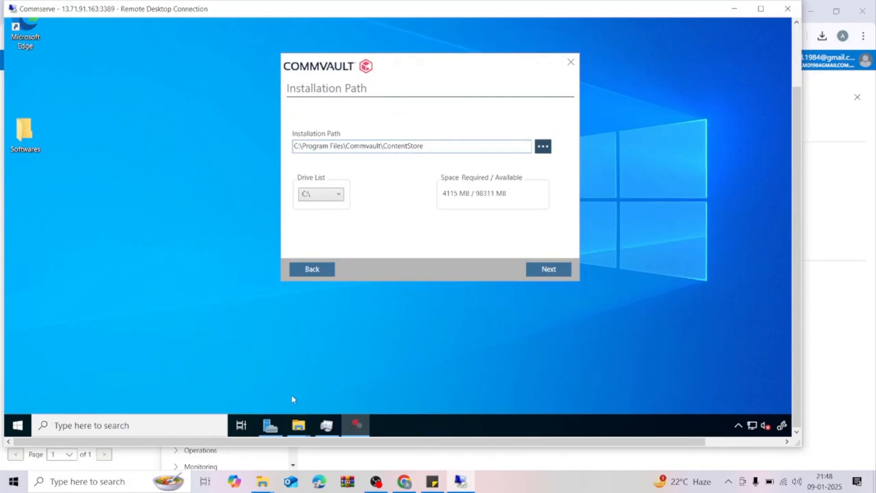
click(305, 427)
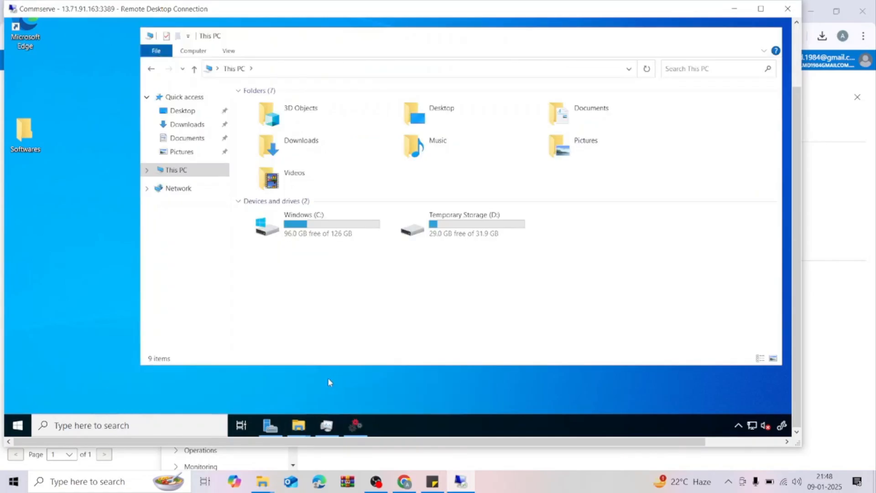
double_click(456, 229)
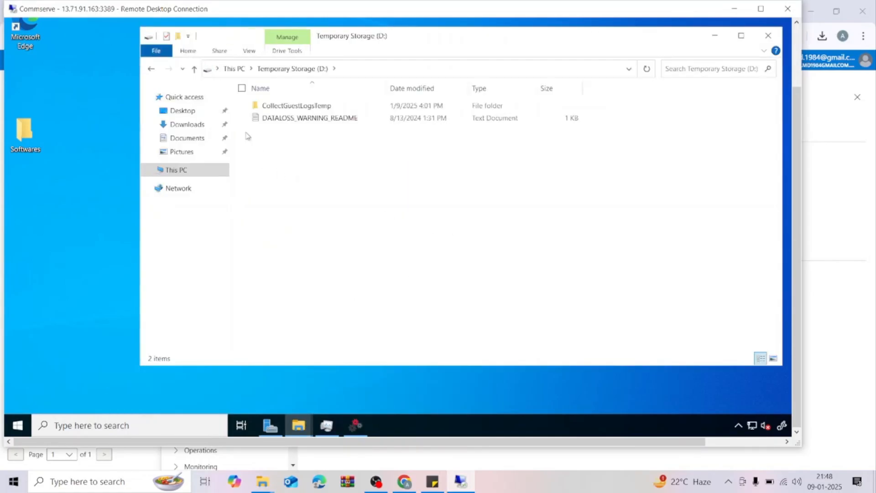
click(714, 35)
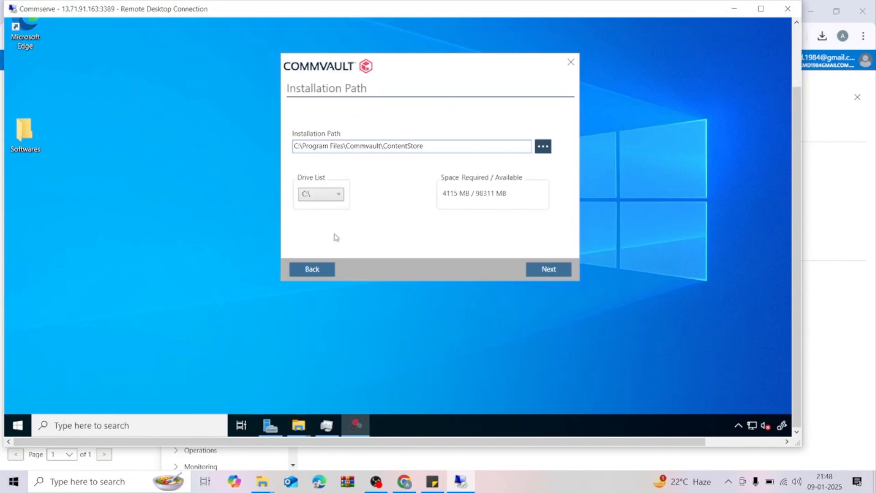
Review the free space on the C: and D: drives in This PC, and return to the installer.
drag(448, 68, 403, 74)
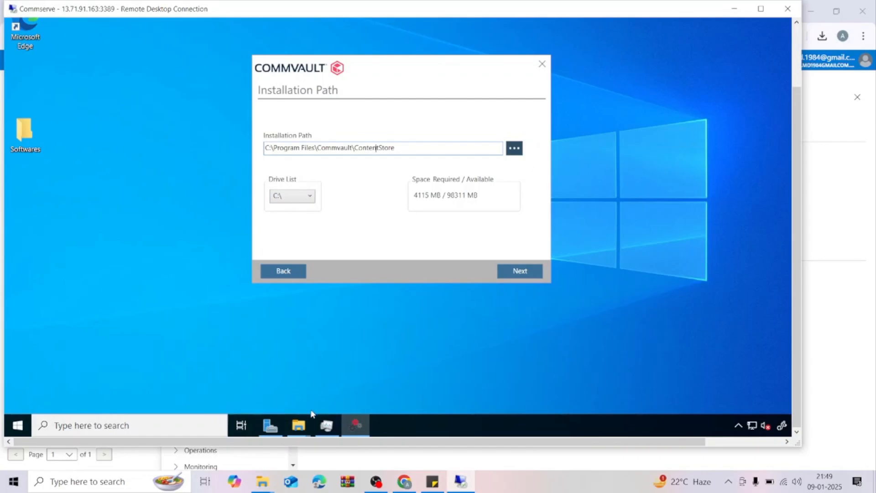
mouse_move(302, 429)
click(198, 389)
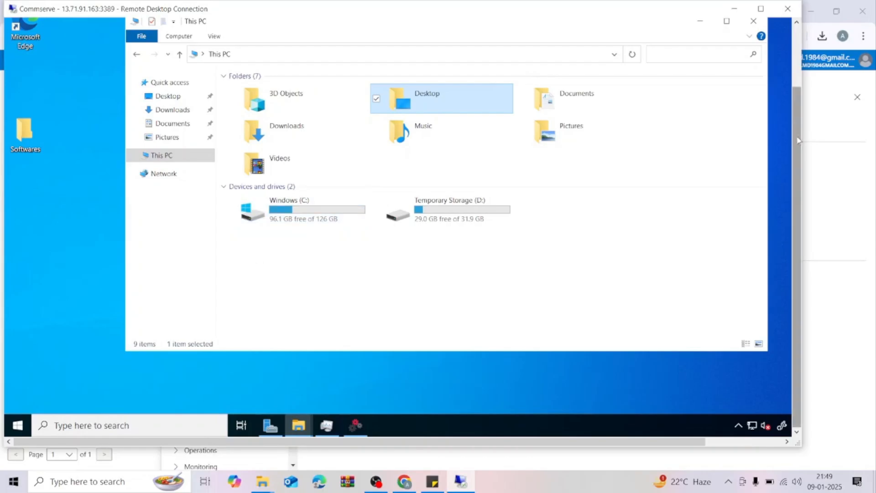
drag(798, 139, 798, 108)
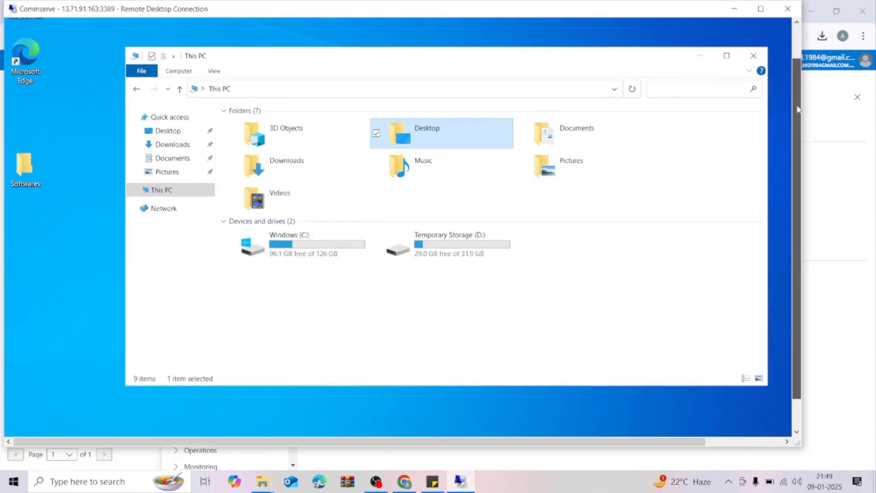
click(700, 58)
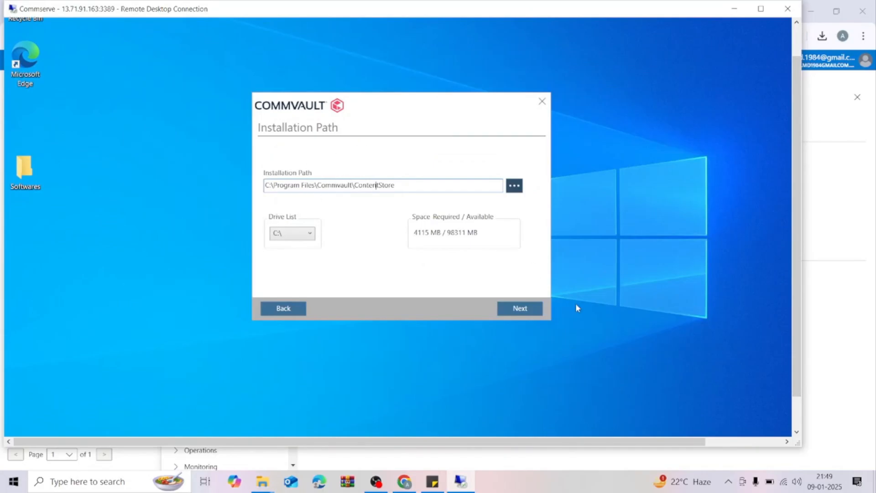
Accept the default installation path and set the data directory to a new folder named data-directory on the C: drive.
click(501, 309)
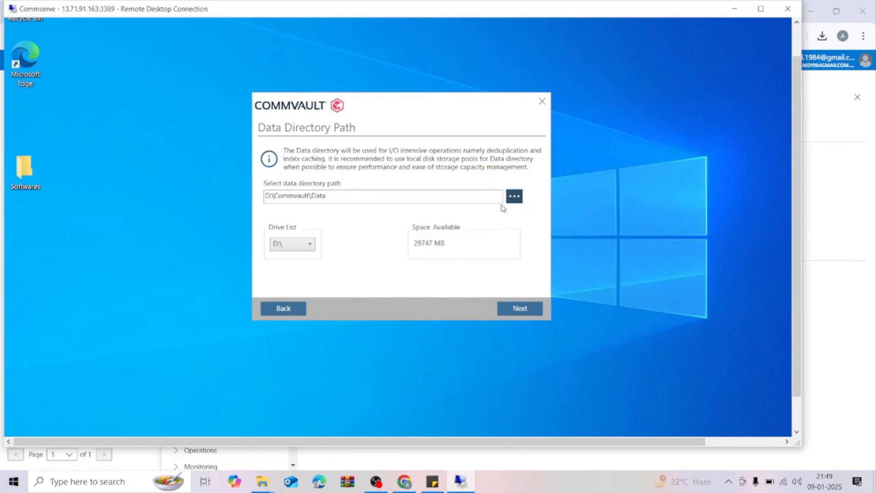
click(514, 197)
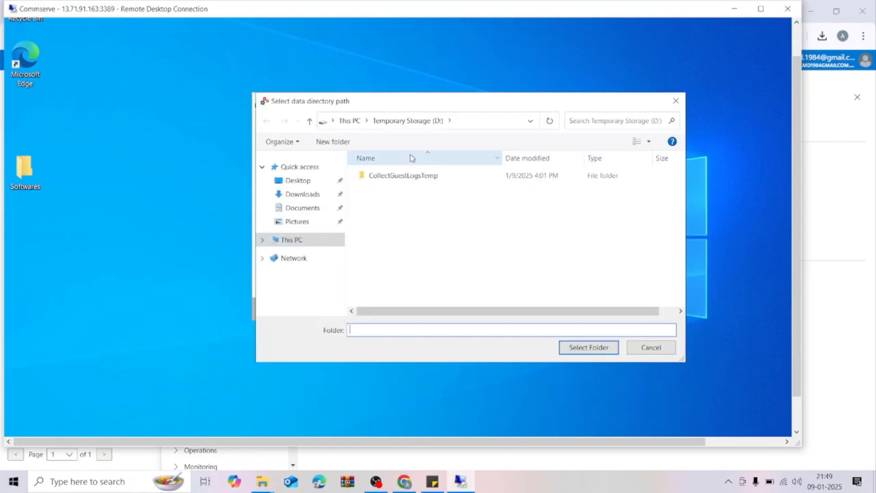
click(348, 122)
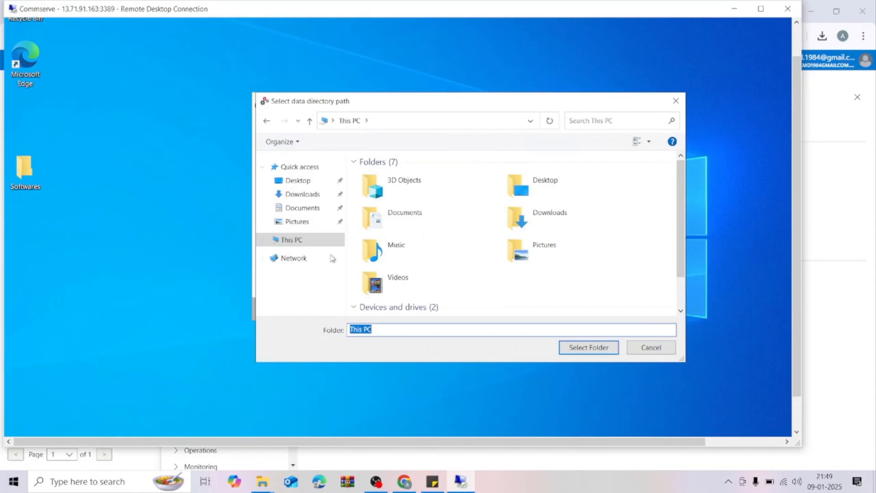
scroll(627, 248, down, 1)
double_click(411, 295)
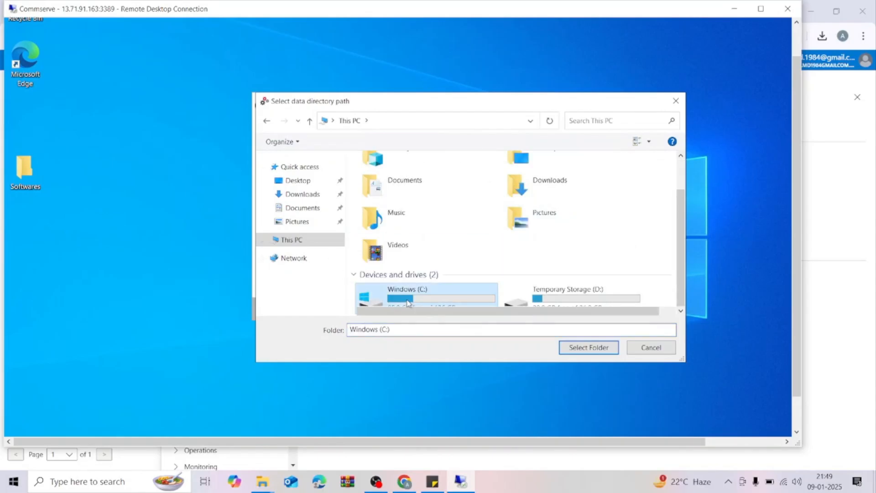
click(337, 141)
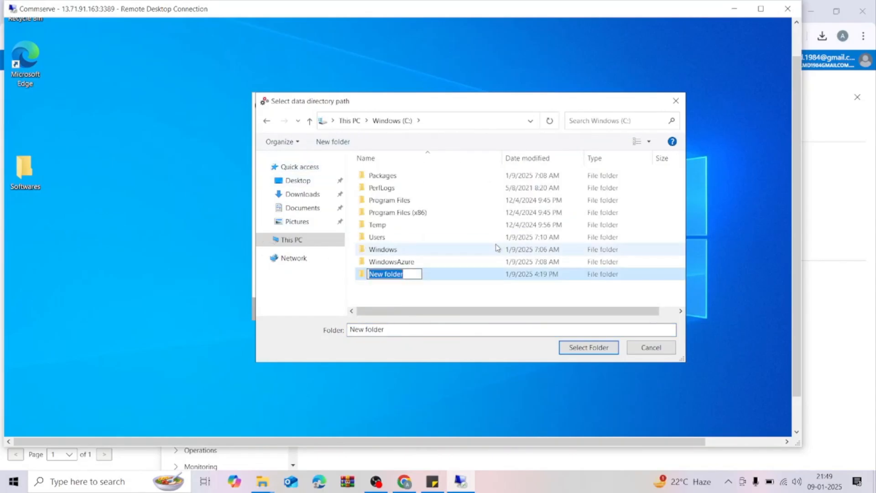
text(data)
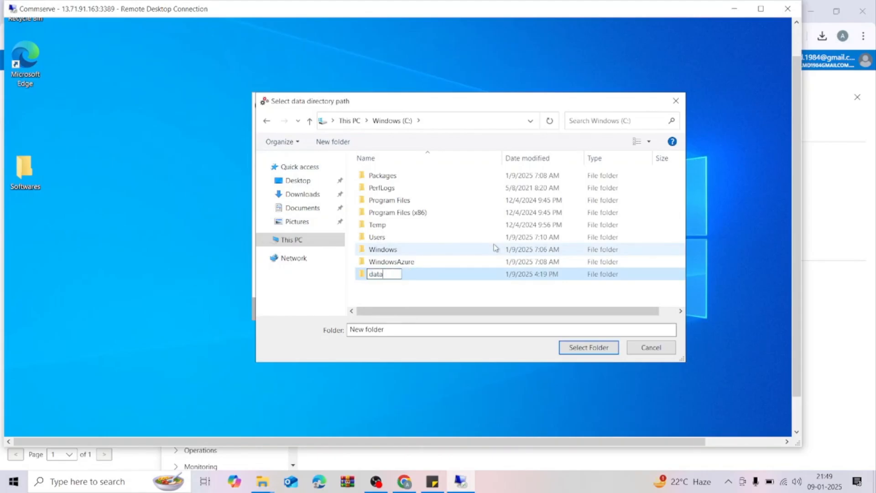
text(-directory)
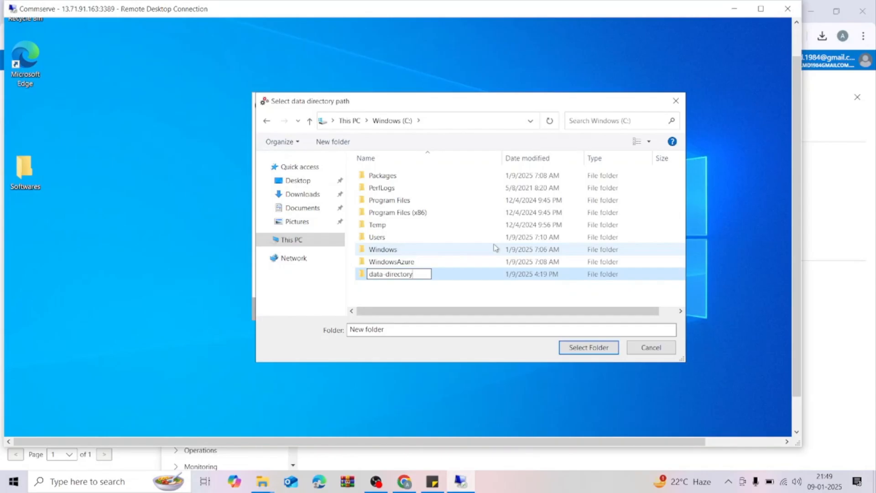
double_click(442, 275)
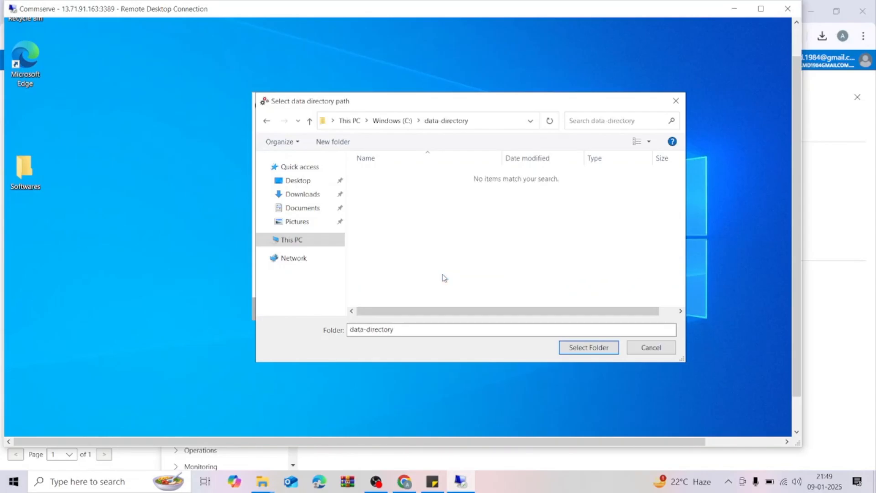
click(590, 349)
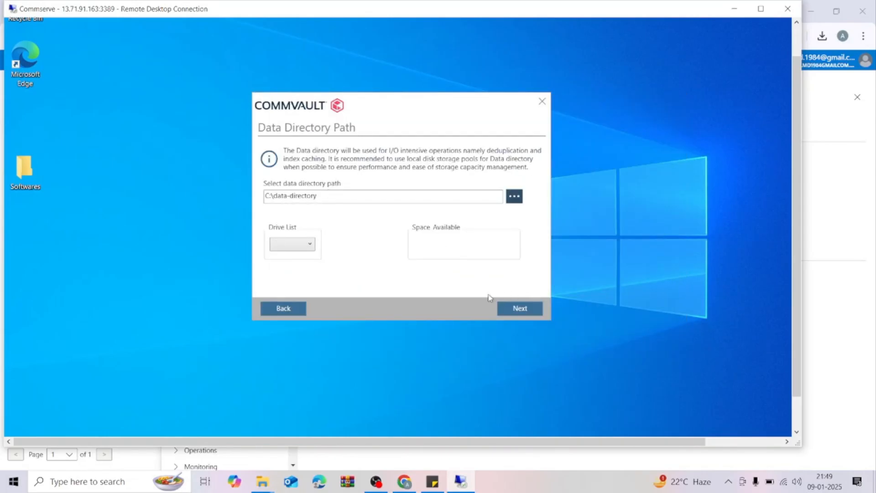
Proceed with C:\data-directory as the data directory, agreeing to use the system drive and less than the recommended 400 GB of free space.
click(527, 308)
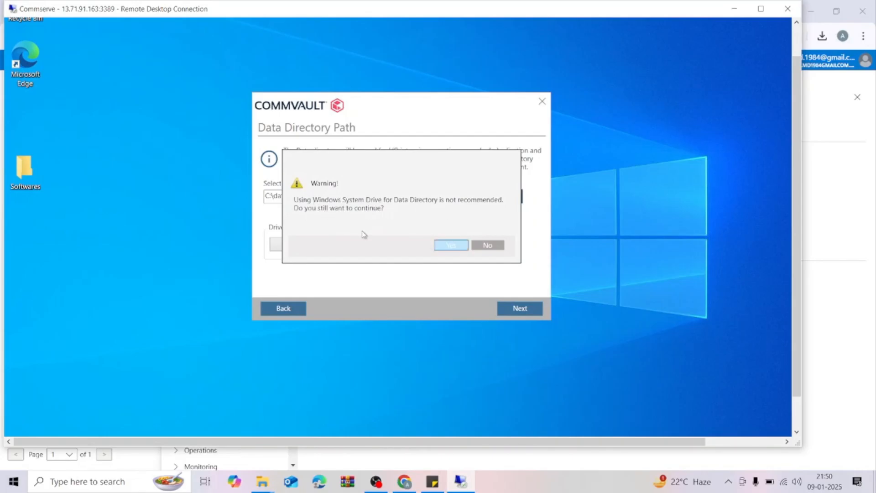
click(447, 248)
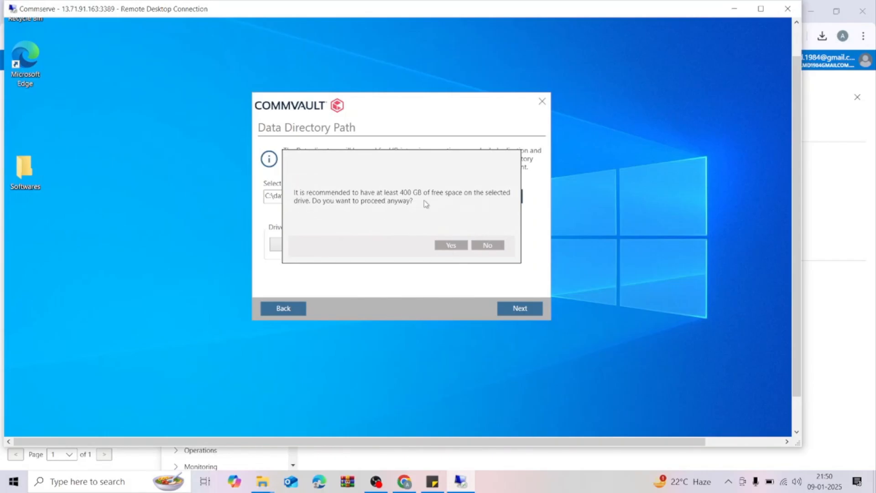
click(455, 248)
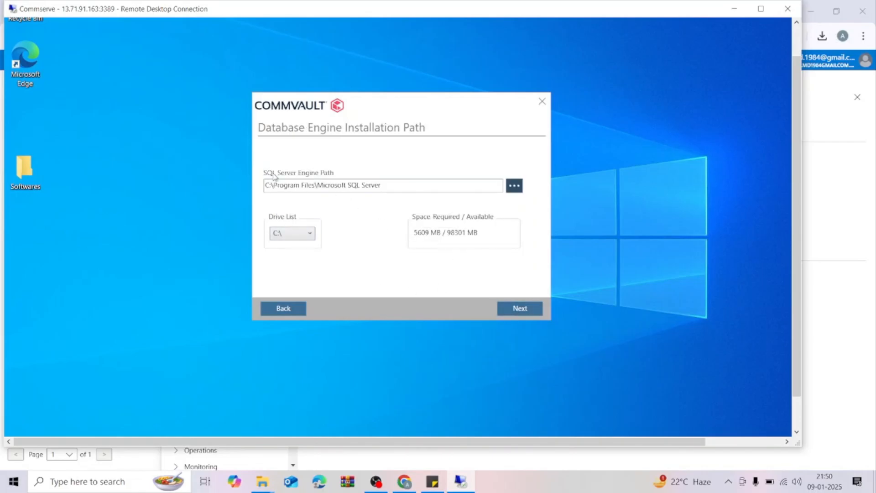
Keep C:\Program Files\Microsoft SQL Server as the SQL Server engine path and continue to the CommServe database path.
drag(410, 120, 428, 117)
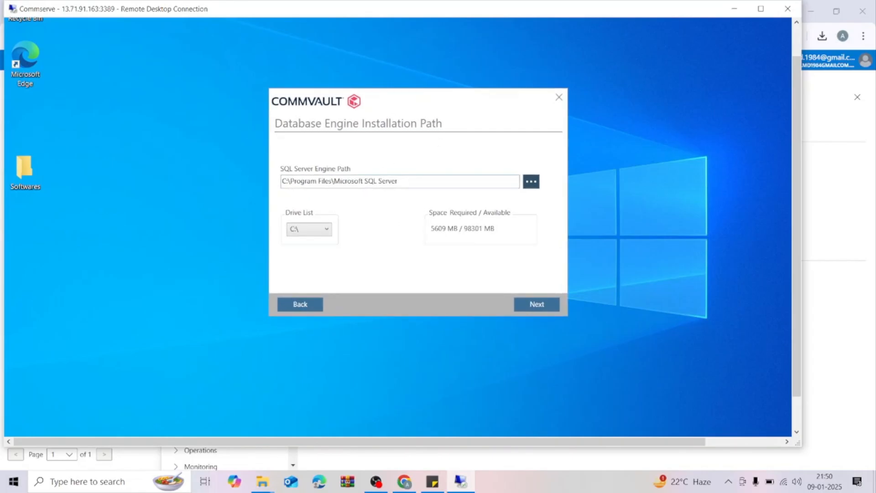
drag(281, 181, 329, 181)
key(End)
drag(454, 104, 445, 102)
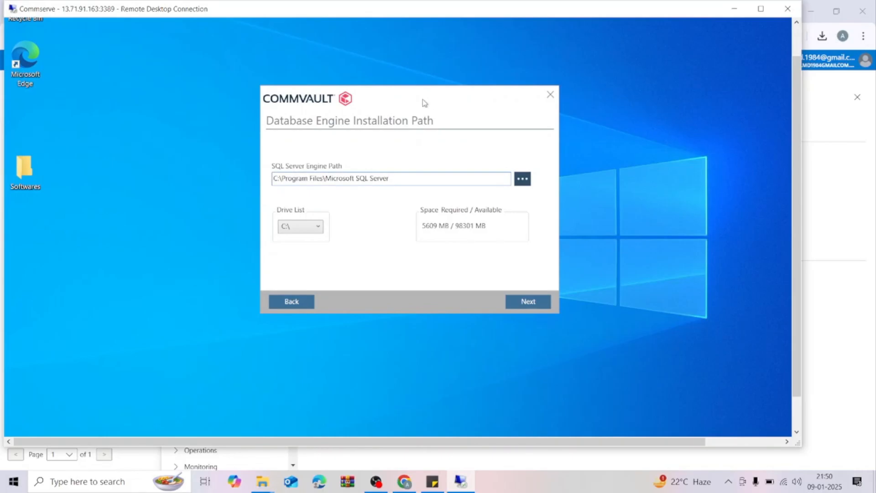
drag(431, 104, 451, 111)
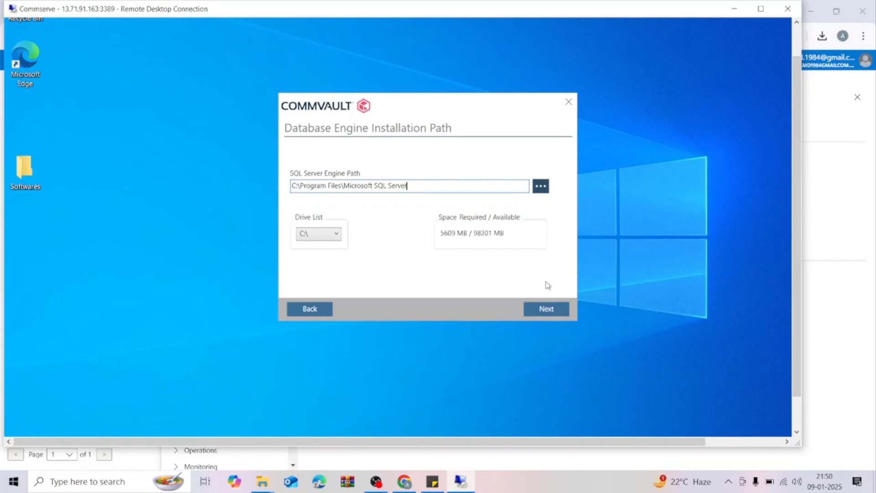
click(551, 307)
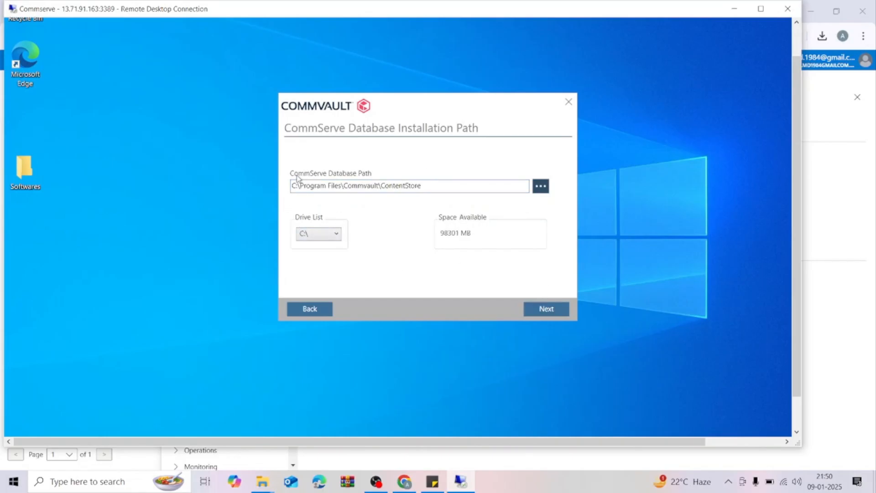
Keep C:\Program Files\Commvault\ContentStore as the CommServe database path and continue to the disaster recovery path.
drag(321, 177, 347, 176)
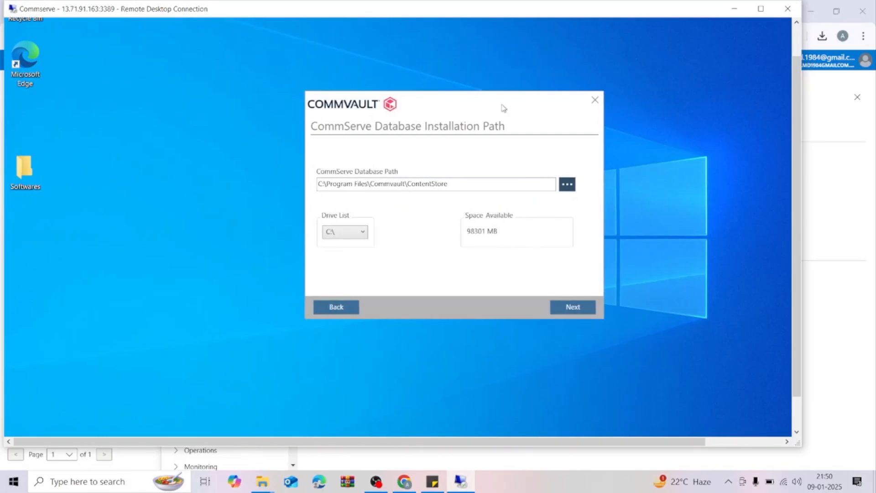
drag(503, 108, 462, 109)
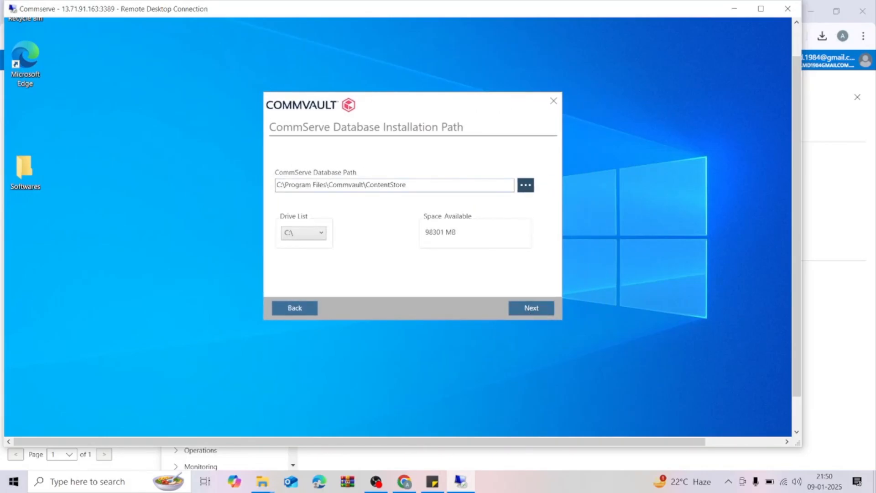
click(511, 303)
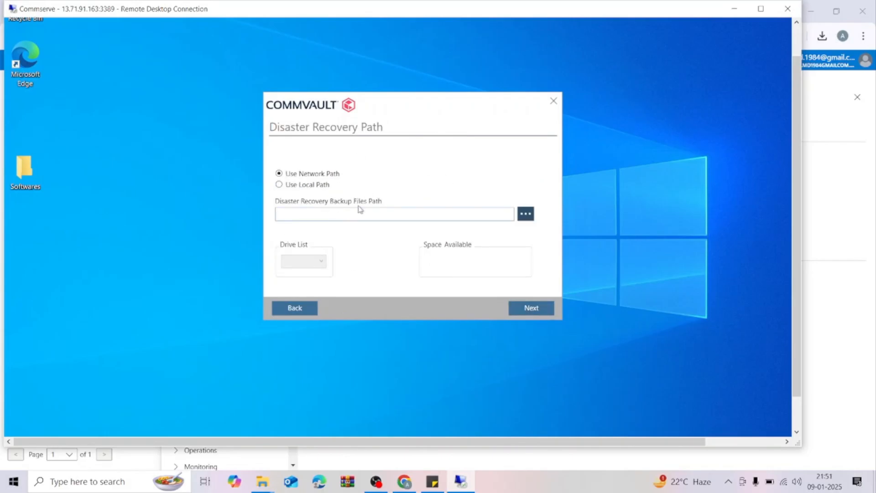
Choose a local path for the disaster recovery backup files and browse to the Windows (C:) drive.
click(317, 185)
click(527, 215)
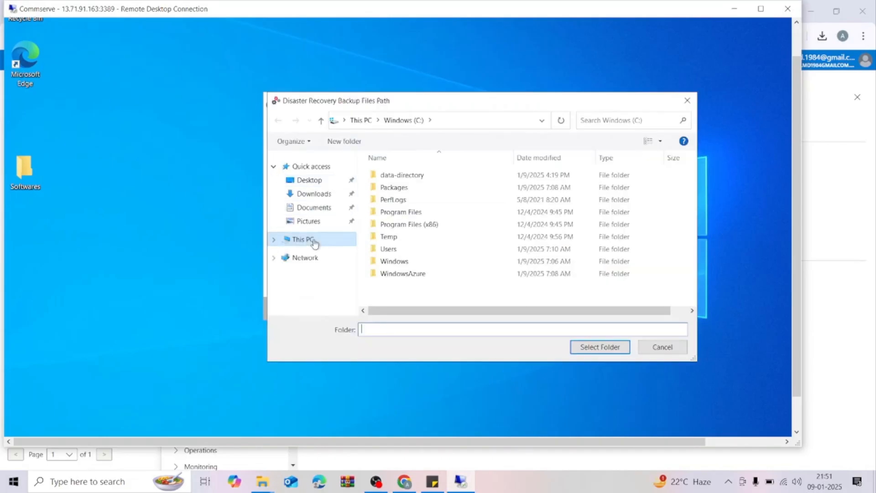
click(303, 239)
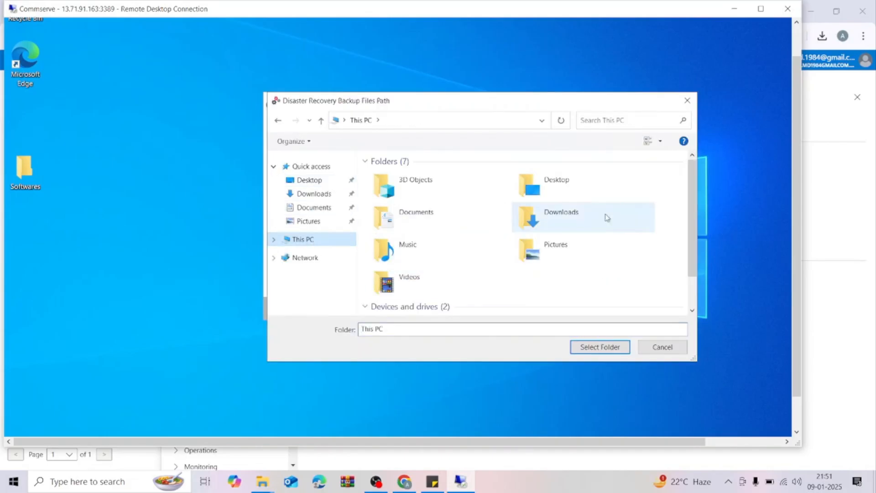
scroll(690, 222, down, 2)
drag(592, 101, 490, 107)
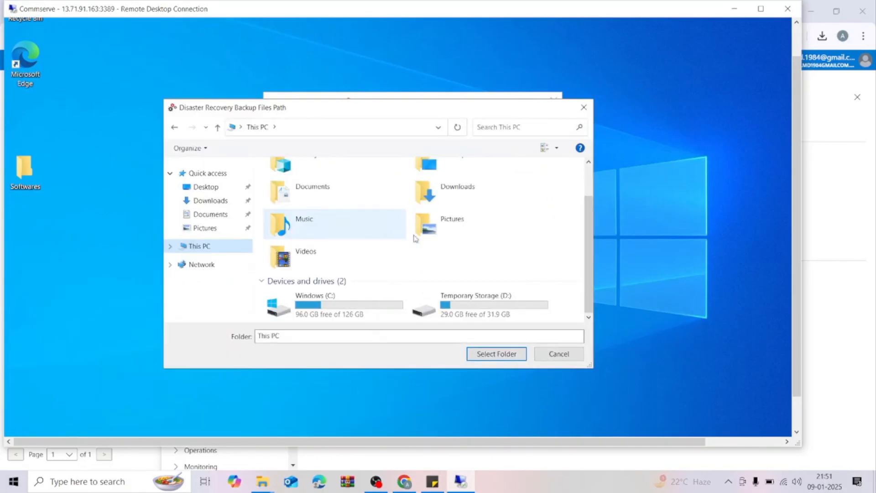
double_click(320, 305)
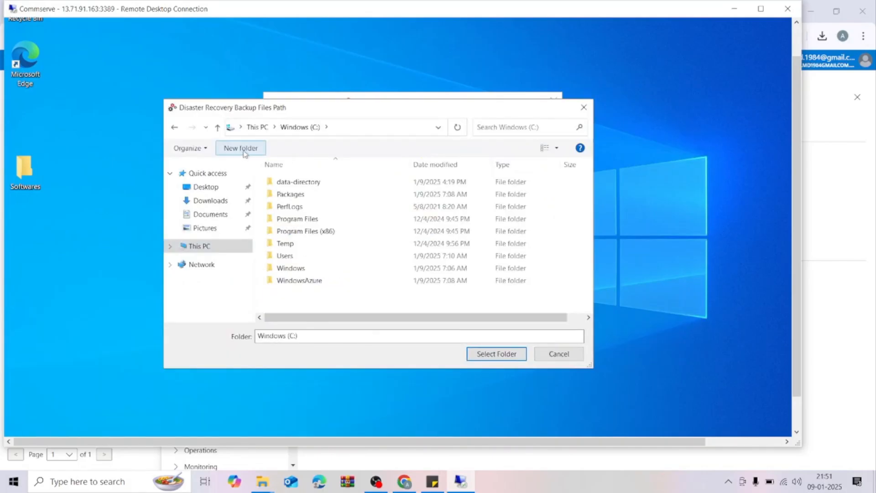
Create a folder named CSDB-DRpath on the C: drive and select it as the disaster recovery backup files path.
click(241, 148)
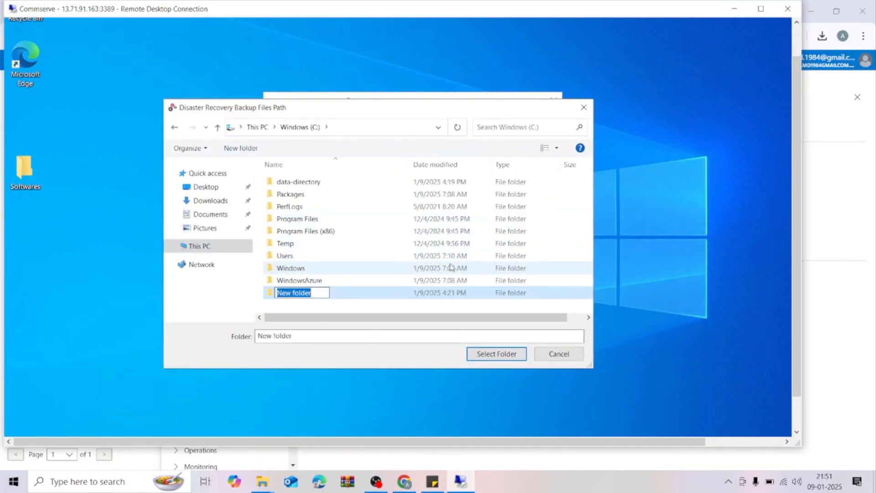
text(c)
key(BackSpace)
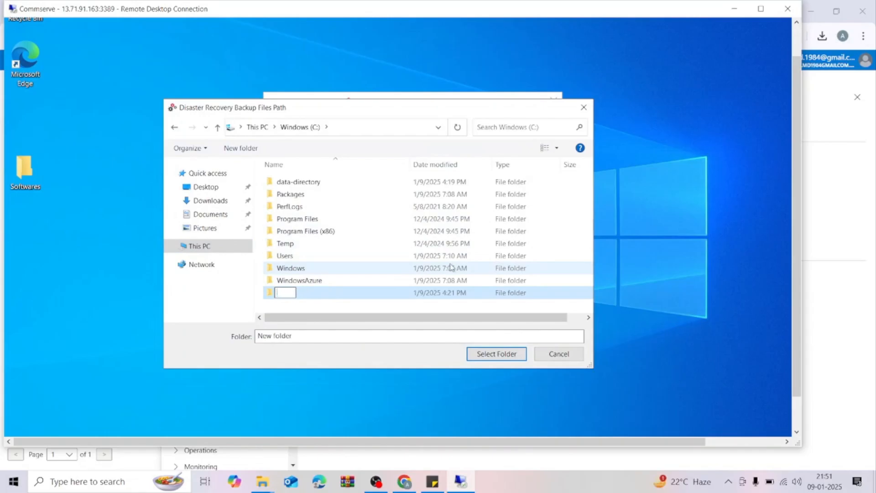
text(CSDB-DR)
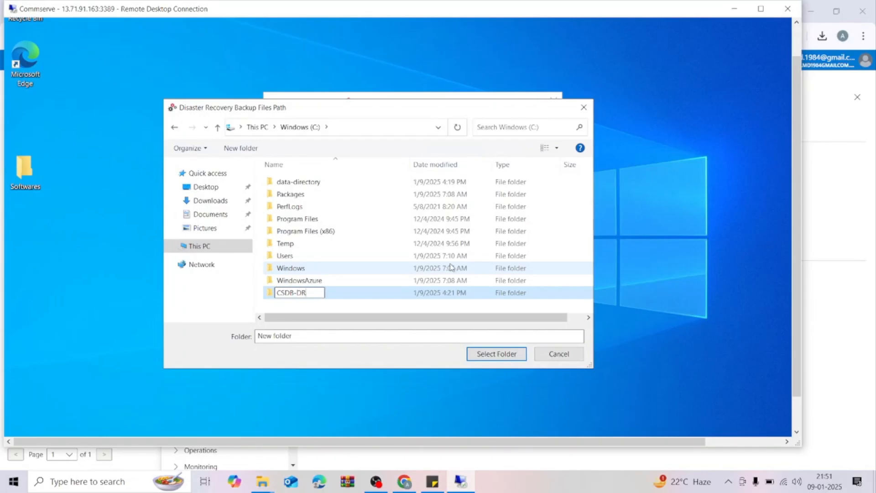
text(path)
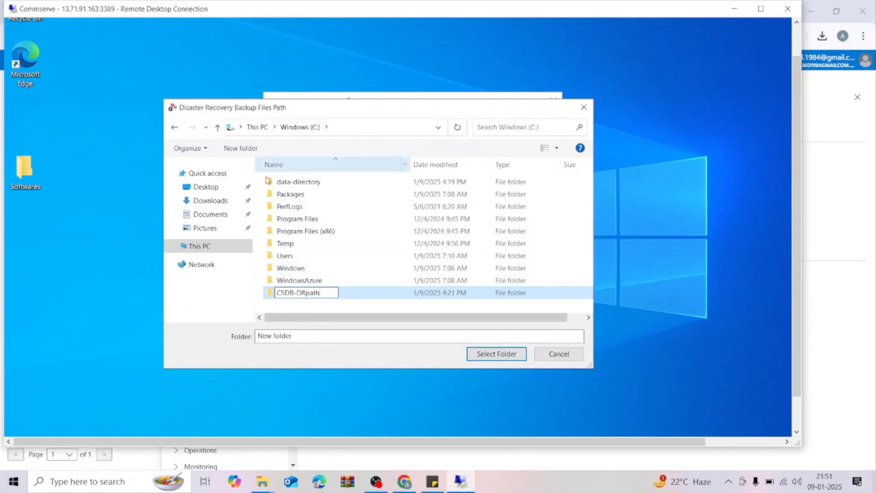
key(Return)
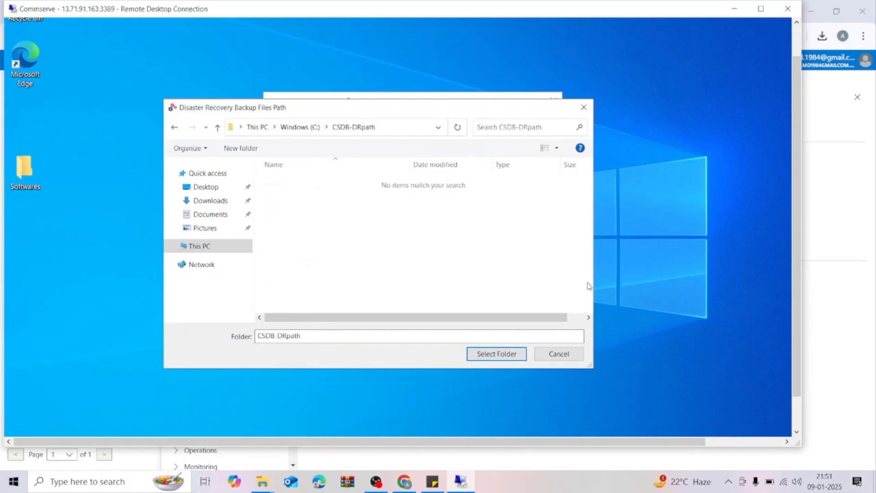
click(497, 354)
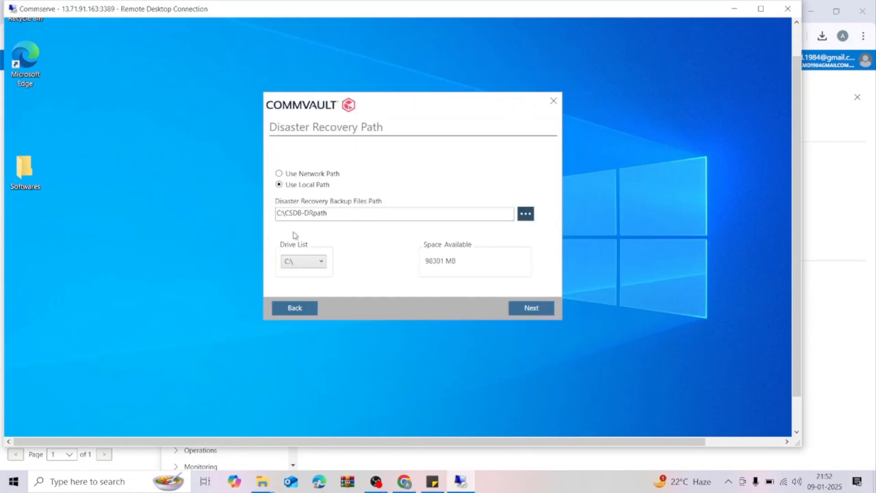
Continue without configuring the proxy service, and review the detailed package and third-party software lists in the installation summary.
click(532, 309)
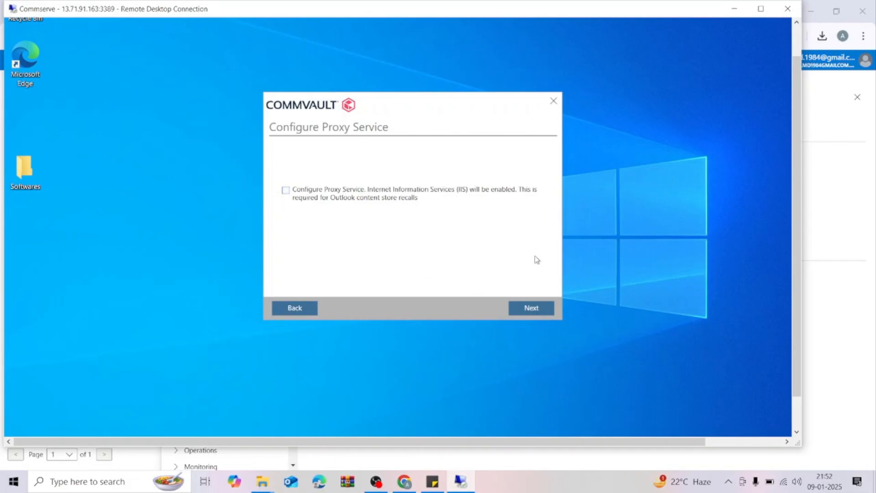
click(531, 308)
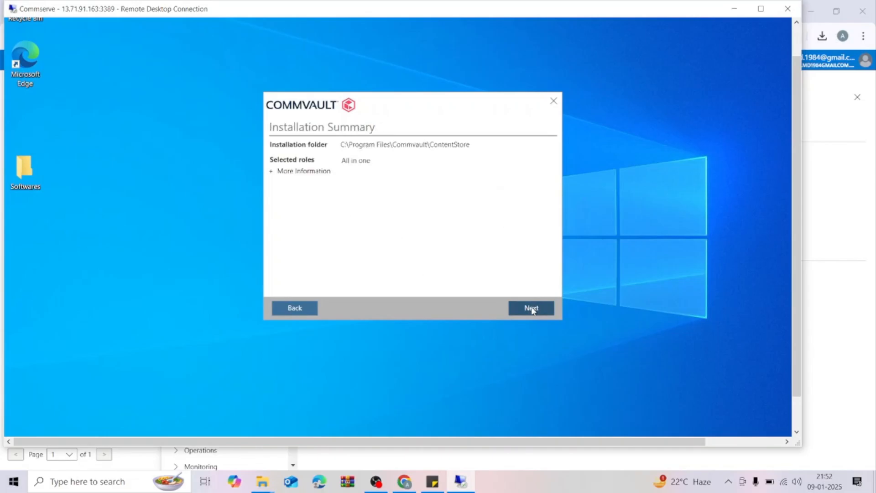
click(272, 172)
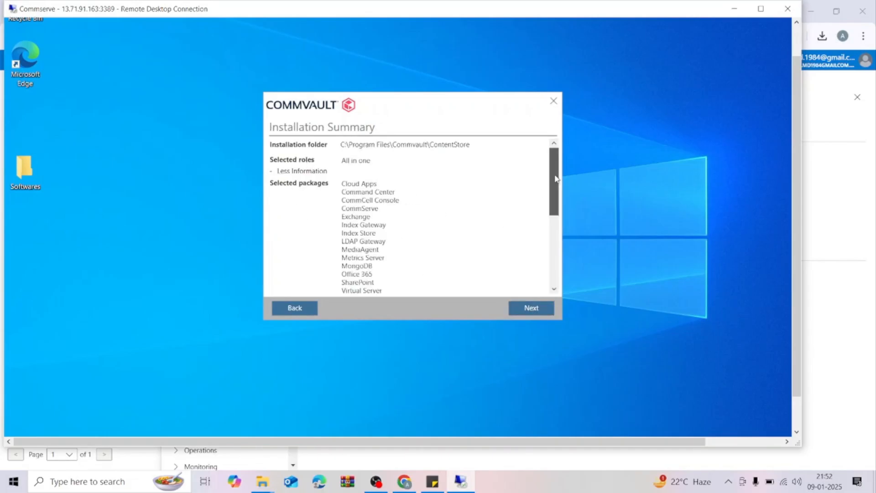
drag(554, 179, 549, 210)
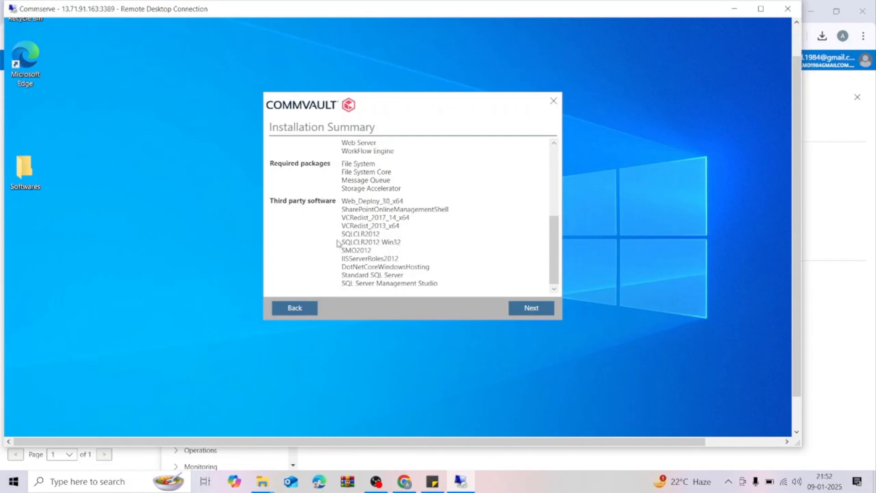
drag(552, 244, 545, 179)
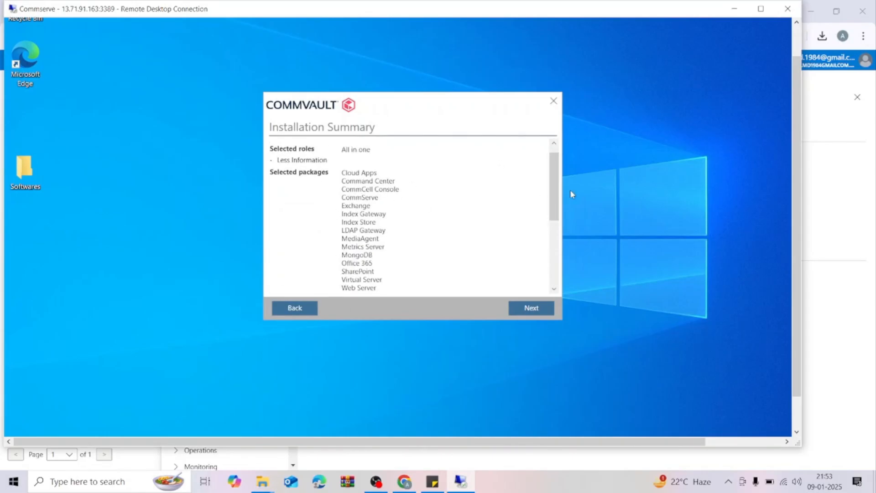
mouse_move(557, 193)
mouse_down()
mouse_move(560, 210)
mouse_move(556, 194)
mouse_move(556, 204)
mouse_up()
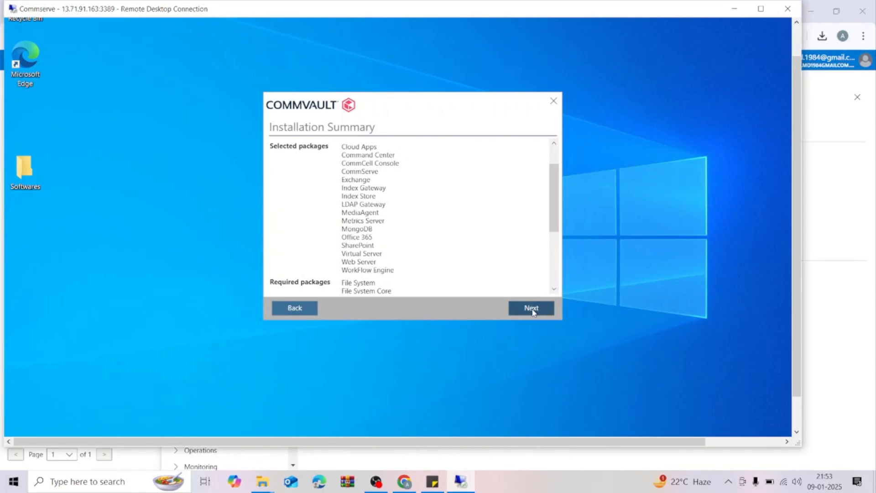
Proceed with the installation from the summary, and look up the server's IPv4 address by running ipconfig in Command Prompt.
click(533, 311)
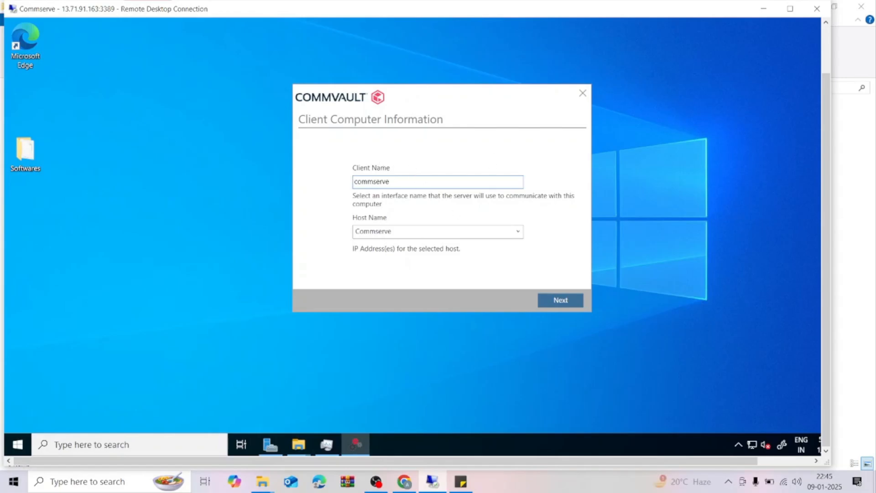
click(391, 234)
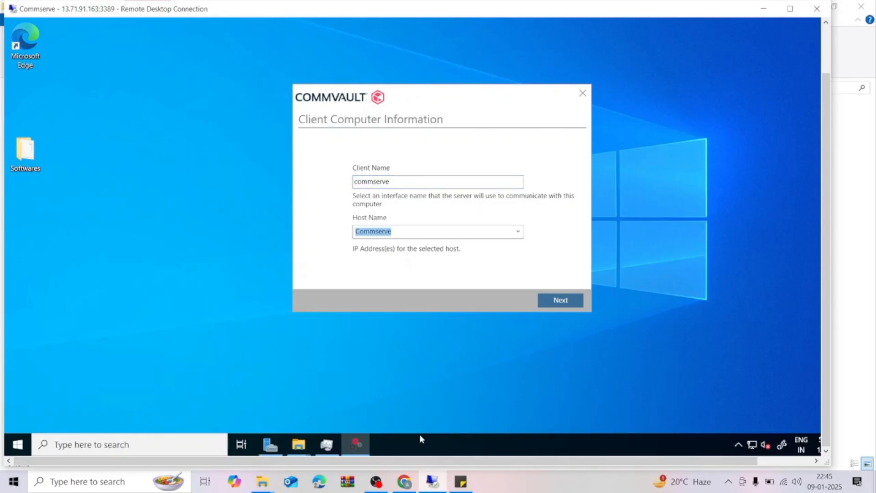
right_click(421, 435)
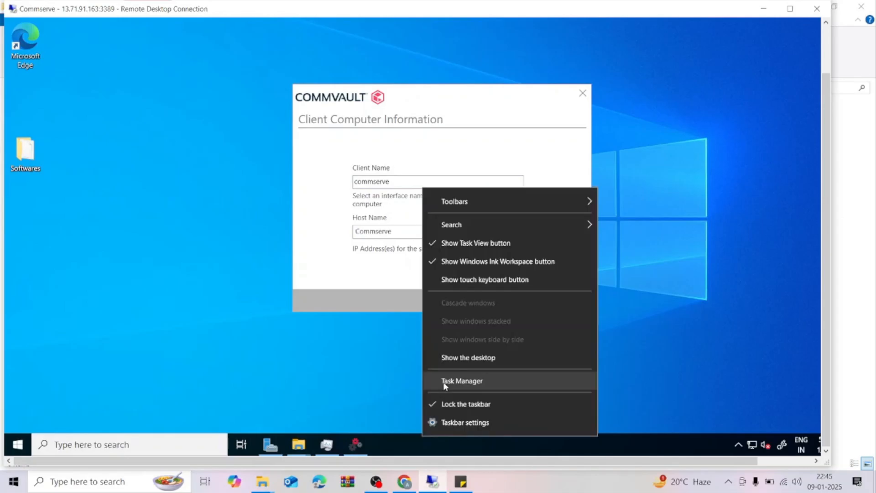
click(85, 444)
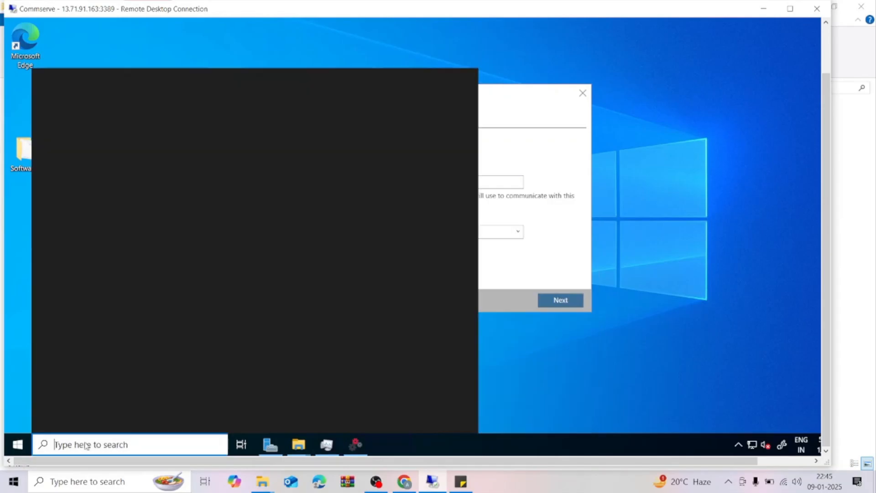
text(cmd)
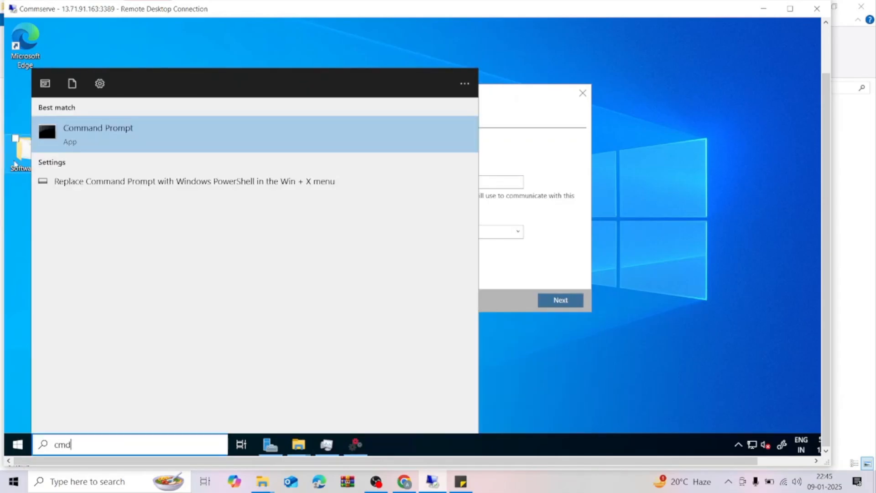
click(101, 131)
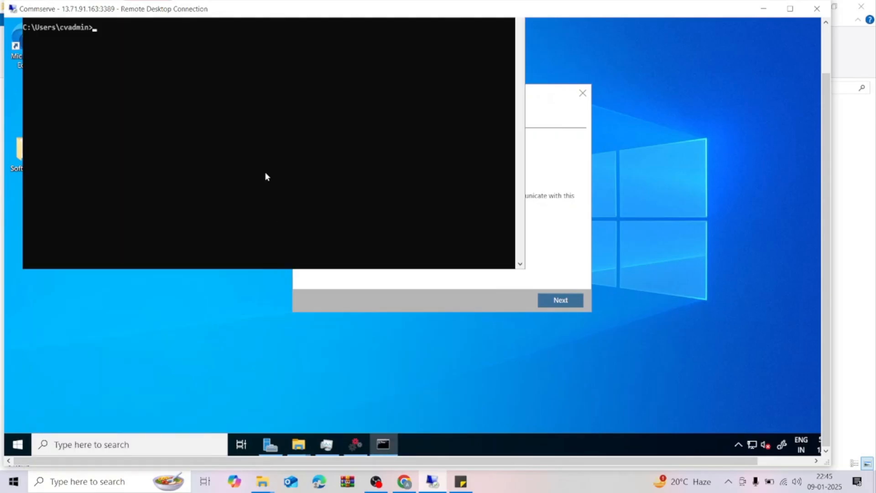
text(ipconfig)
key(Return)
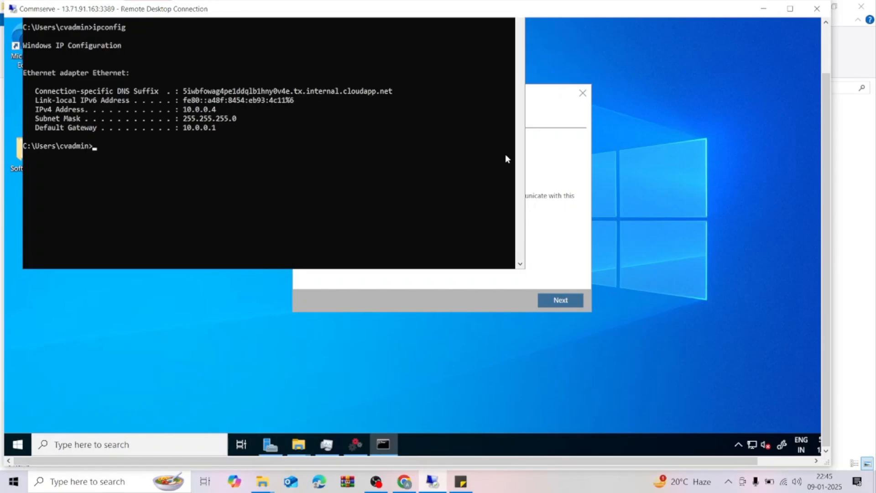
drag(826, 213, 825, 157)
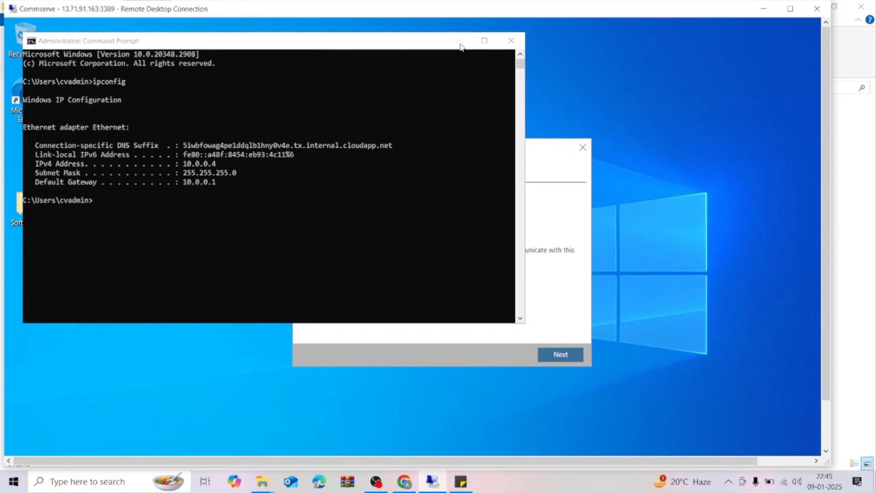
click(458, 42)
Set the client computer's host name to 10.0.0.4 and continue with the Create New Database option.
text(10)
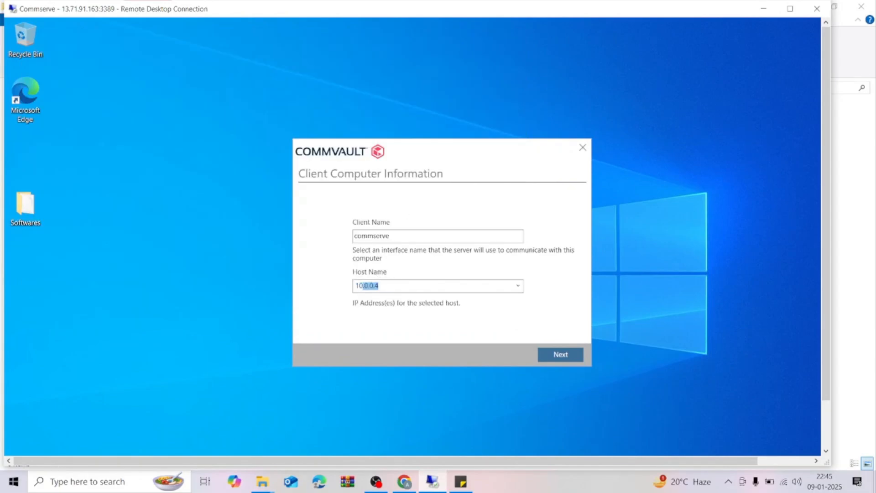
text(.0.0.4)
click(573, 353)
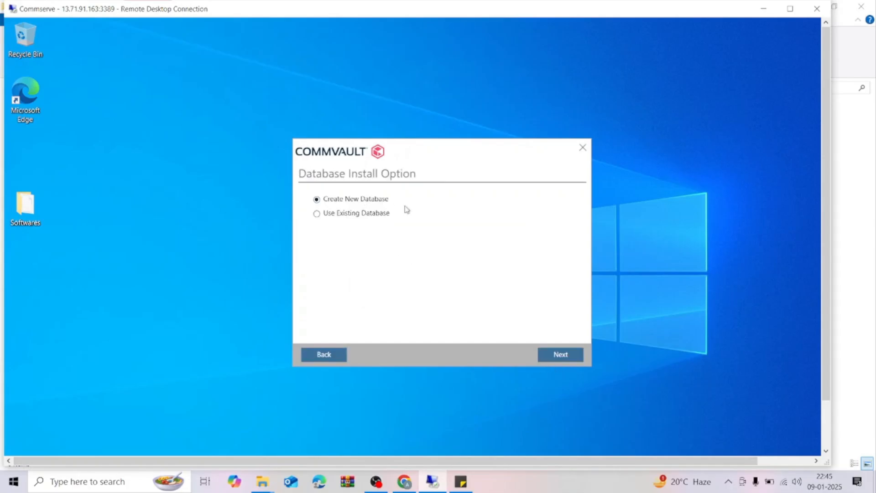
click(556, 354)
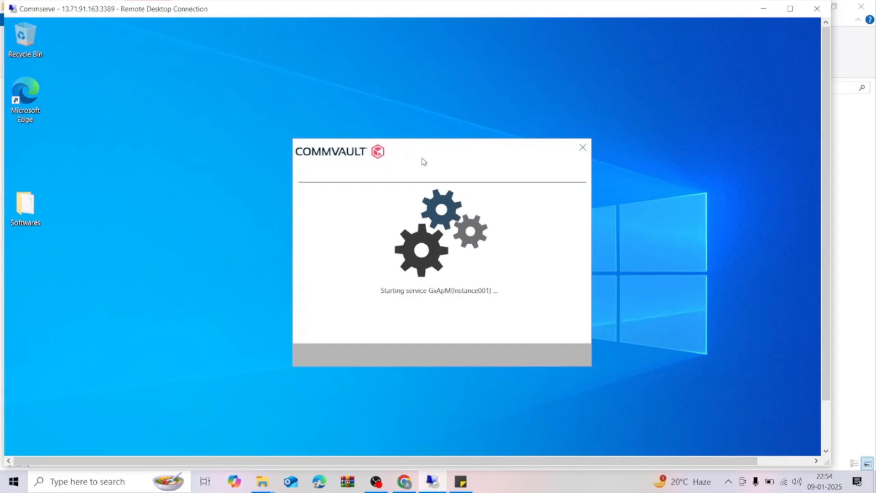
Enter the administrator's email address for the Commvault ID, keeping admin as the username.
mouse_move(809, 341)
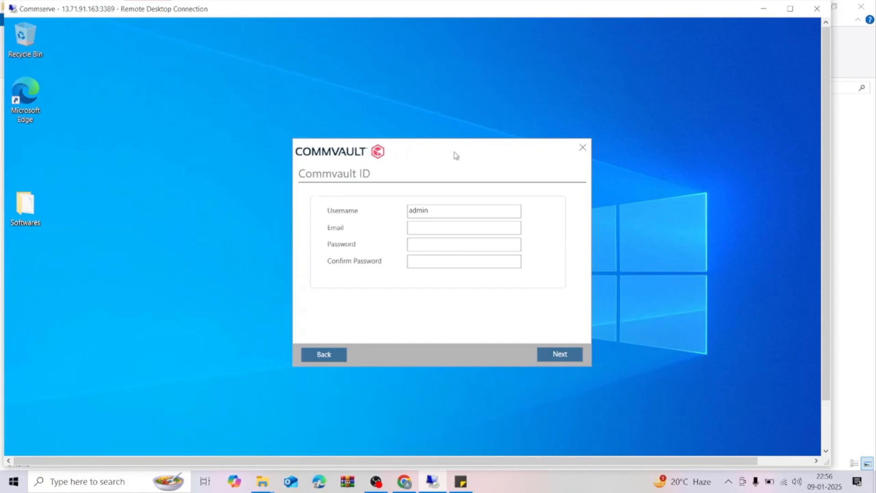
drag(454, 155, 456, 155)
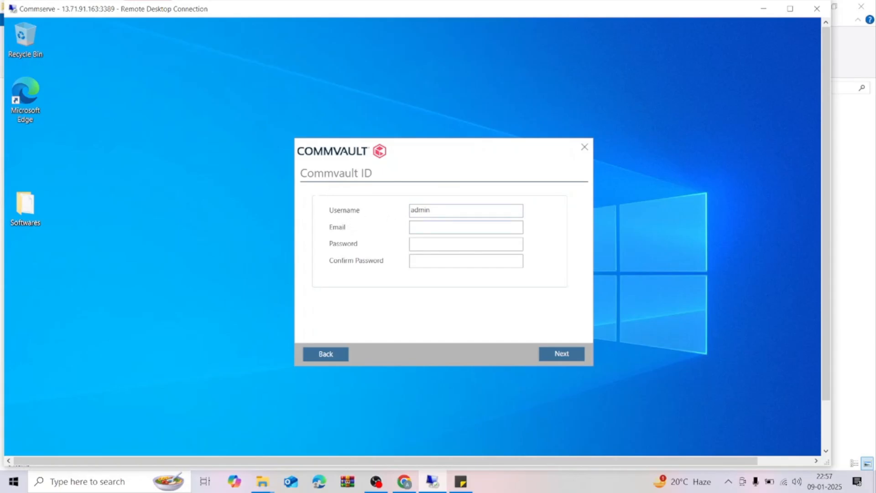
click(444, 227)
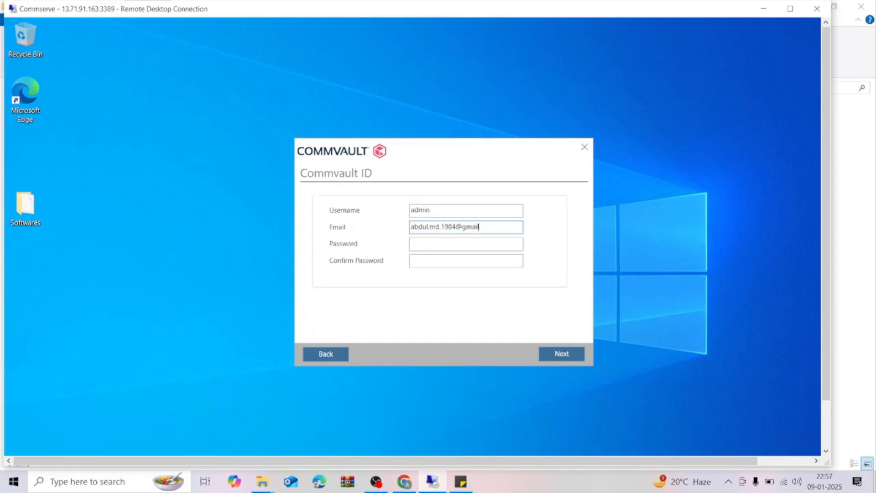
Enter and confirm the password for the admin Commvault ID and submit the account details.
key(Tab)
text(************************)
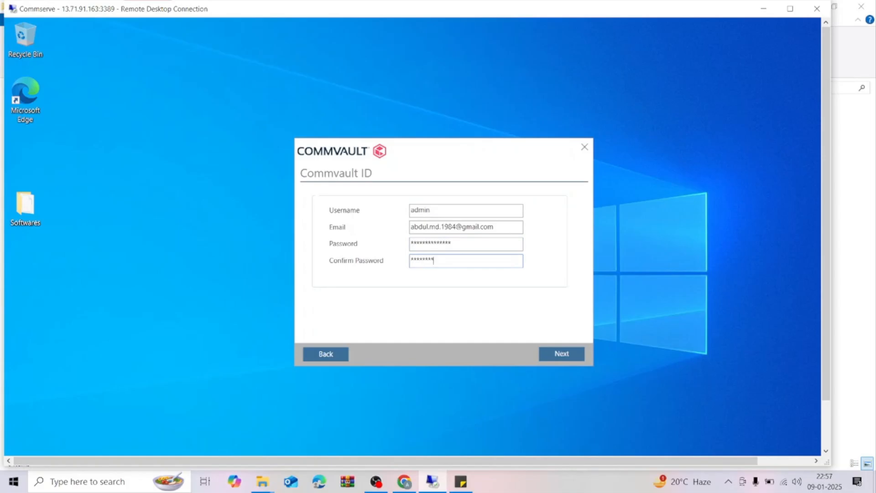
text(****)
click(560, 355)
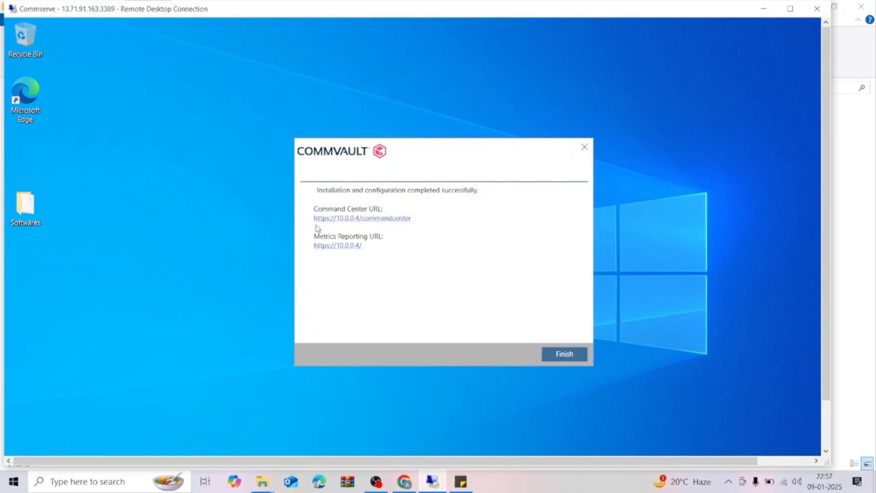
Finish the installer and open Commvault Process Manager on the Commserve machine.
click(347, 220)
click(569, 357)
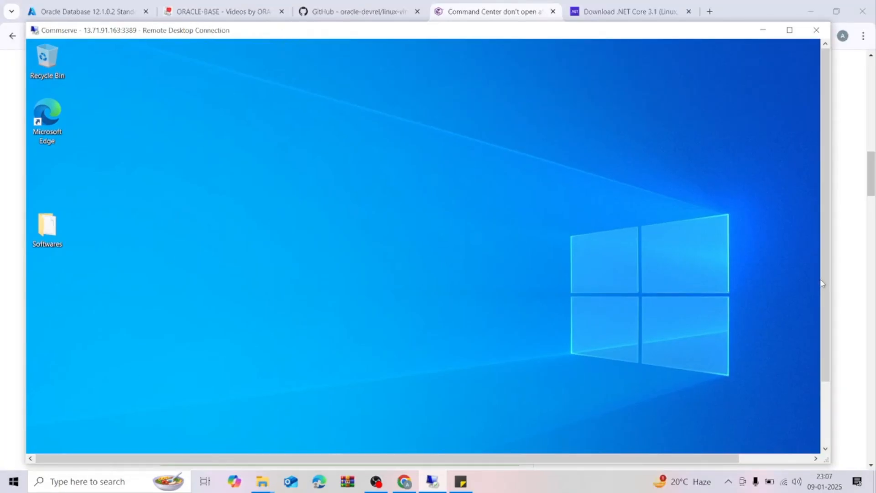
drag(825, 288, 825, 351)
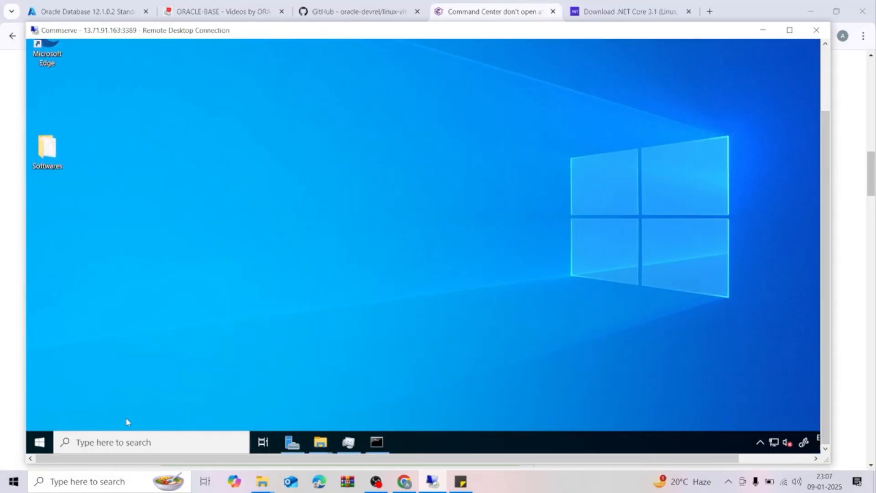
click(40, 442)
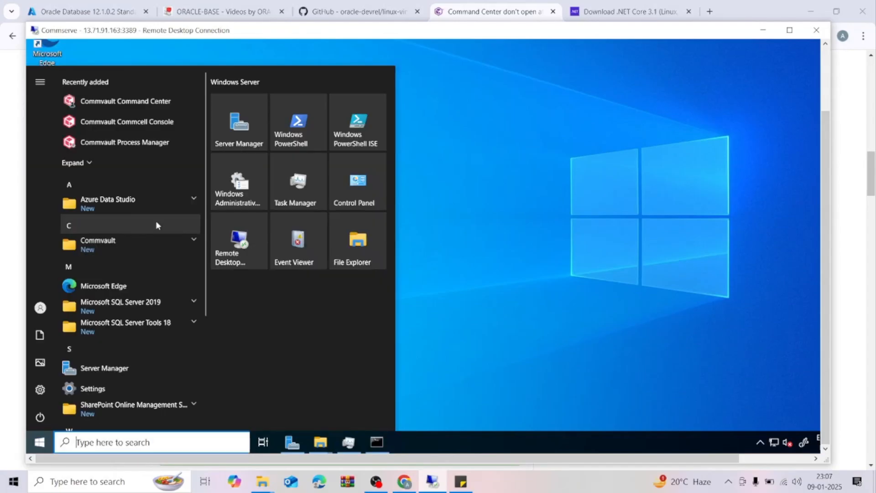
click(196, 238)
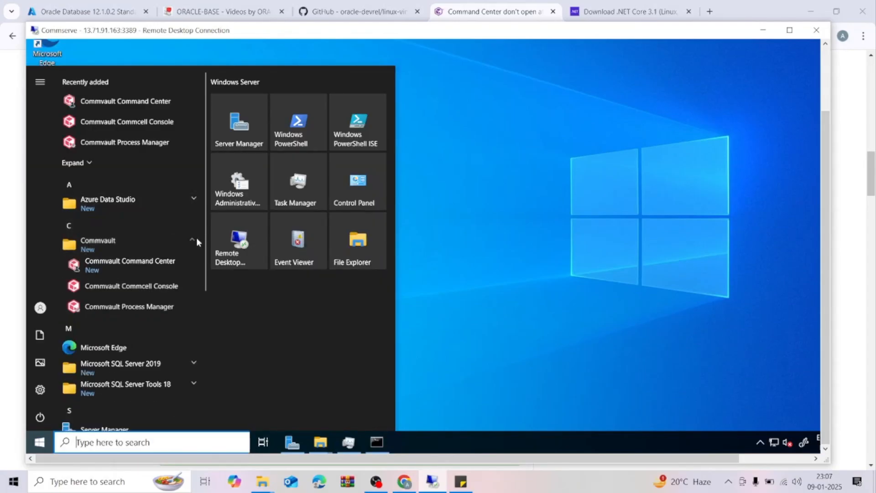
click(147, 311)
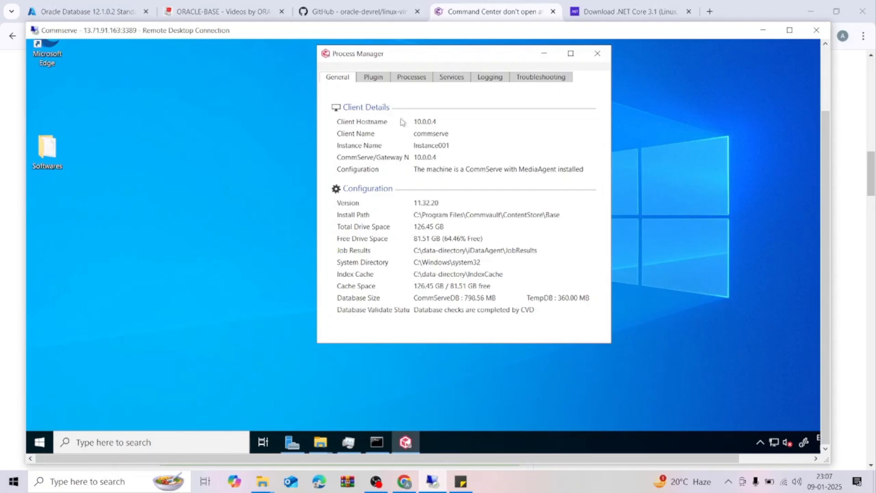
Review the status of all Commvault services in Process Manager.
click(451, 77)
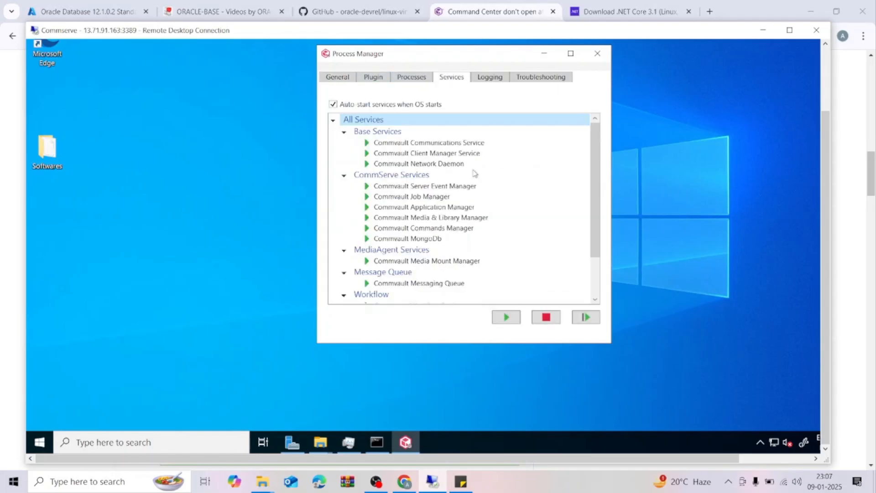
scroll(593, 212, down, 2)
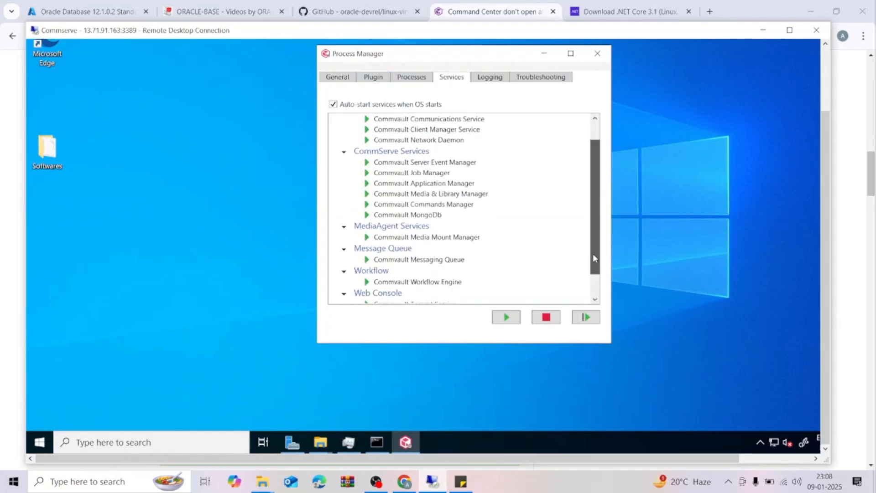
scroll(593, 183, up, 2)
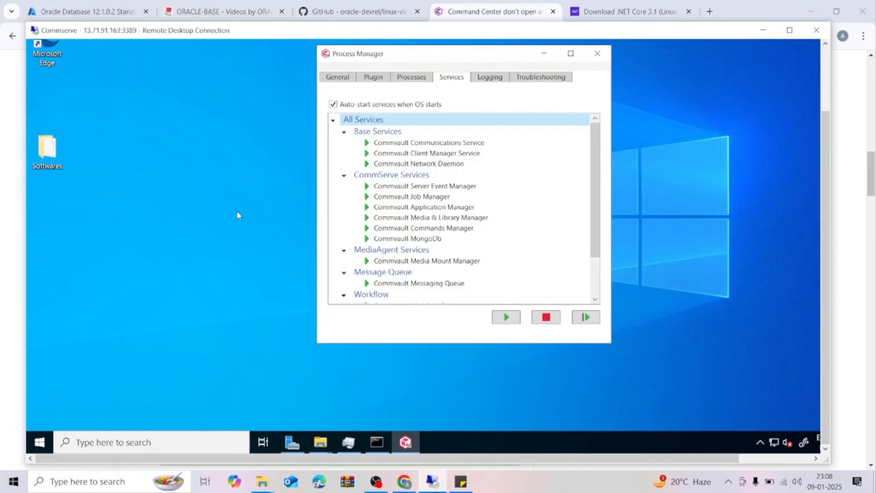
Launch the Commvault Commcell Console and bring its login dialog into view.
click(39, 442)
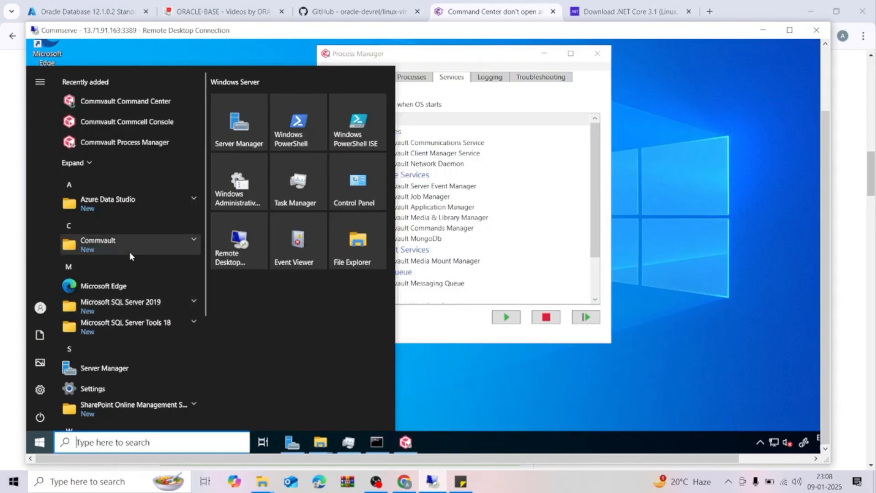
click(194, 239)
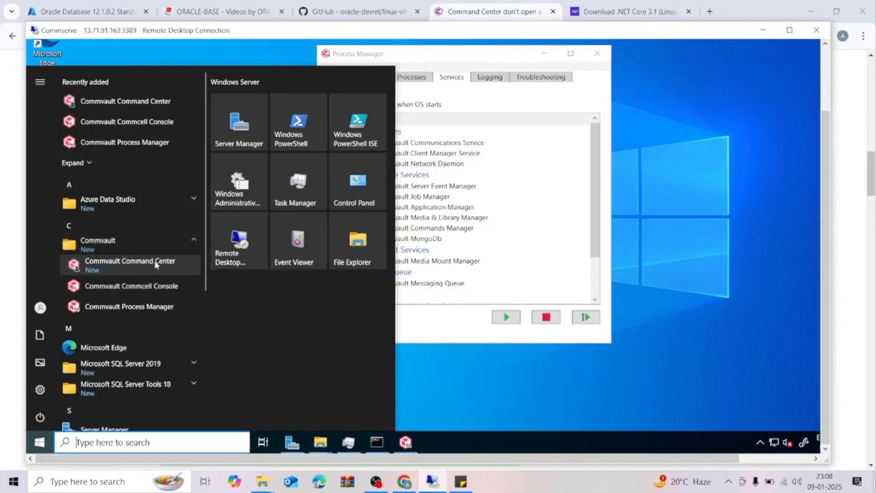
click(140, 287)
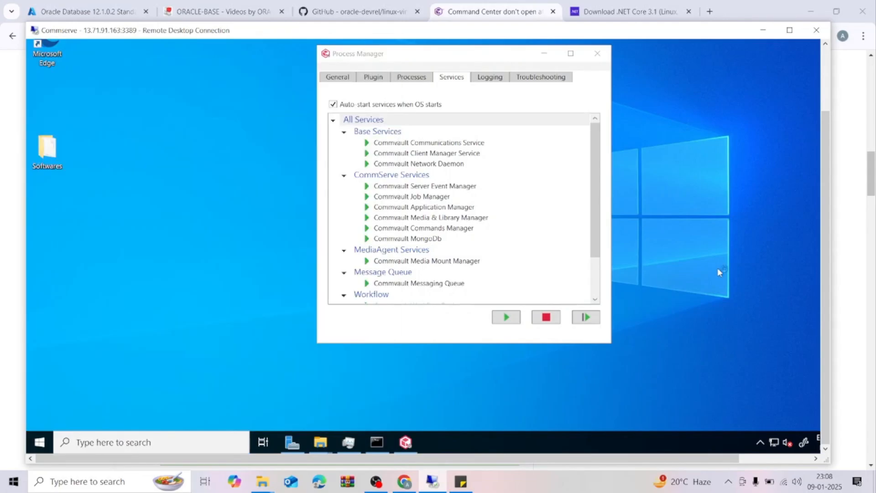
drag(824, 197, 821, 152)
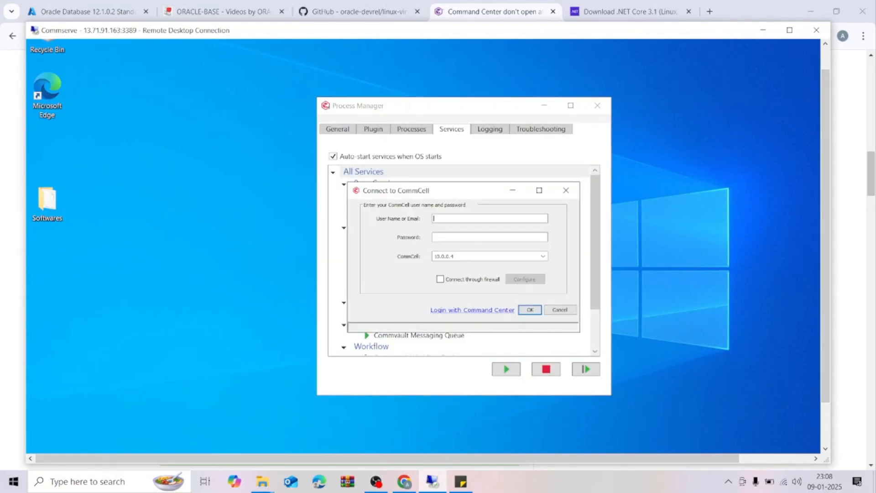
Log in to CommCell 10.0.0.4 as admin with the account password.
text(admin*********)
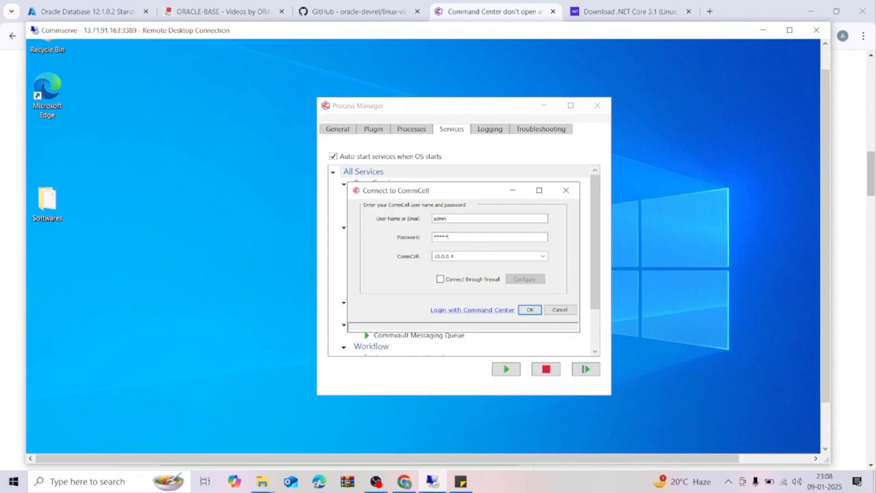
text(******)
click(530, 310)
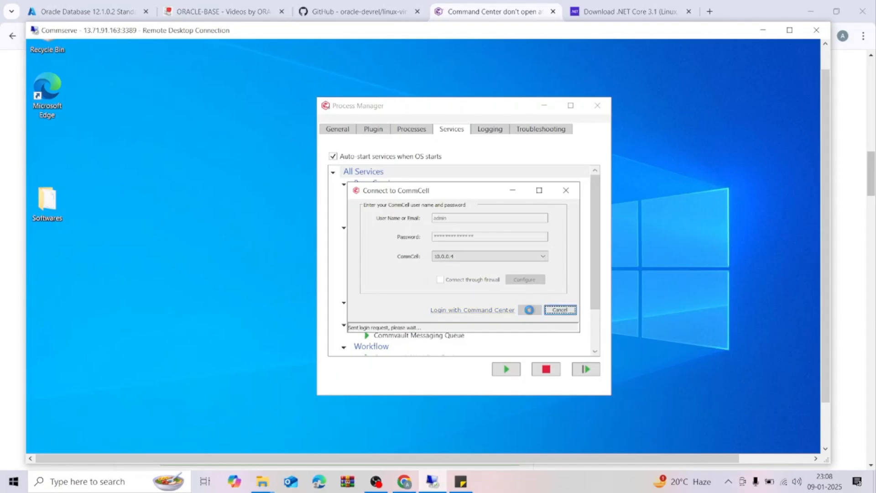
Review and dismiss the License Status window, and check the CommCell ID and version shown in the console.
mouse_move(809, 342)
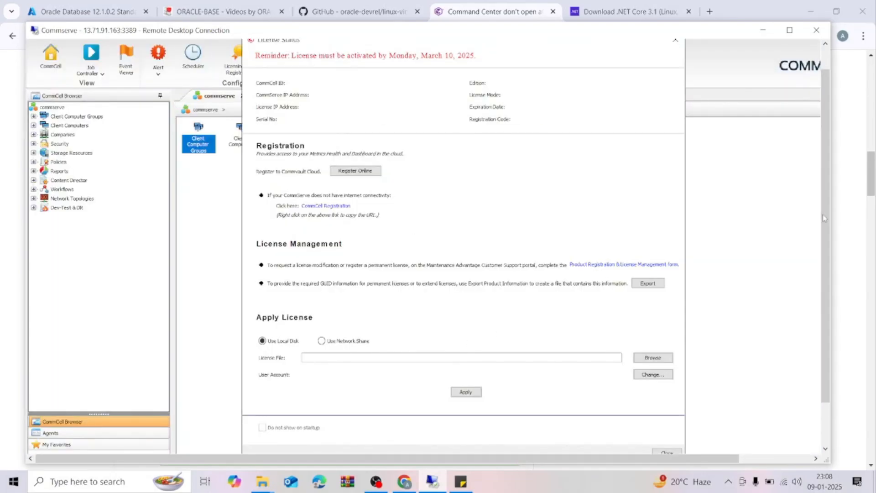
drag(830, 218, 828, 198)
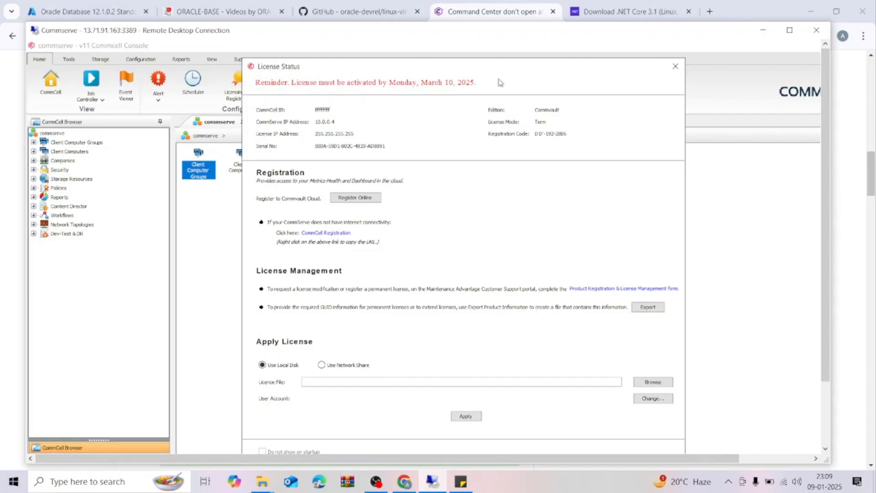
click(675, 66)
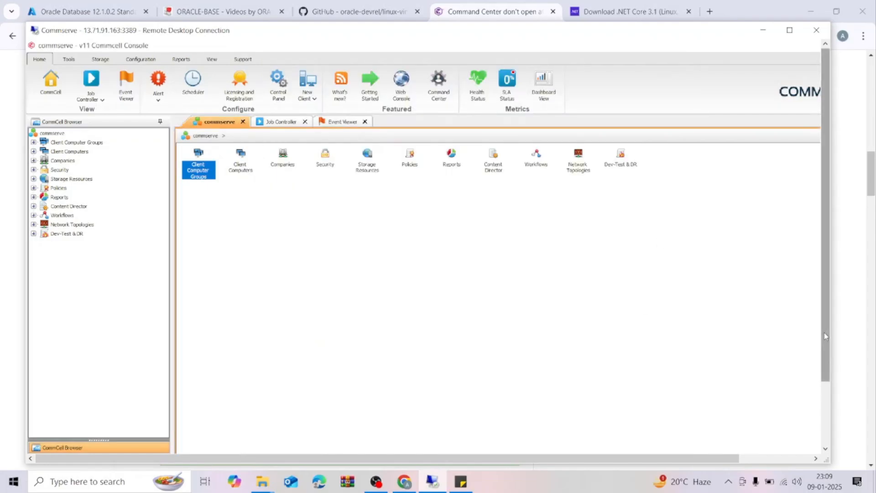
scroll(824, 335, down, 3)
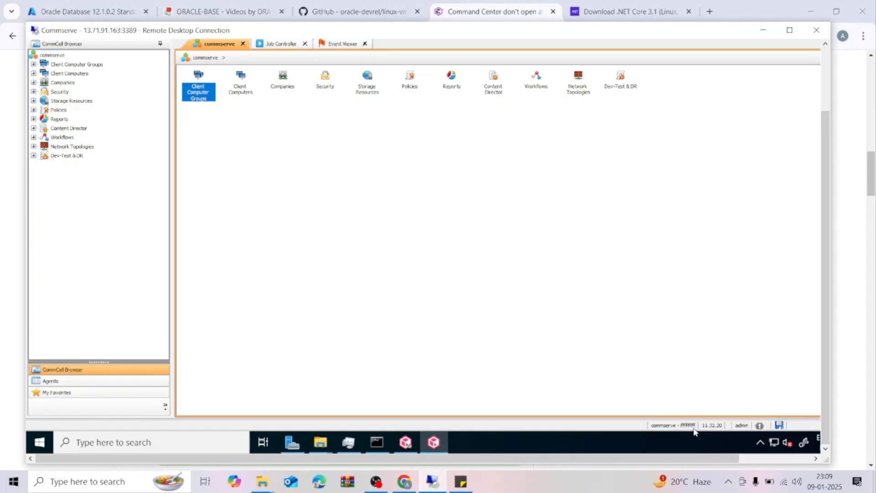
drag(820, 360, 828, 283)
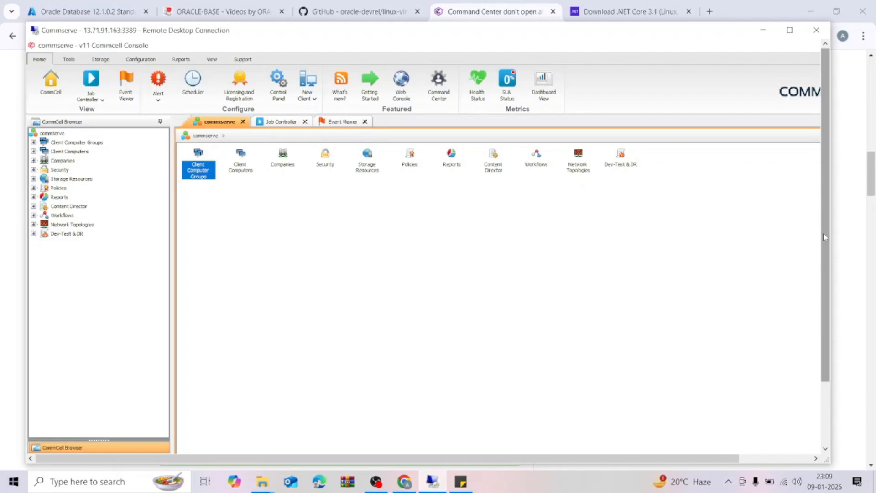
scroll(824, 236, down, 3)
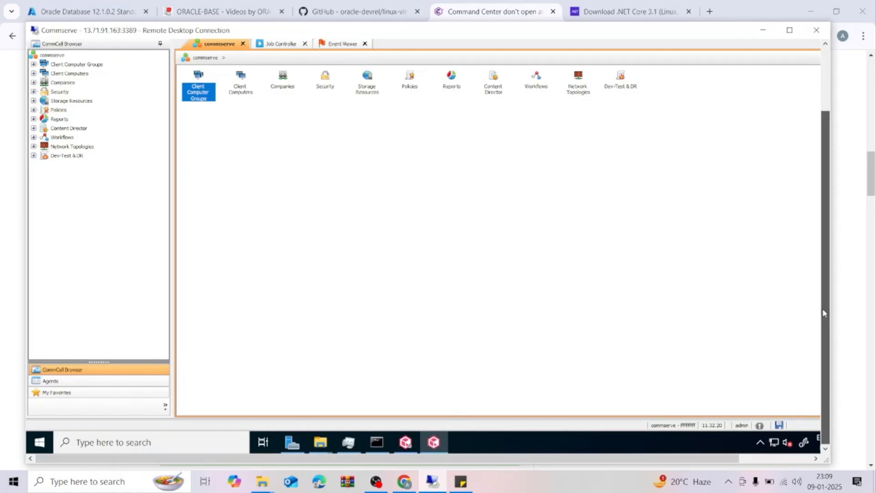
scroll(827, 235, up, 3)
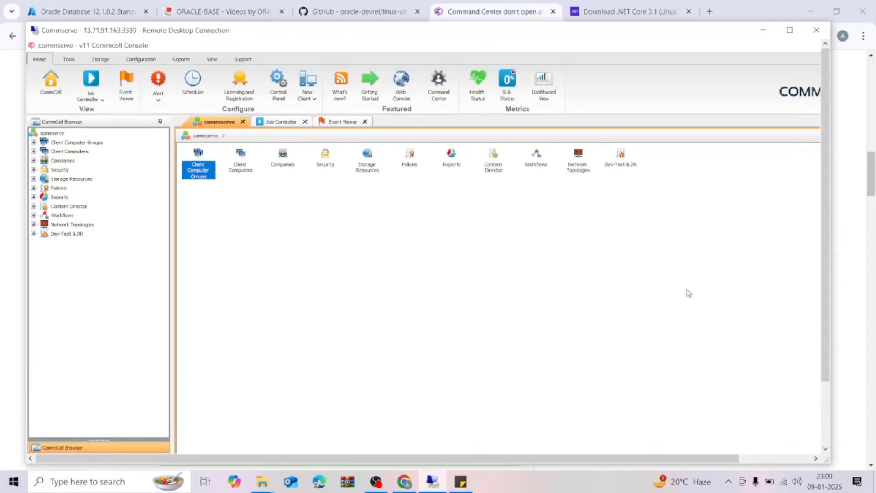
Leave full-screen playback and close the 7.install-configure-commserve video.
mouse_move(812, 345)
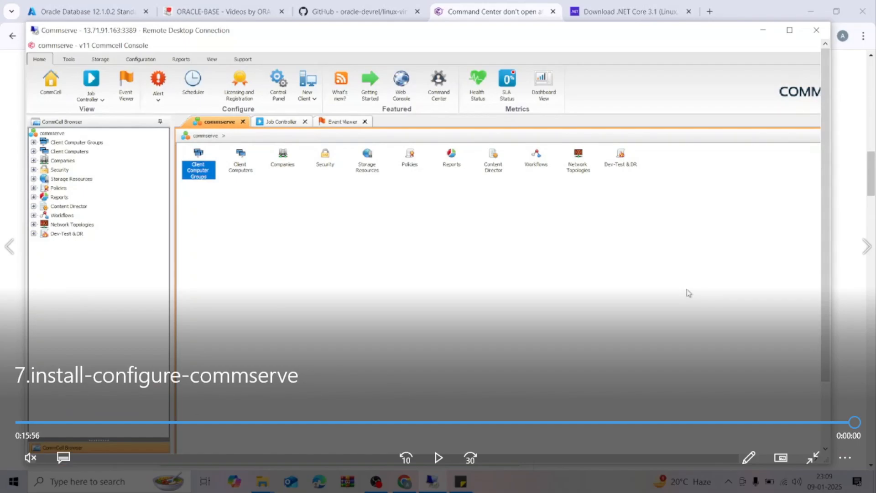
click(811, 457)
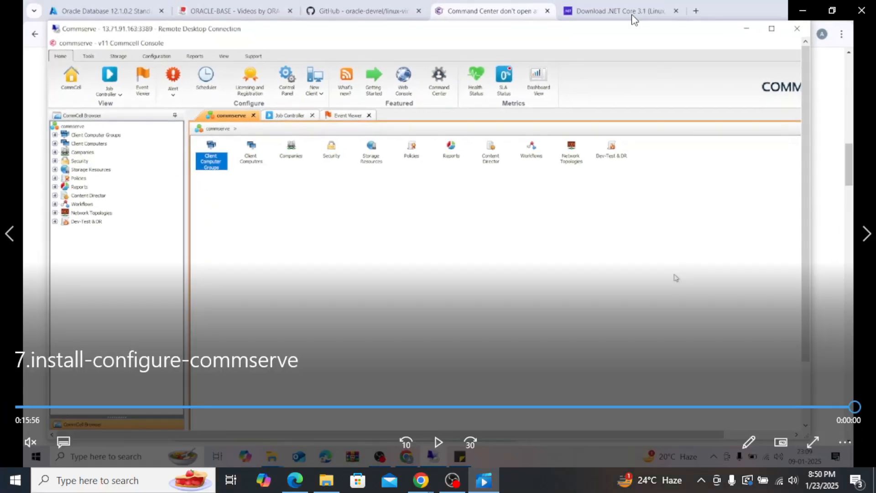
click(869, 10)
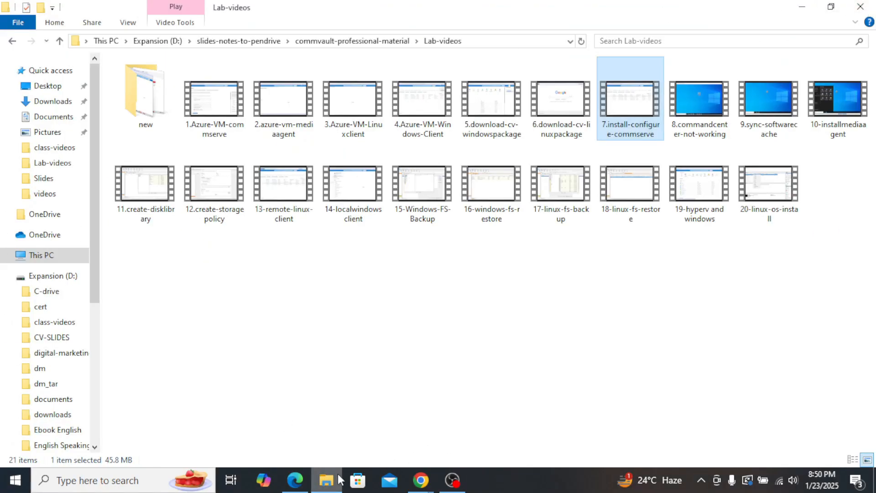
Switch to lesson1.pdf in Edge to review the Physical Architecture slide, and return to the Lab-videos folder.
mouse_move(295, 482)
click(295, 436)
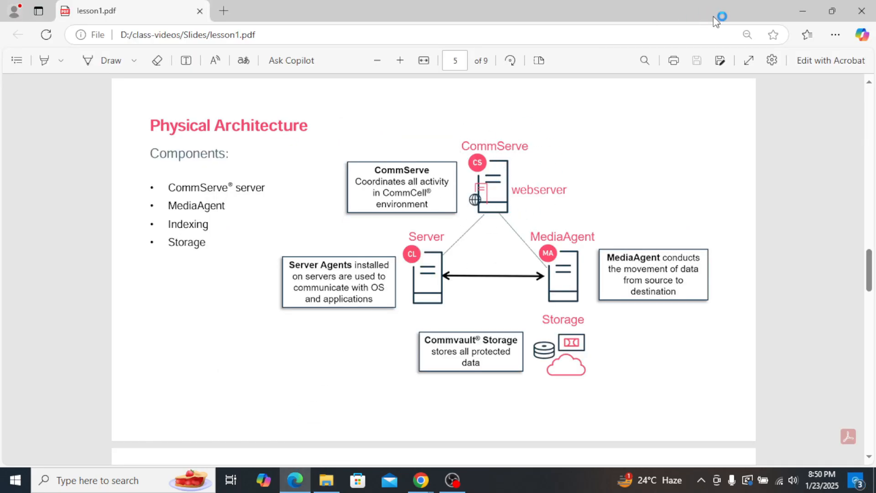
click(802, 11)
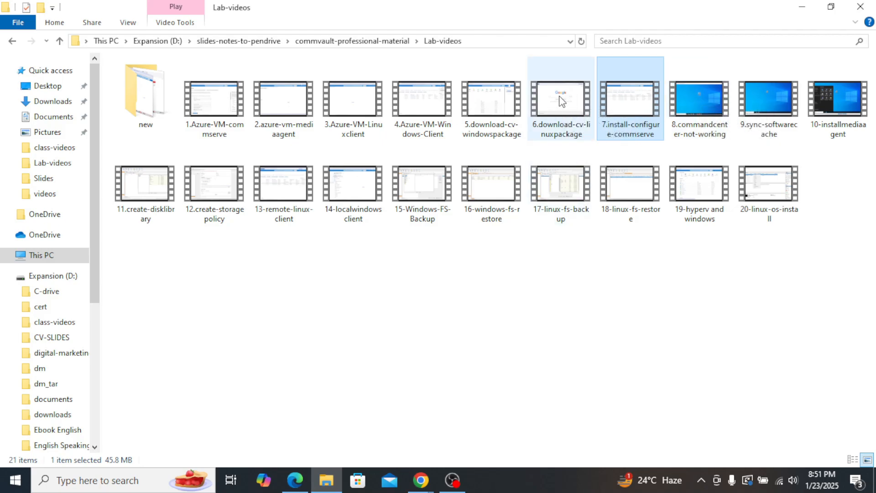
Open the 6.download-cv-linuxpackage video from the Lab-videos folder, pause it near the start and resume playback.
double_click(578, 107)
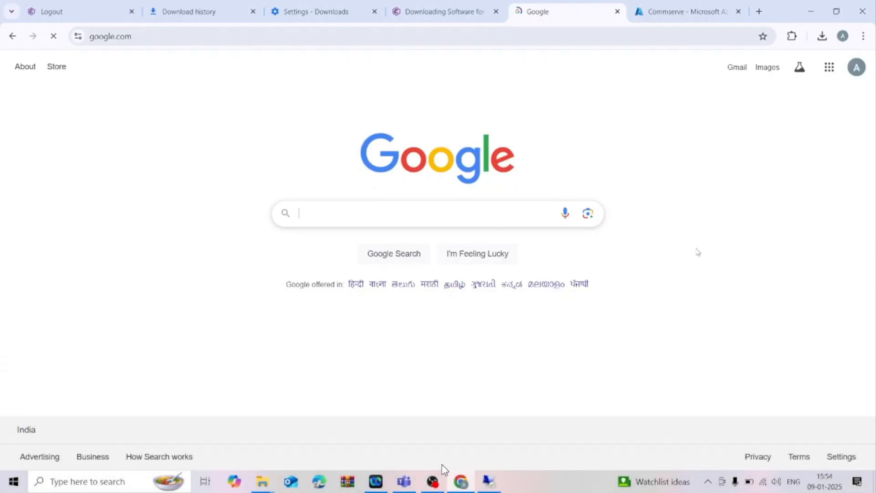
click(439, 458)
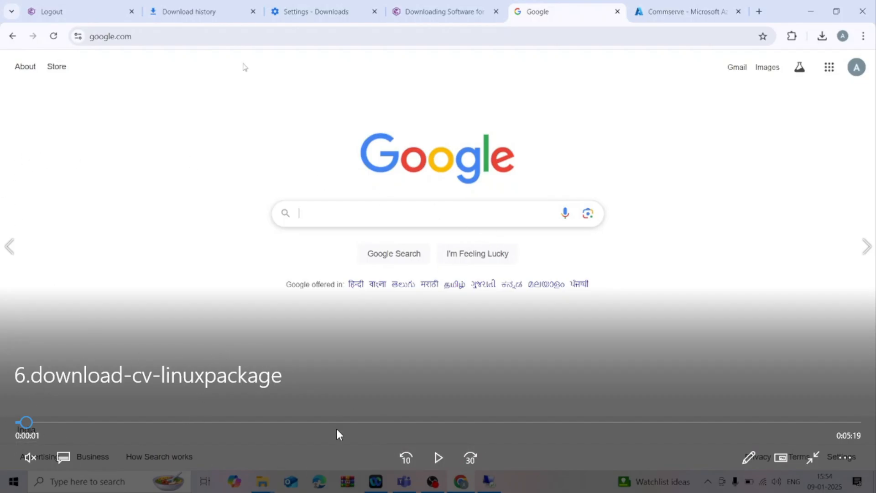
click(438, 457)
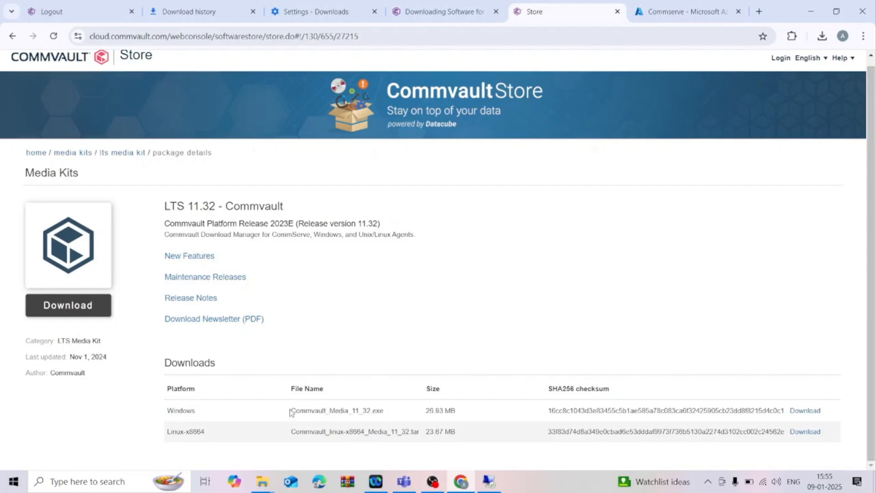
Request the Windows download of the LTS 11.32 media kit, and run the Commvault_Media_11_32 file in Downloads as administrator.
click(806, 411)
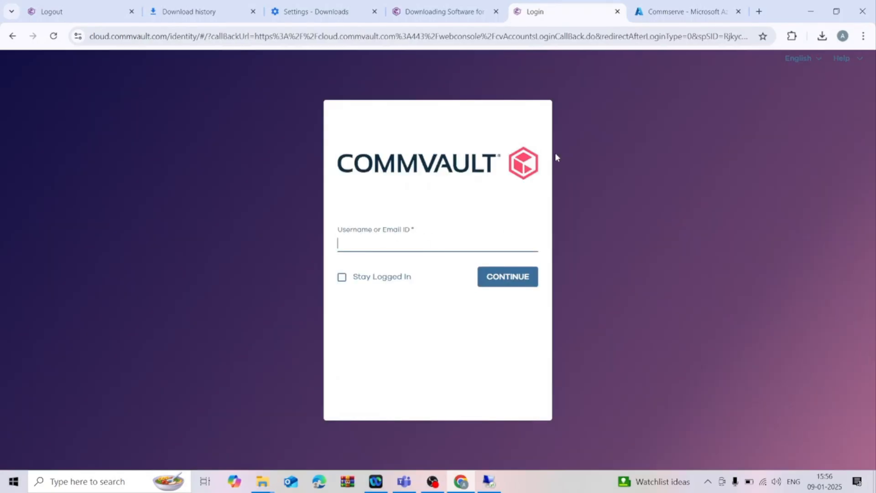
mouse_move(262, 487)
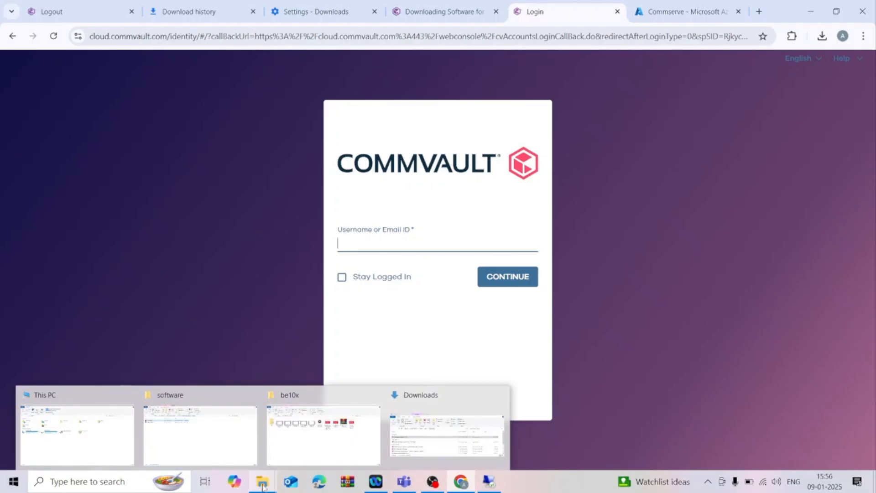
click(447, 435)
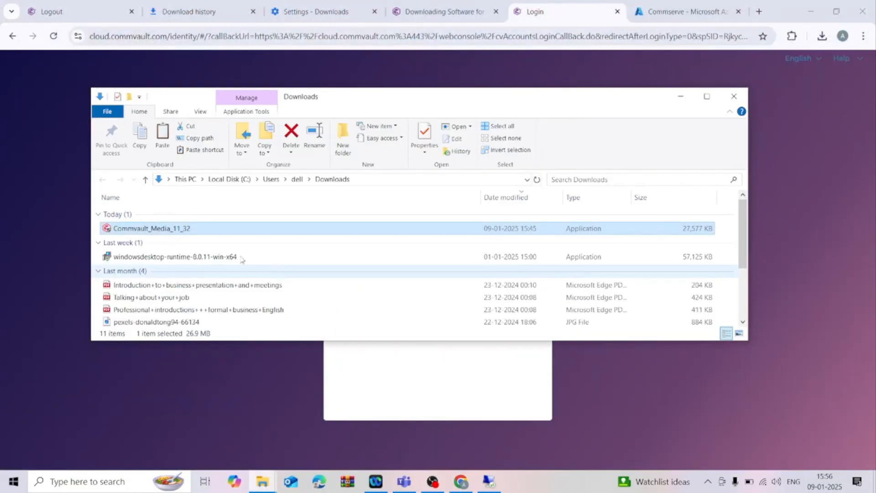
click(710, 97)
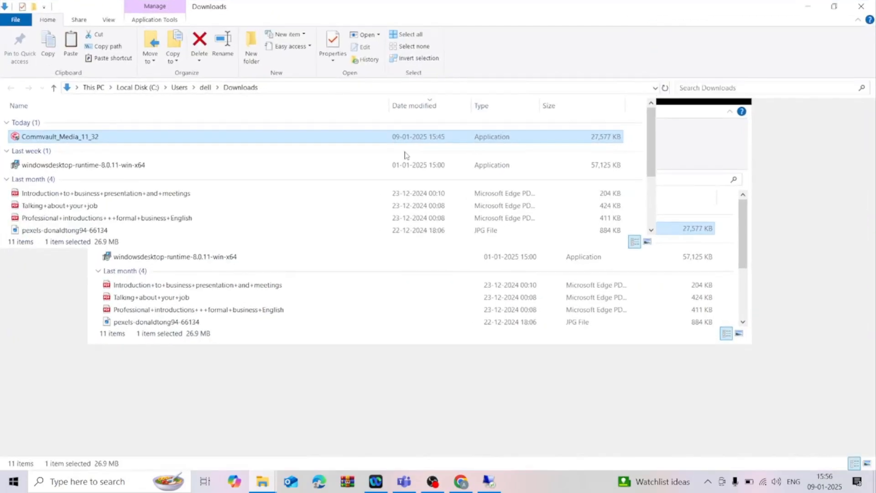
right_click(177, 139)
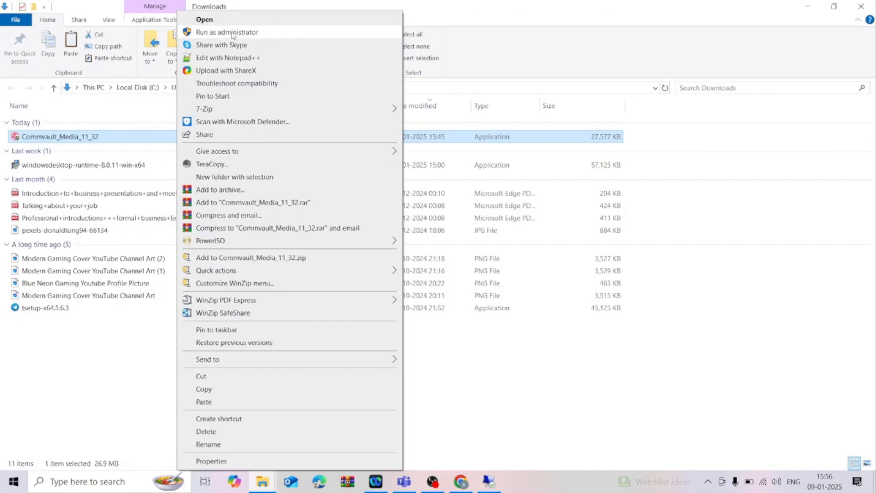
click(233, 32)
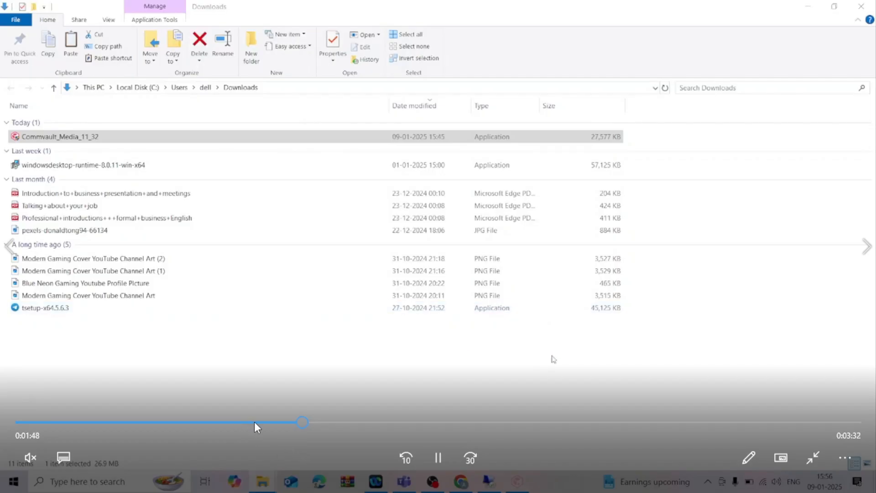
Rewind the 6.download-cv-linuxpackage video to about 1:33, pause it there and resume playback.
click(260, 422)
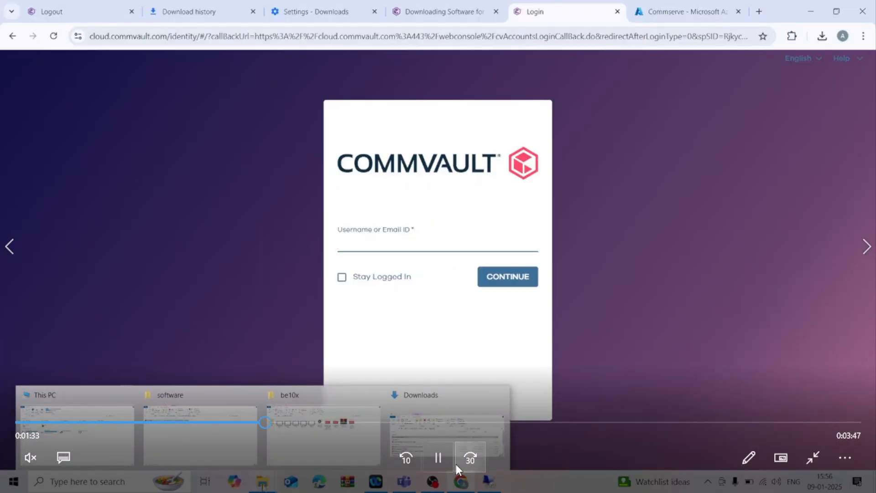
click(439, 465)
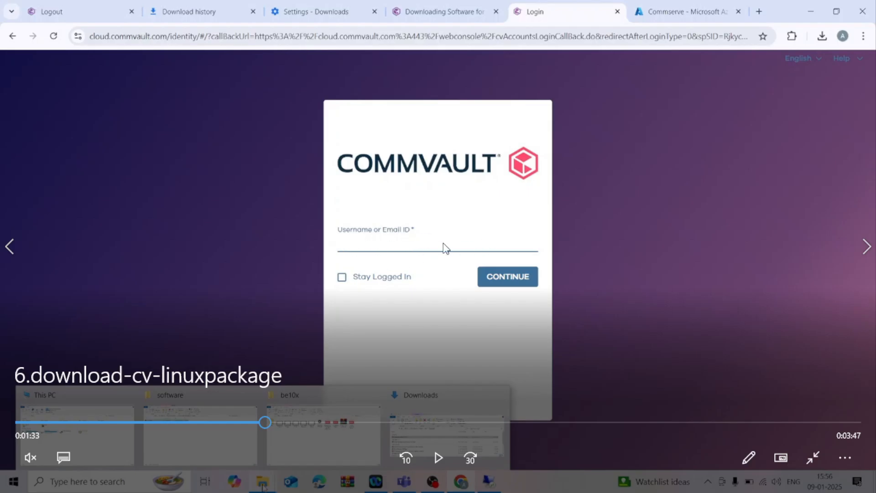
click(438, 457)
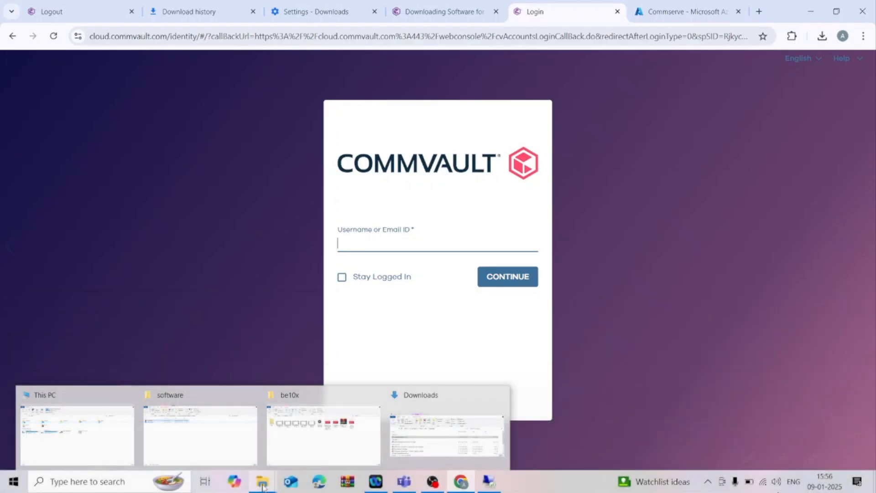
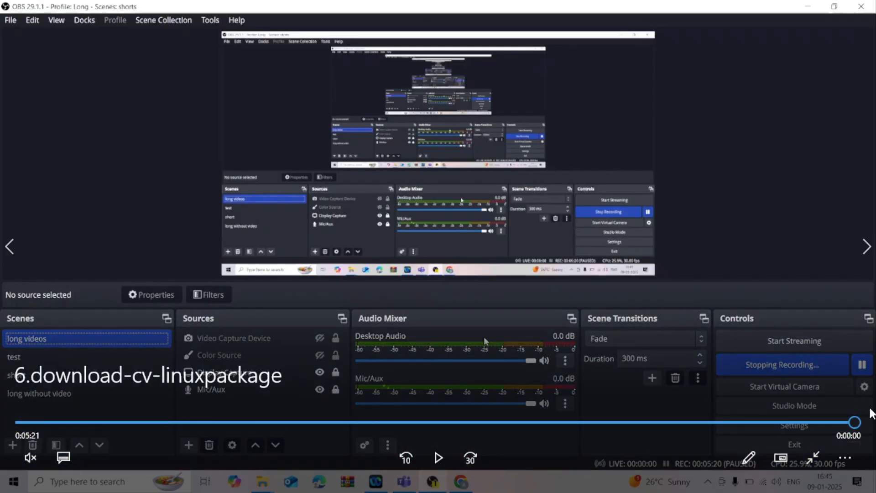
Close the 6.download-cv-linuxpackage video and select 7.install-configure-commserve in the Lab-videos folder.
click(813, 457)
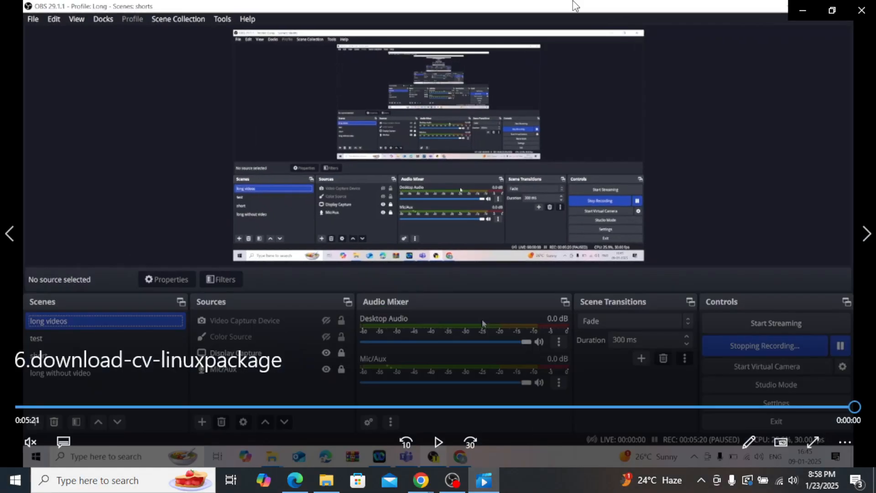
click(872, 14)
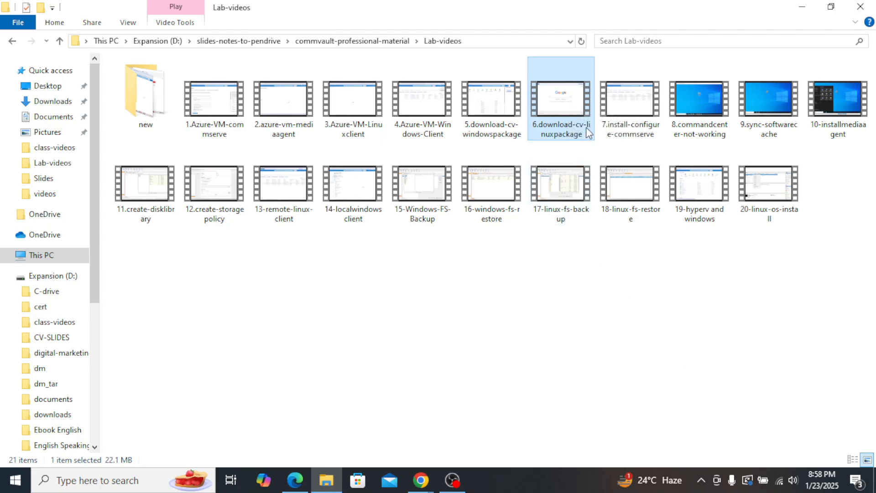
click(639, 104)
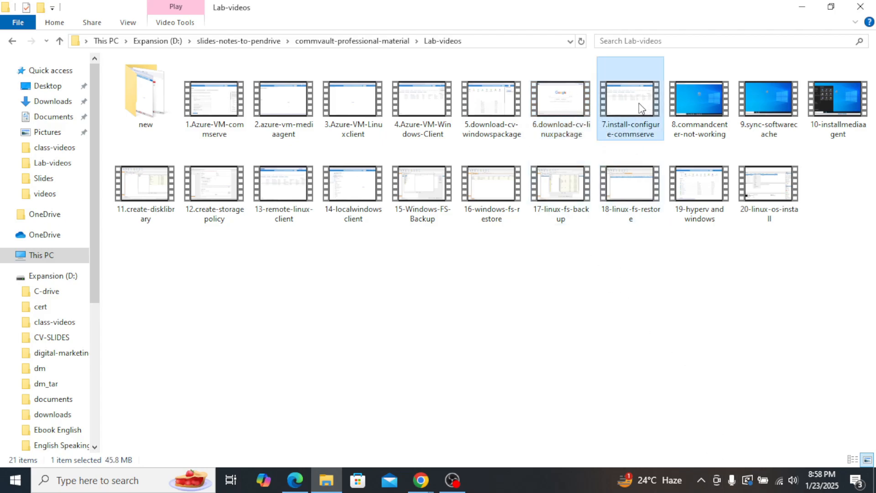
Preview the 8.commandcenter-not-working video with its sound muted, and close it.
double_click(697, 105)
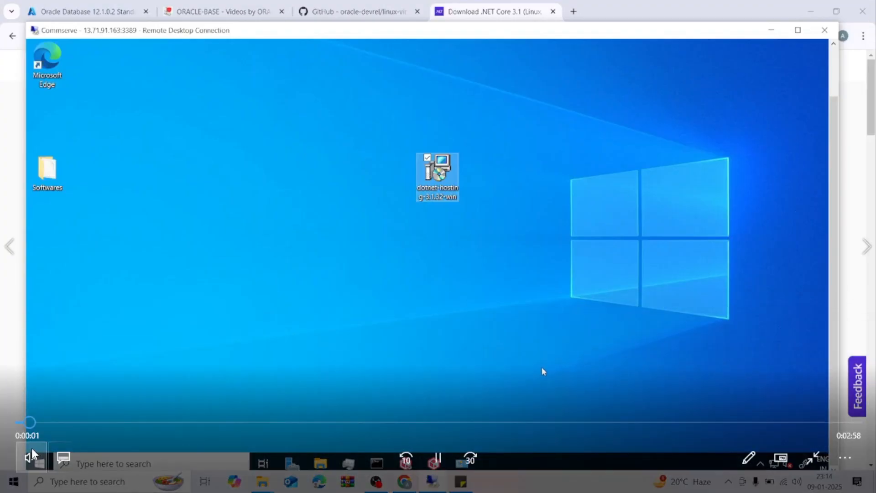
click(32, 454)
click(814, 457)
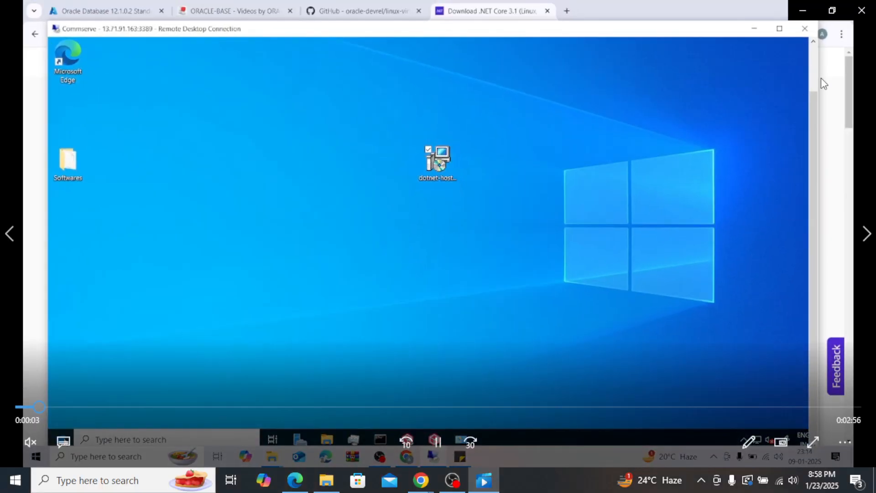
click(861, 10)
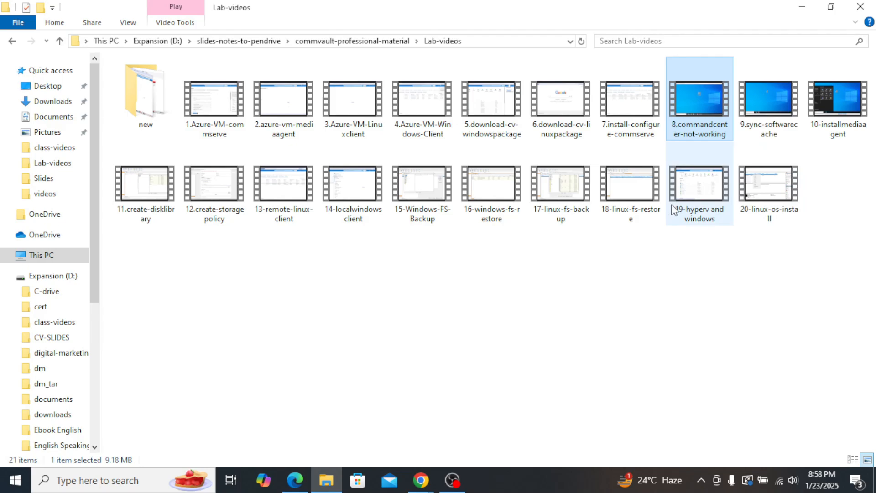
Play the 9.sync-softwarecache video from the Lab-videos folder.
double_click(765, 100)
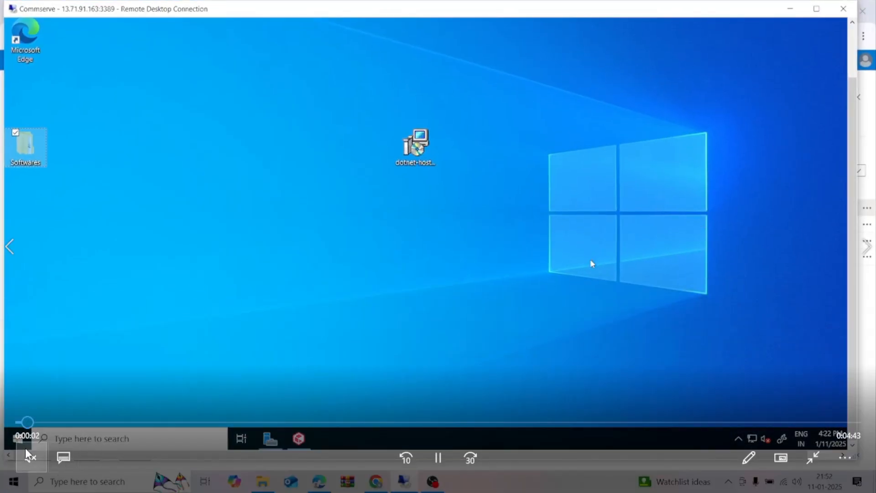
mouse_move(674, 492)
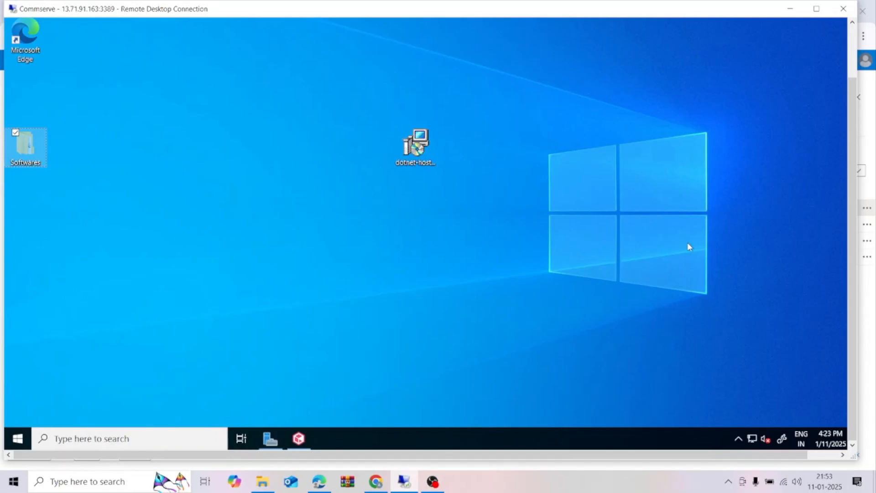
mouse_move(774, 319)
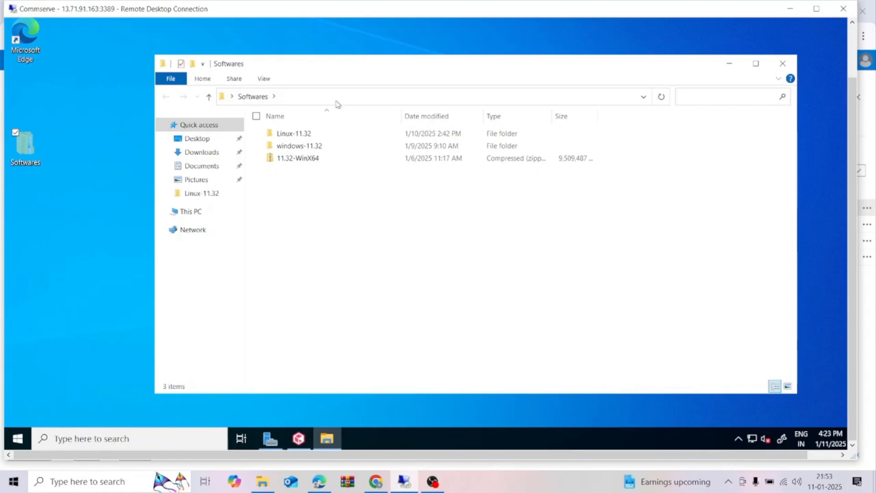
Check the contents of the Linux-11.32 and windows-11.32 folders inside Softwares, and minimise the folder window.
double_click(310, 135)
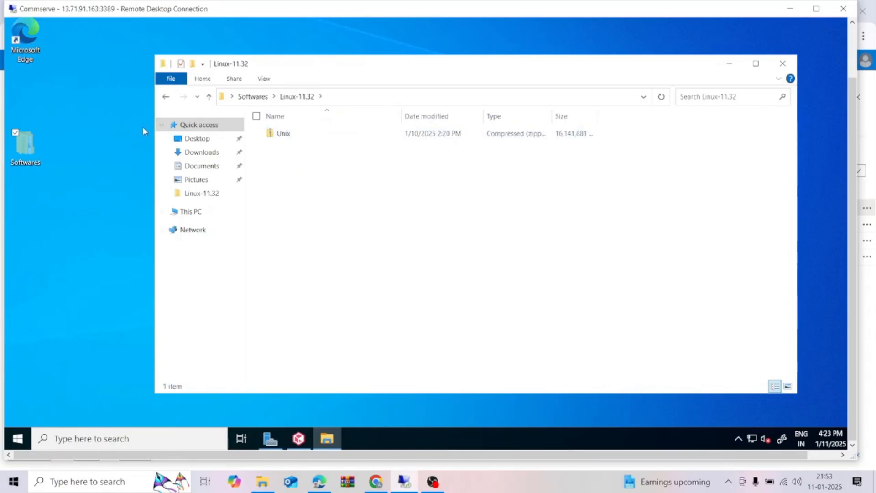
click(166, 97)
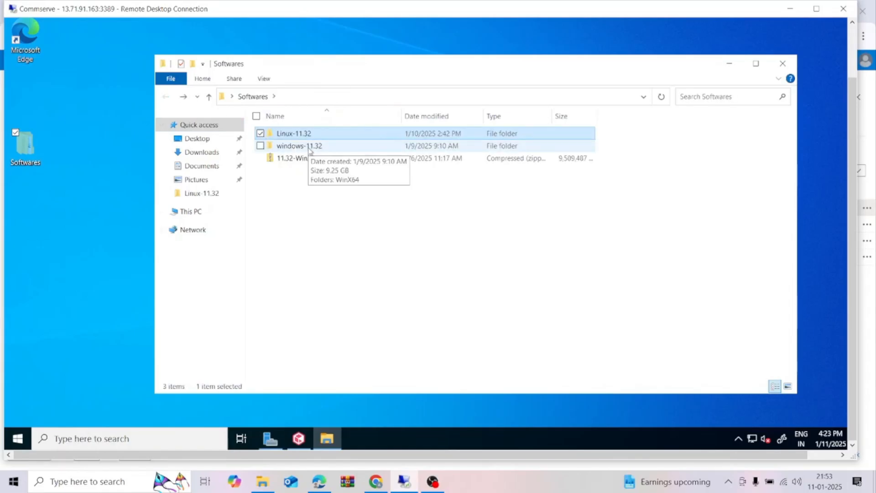
double_click(308, 148)
click(168, 98)
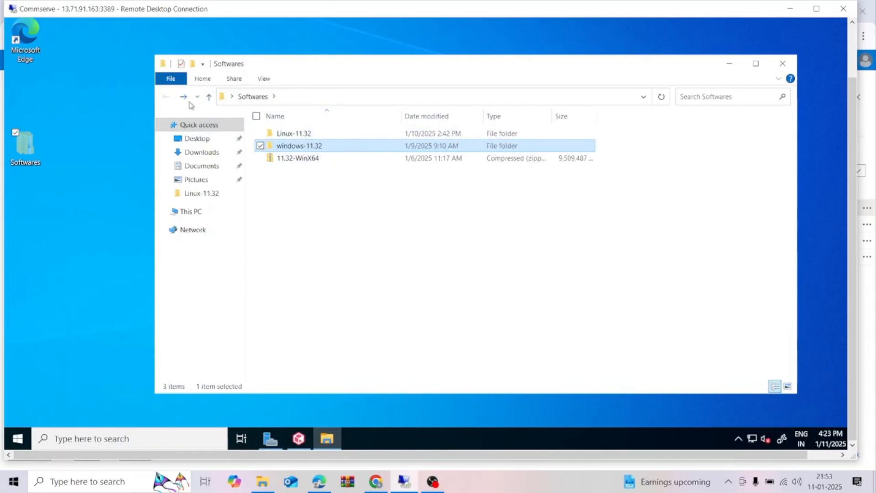
click(729, 67)
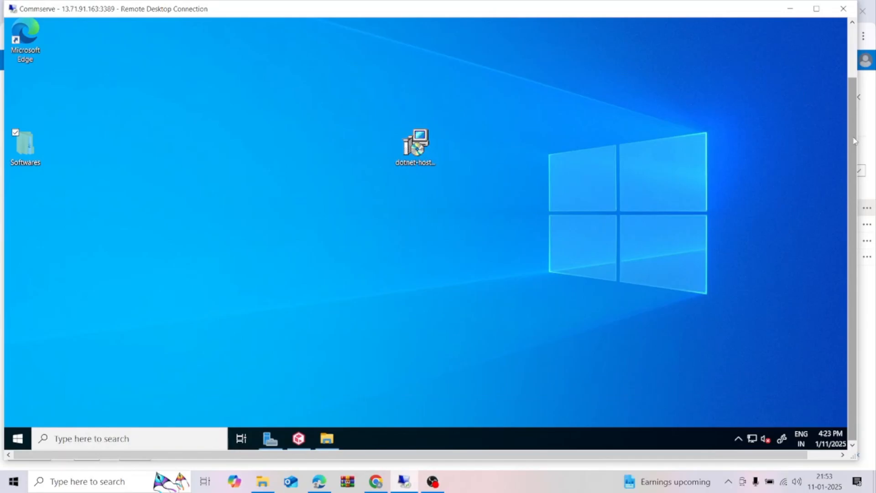
Bring up the CommCell Console and open the Copy Software options.
click(299, 439)
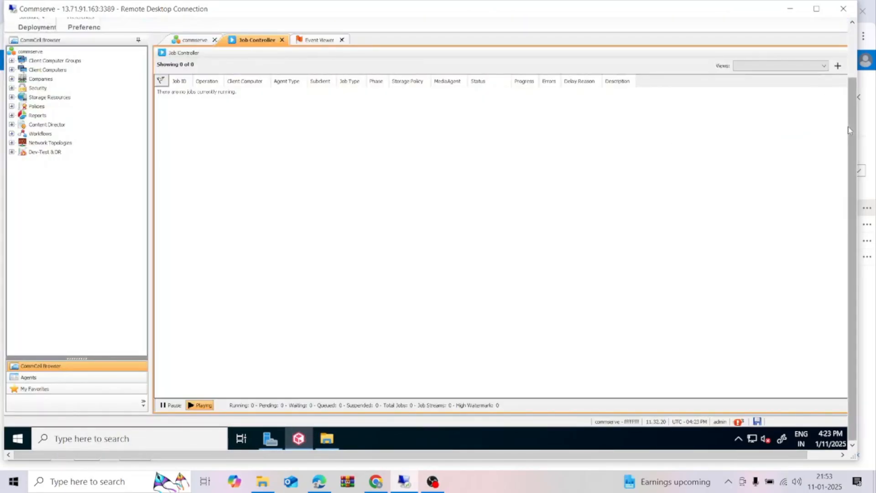
drag(851, 133, 851, 81)
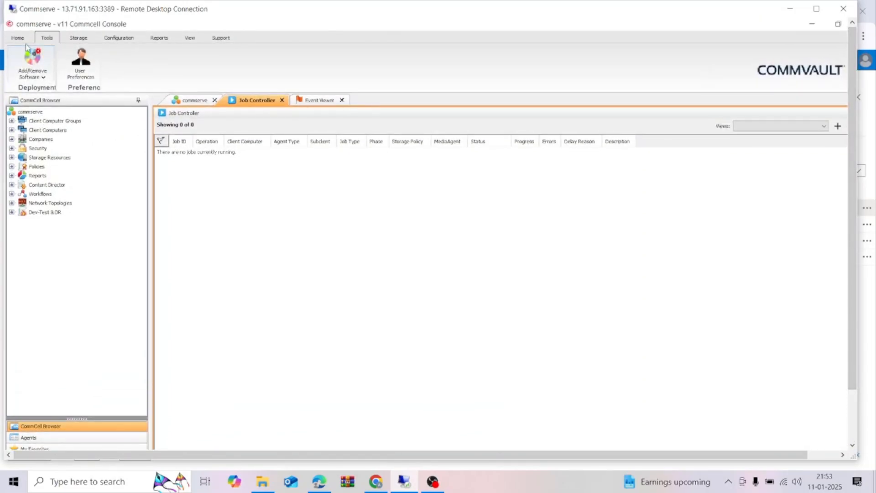
click(47, 80)
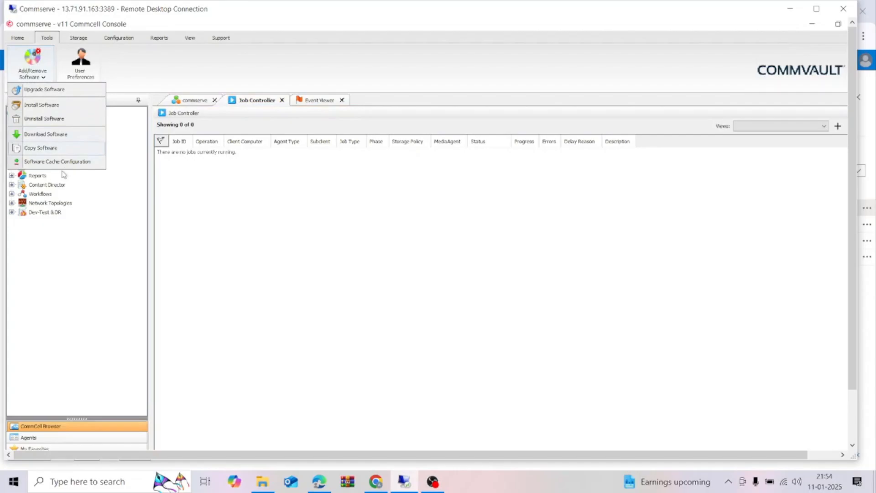
click(74, 149)
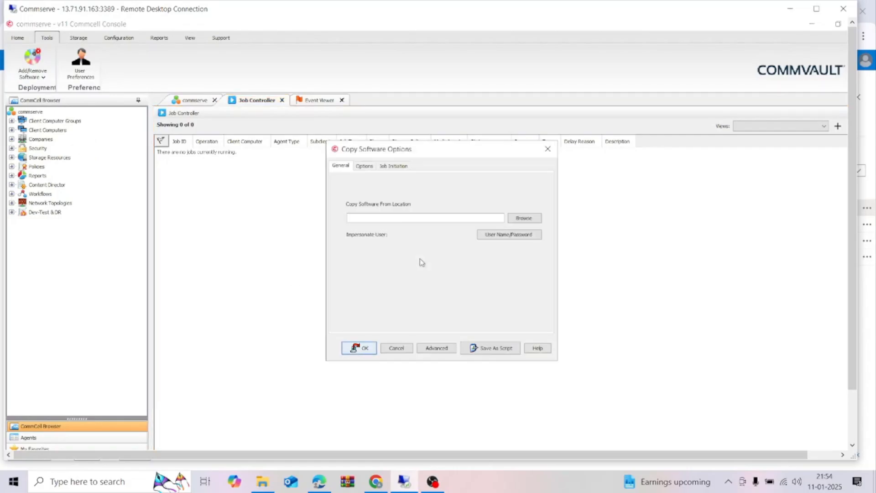
Set the Copy Software source location to C:\Users\cvadmin\Desktop\Softwares by browsing the commserve drives.
click(525, 218)
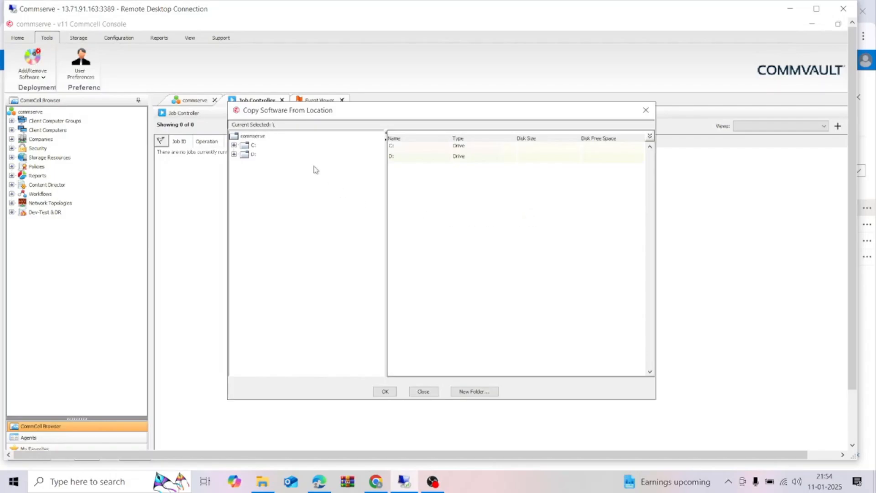
click(247, 147)
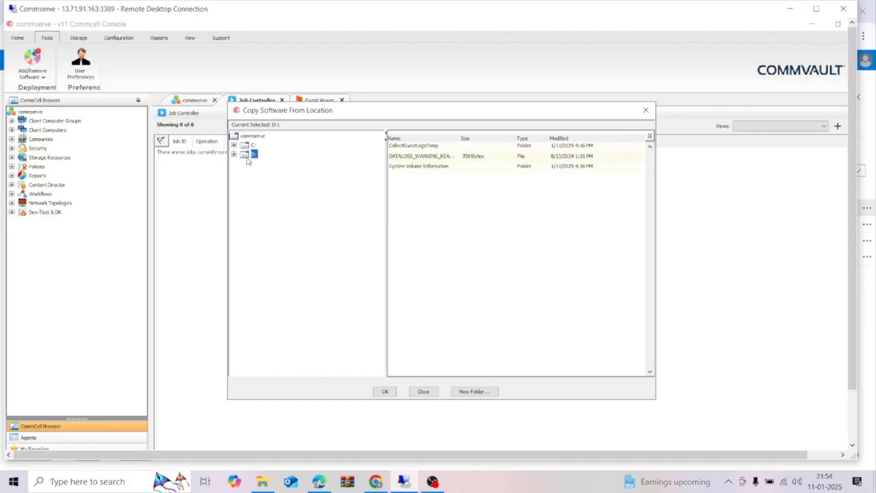
double_click(245, 146)
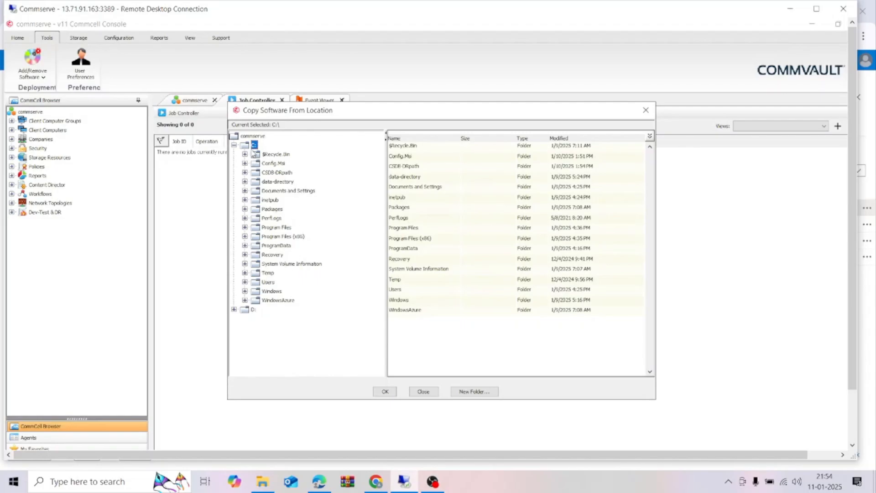
double_click(272, 286)
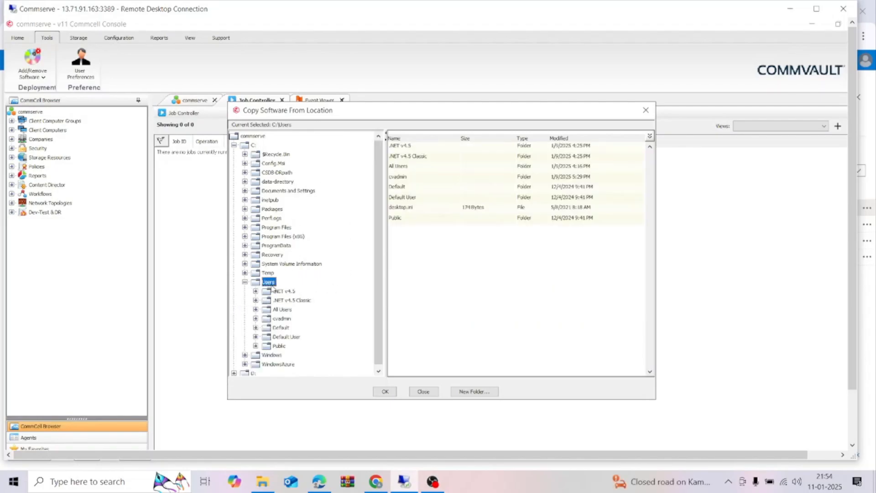
double_click(282, 318)
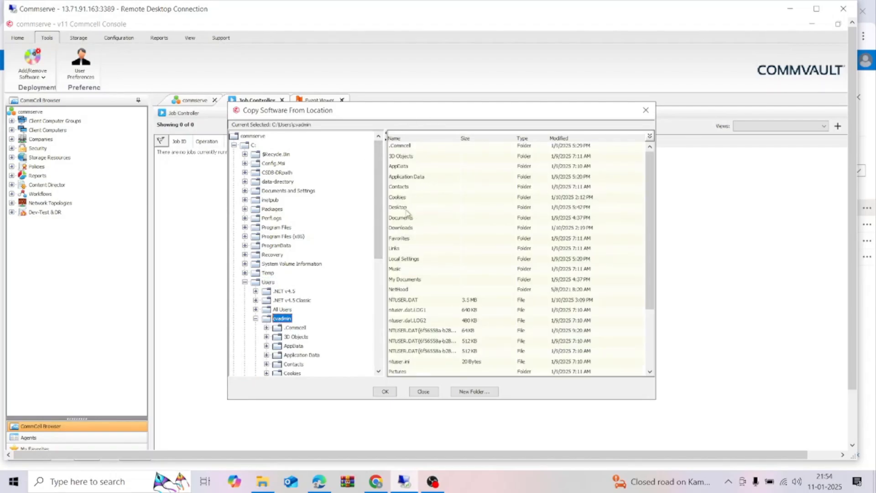
scroll(524, 269, down, 3)
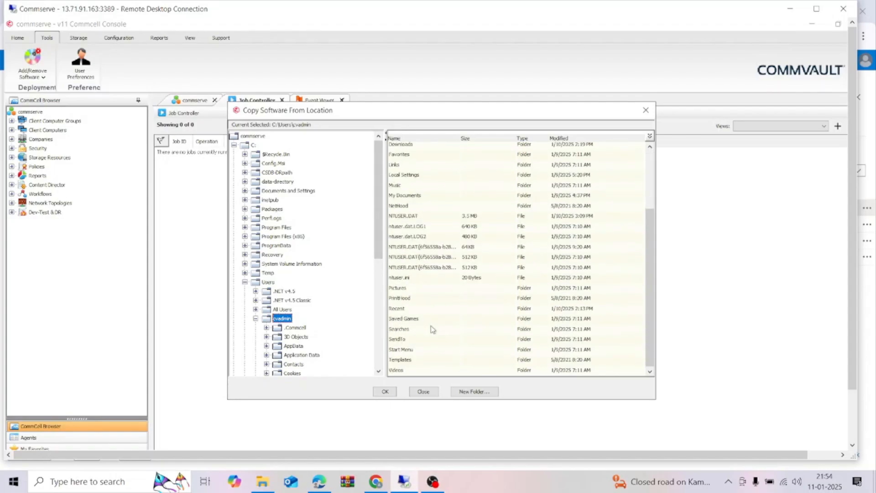
scroll(431, 325, up, 2)
scroll(304, 348, down, 4)
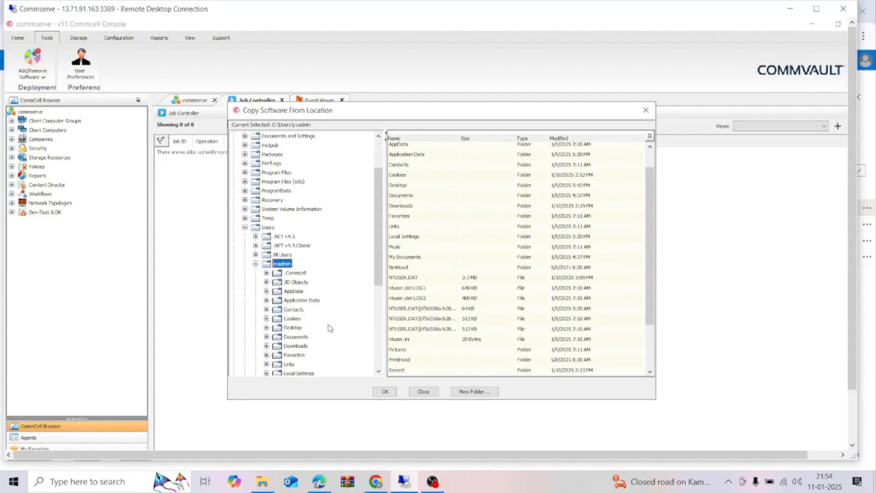
click(293, 273)
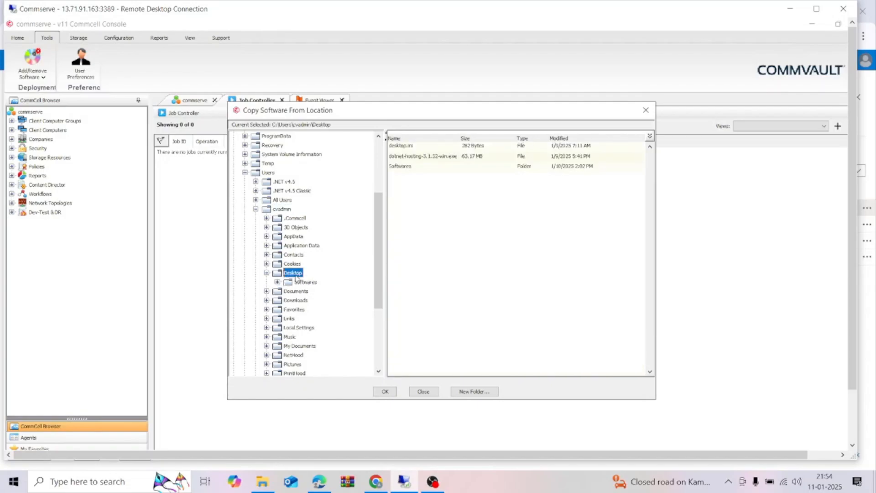
click(403, 172)
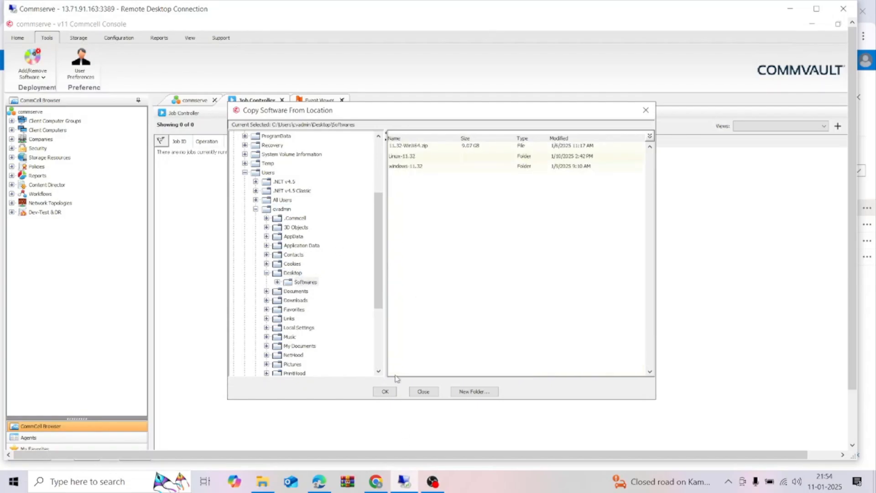
click(385, 391)
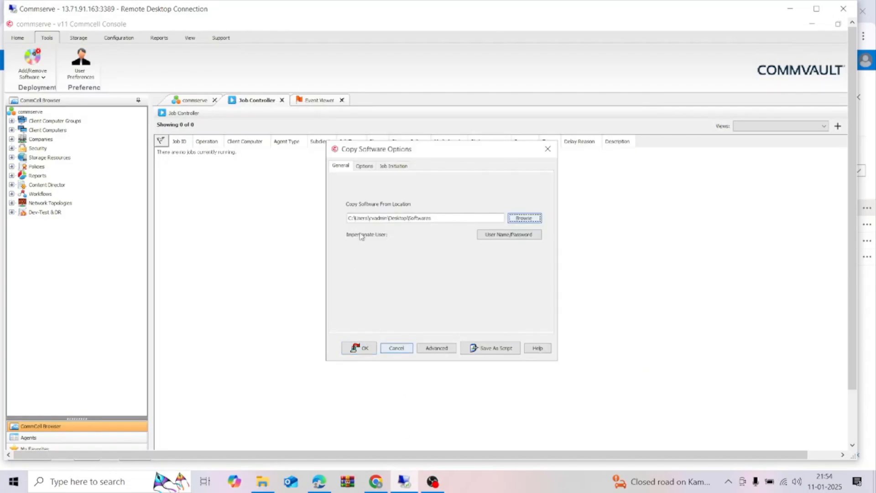
Start the Copy Software job, widen the Operation column in the Job Controller and select the job.
click(365, 348)
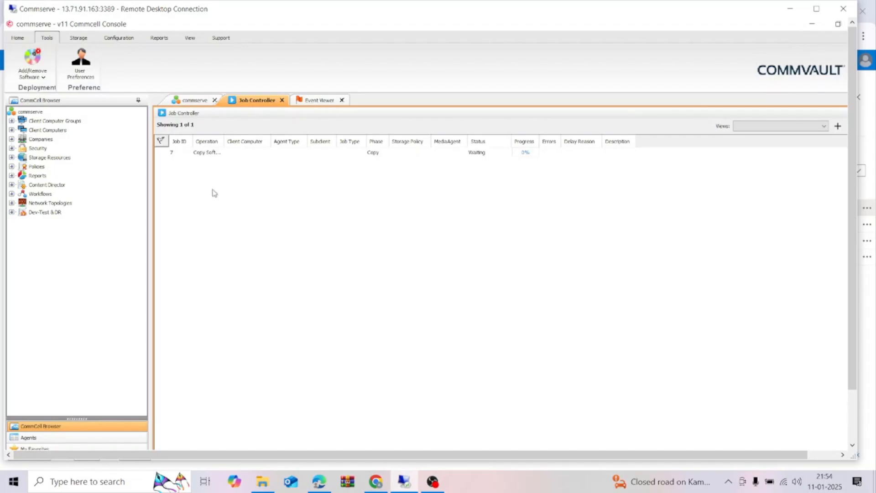
drag(222, 143, 290, 143)
click(226, 154)
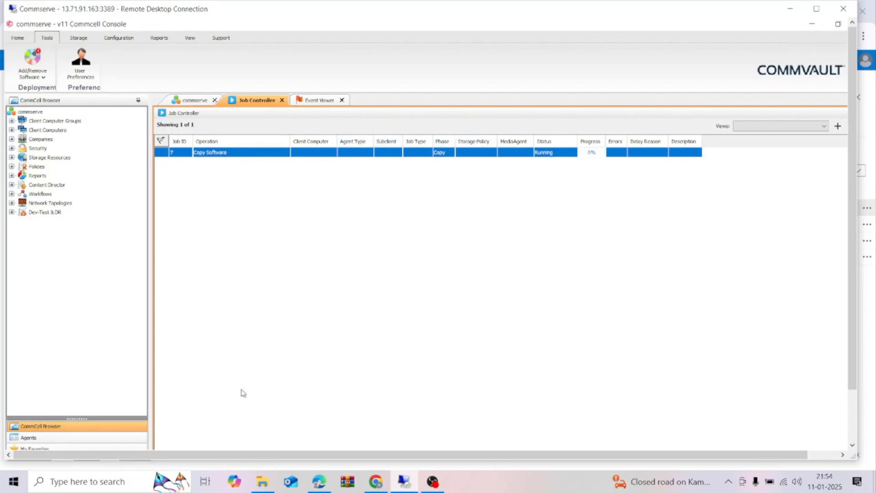
Open the Software Cache Configuration, review the CommServe cache directory path and close the dialog.
mouse_move(815, 211)
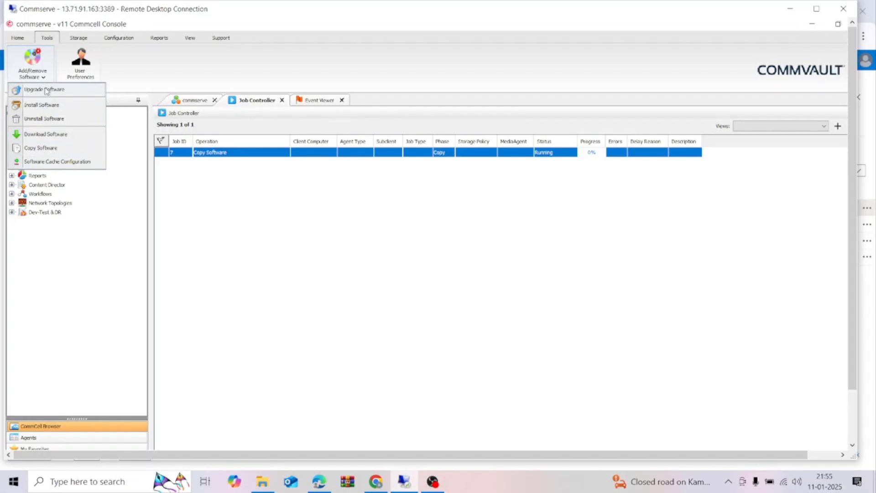
click(88, 162)
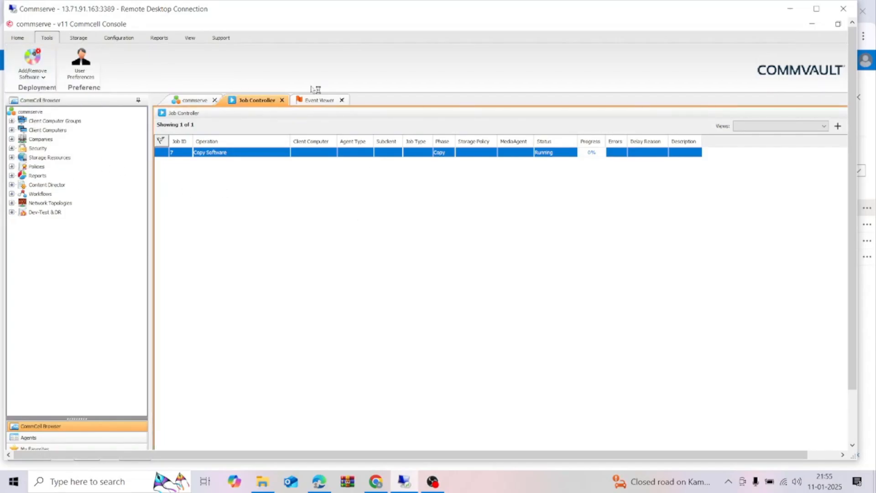
click(51, 83)
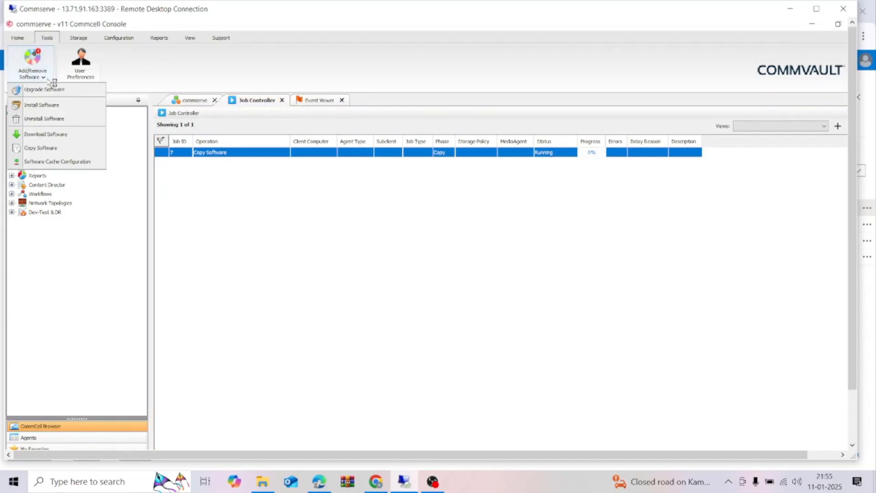
click(84, 162)
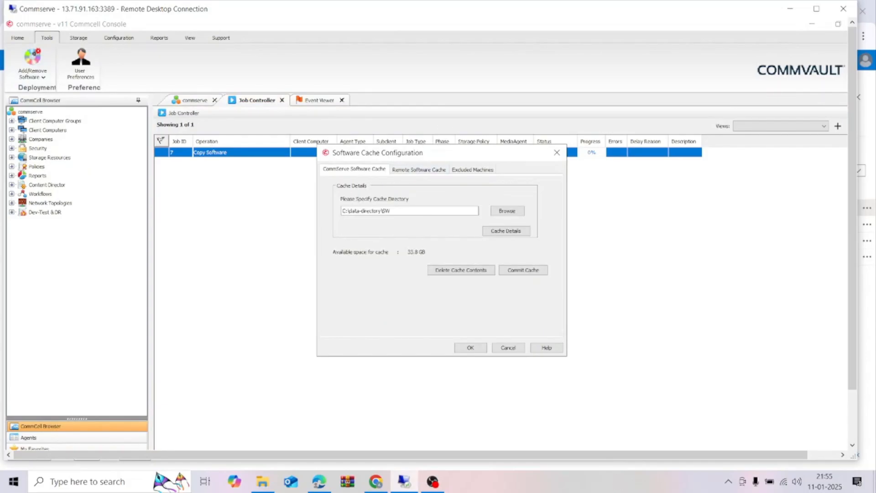
drag(392, 210, 342, 211)
click(396, 211)
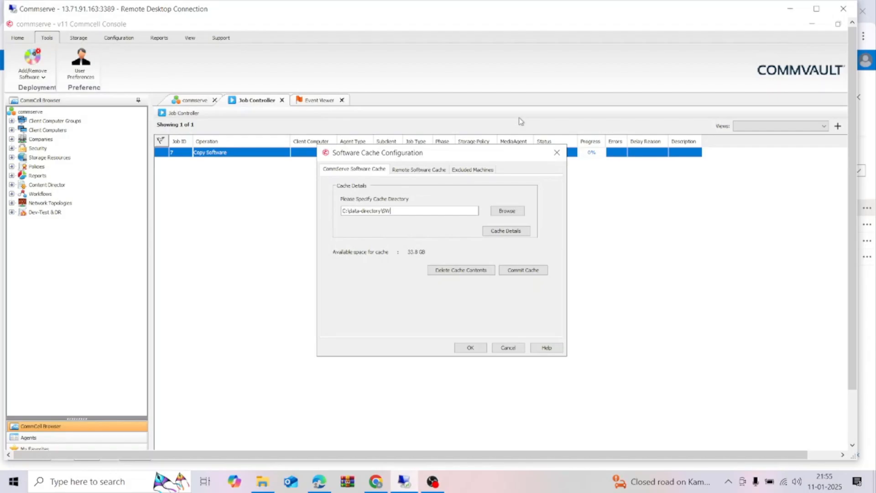
click(557, 152)
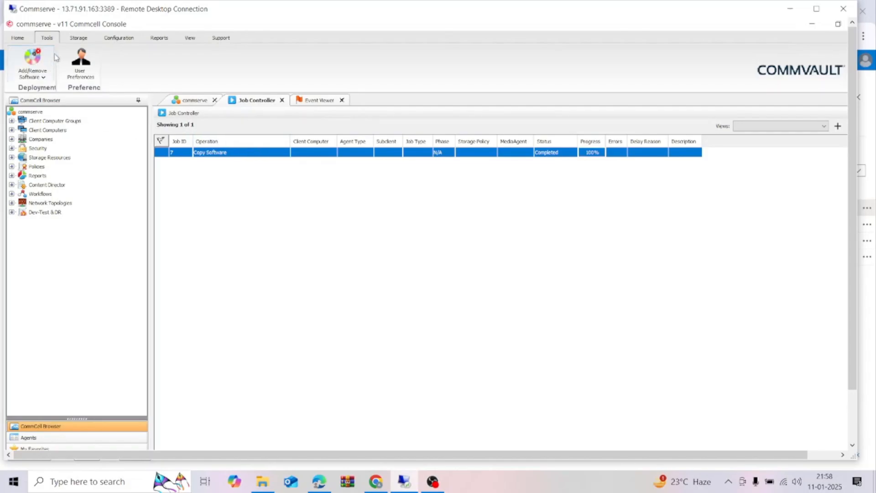
Open the cache details from the Software Cache Configuration, examine the OS package versions for feature release 11.32, and close both dialogs.
click(50, 82)
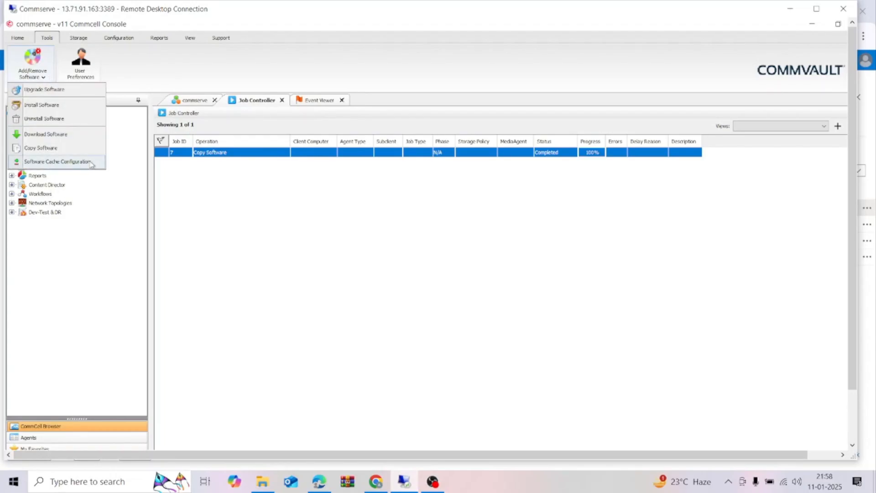
click(59, 162)
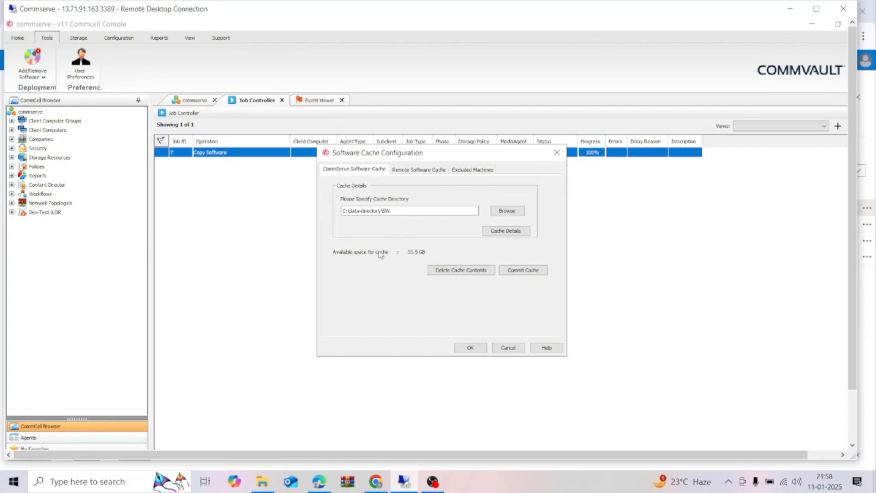
click(513, 232)
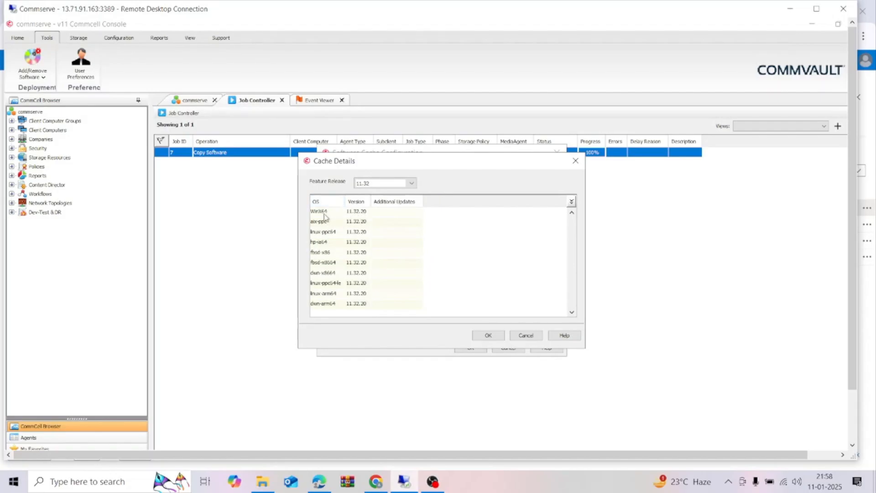
click(359, 211)
click(363, 222)
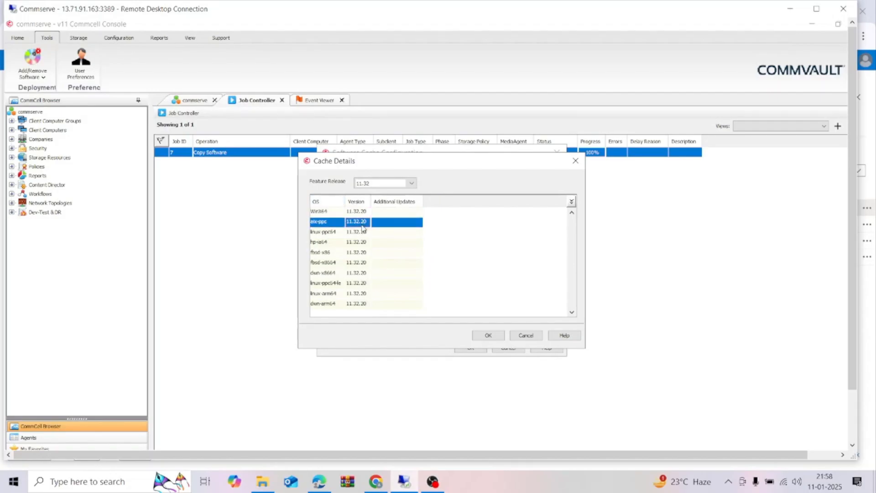
click(364, 231)
click(330, 217)
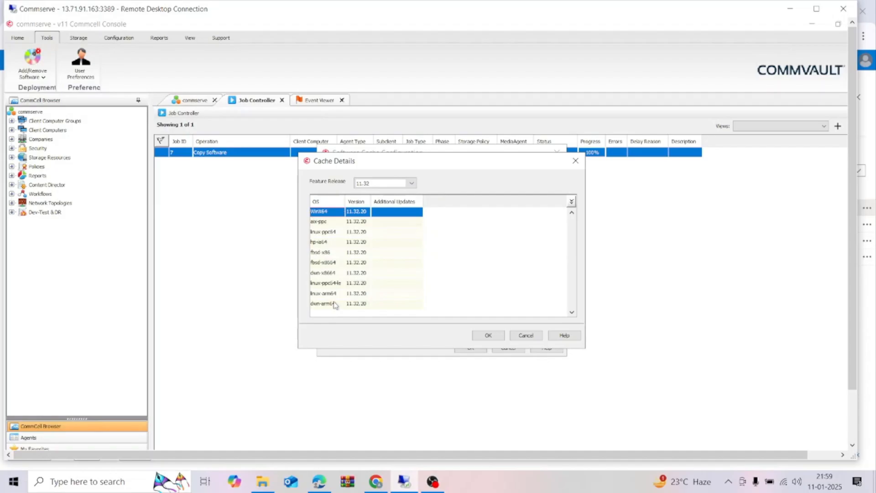
click(336, 272)
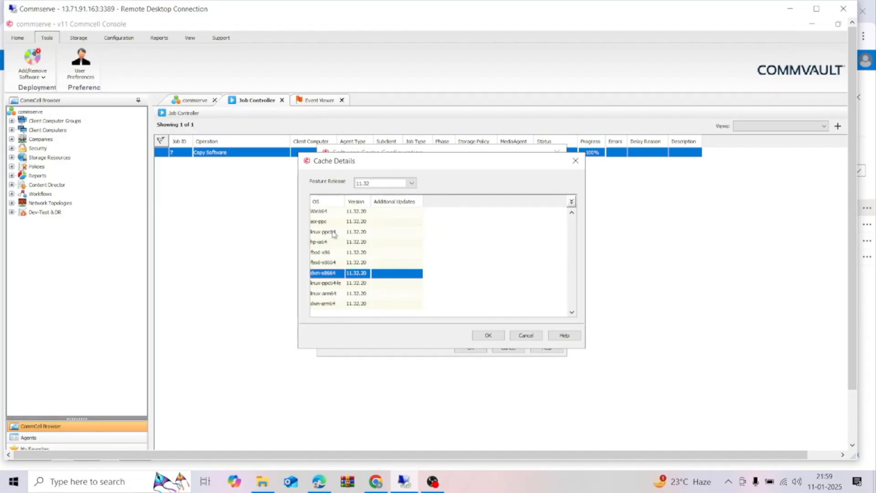
click(526, 335)
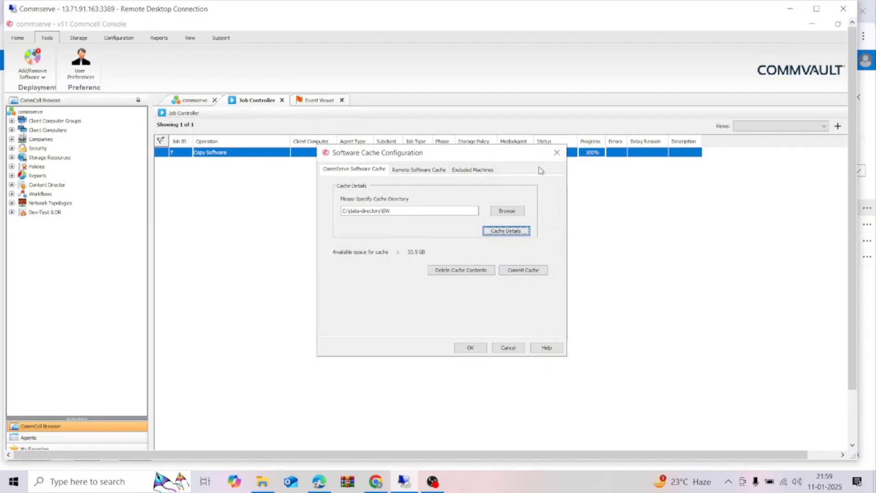
click(558, 153)
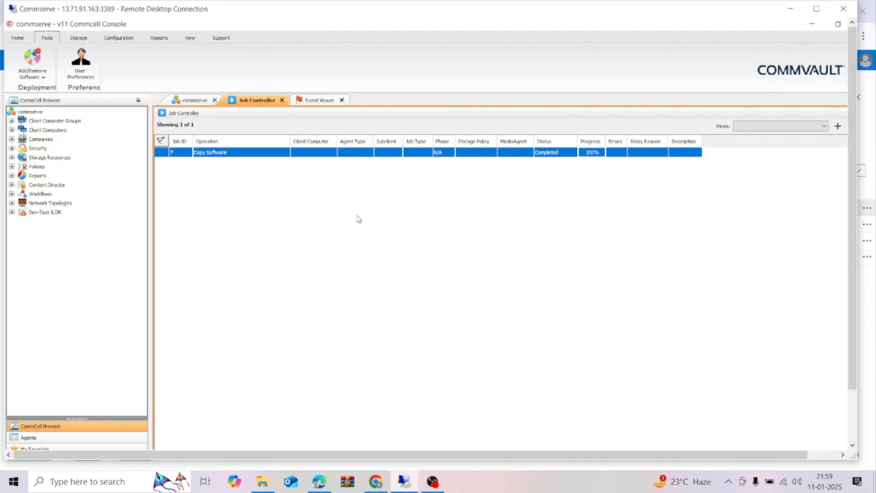
Open the Download Software options and examine the release choices for the installation media, repositioning the dialog.
click(47, 81)
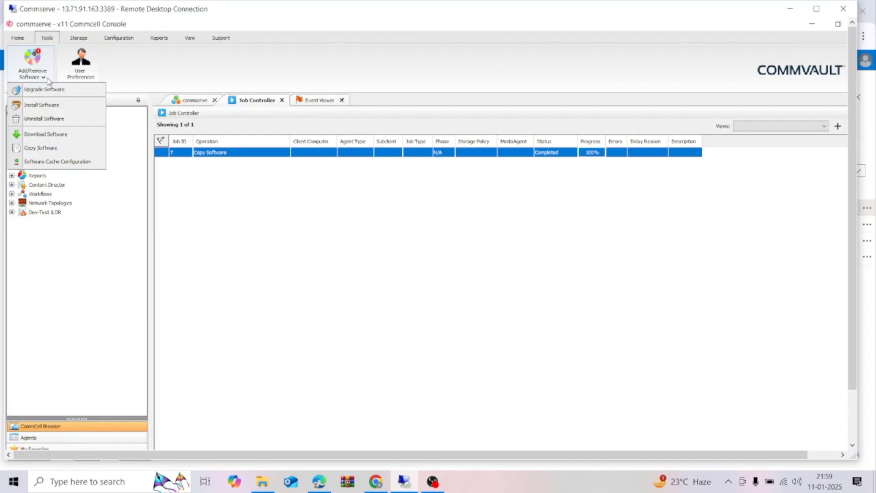
mouse_move(815, 212)
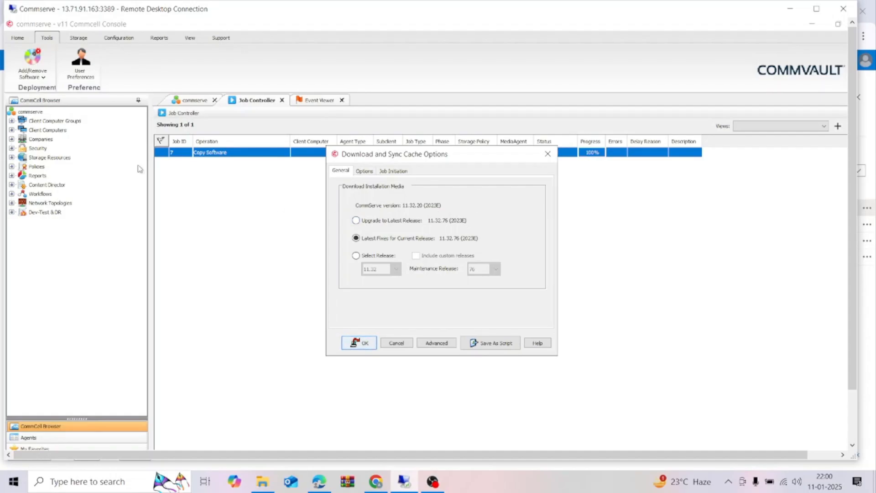
drag(496, 160, 512, 164)
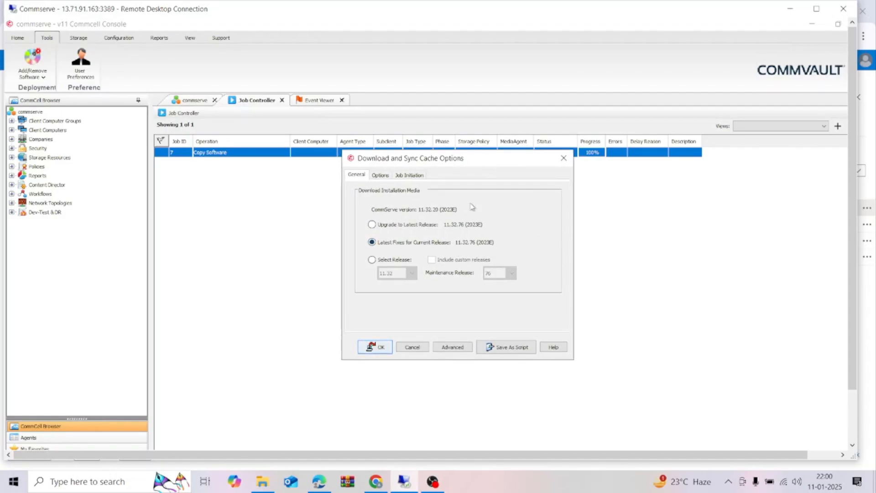
drag(474, 162, 458, 178)
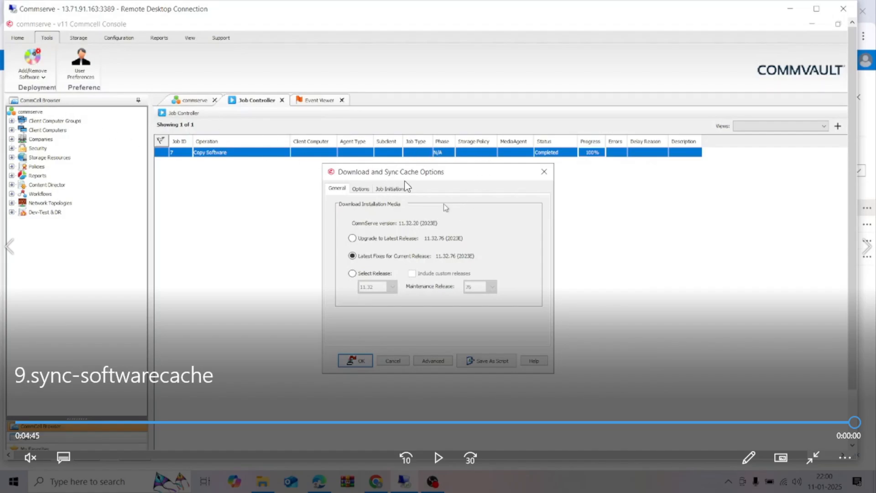
Leave full screen, close the 9.sync-softwarecache video and switch to the lesson1.pdf slides in Edge.
click(814, 452)
click(861, 13)
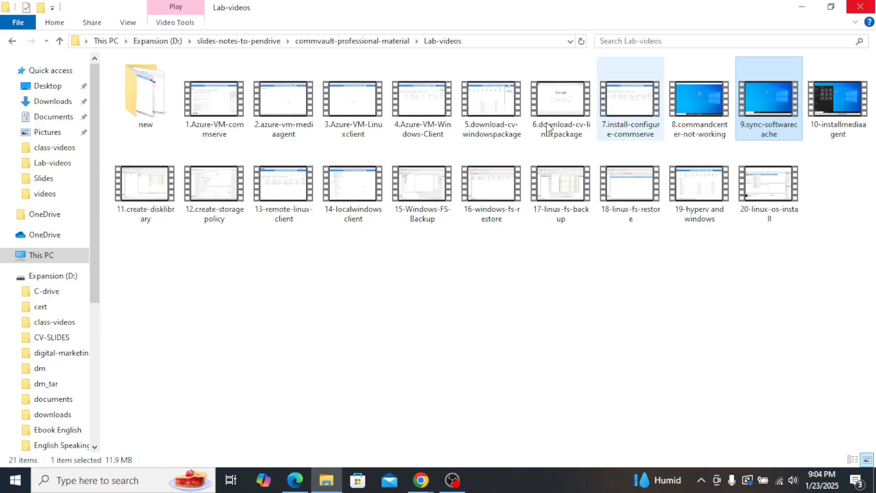
click(305, 480)
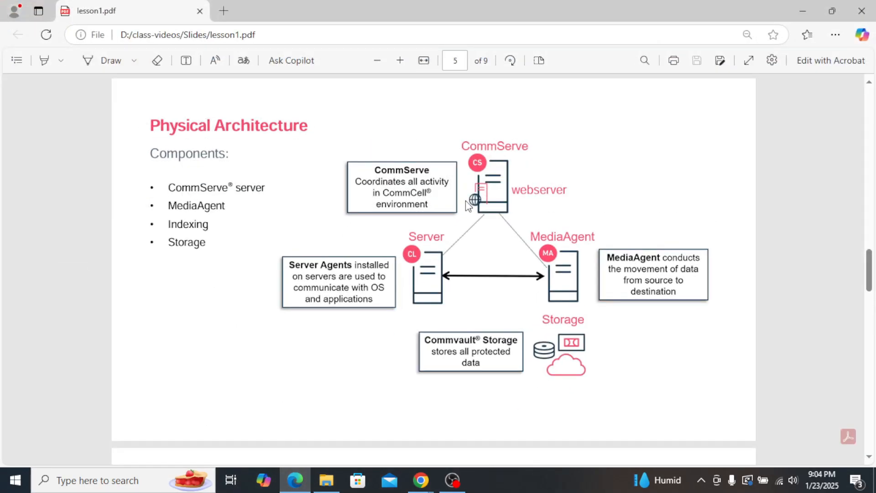
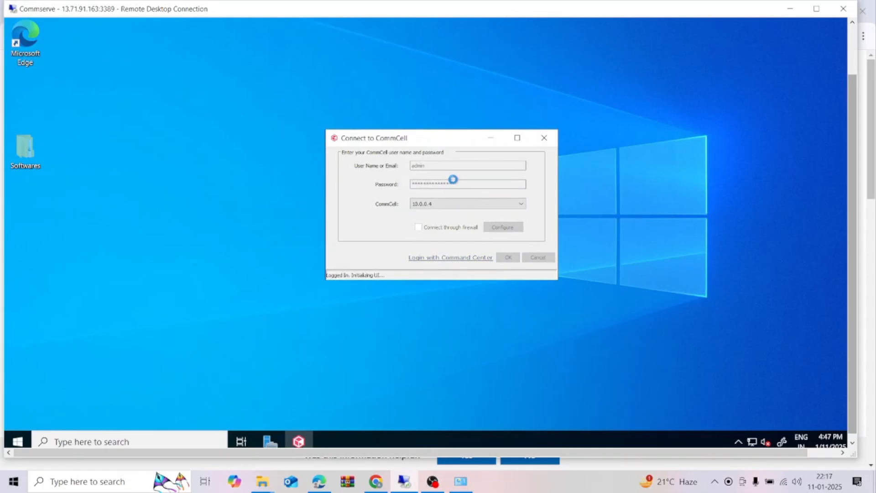
Minimize the Commserve remote session and close the AWS Resource Groups settings and AWS Resource Explorer pages in Chrome.
click(790, 10)
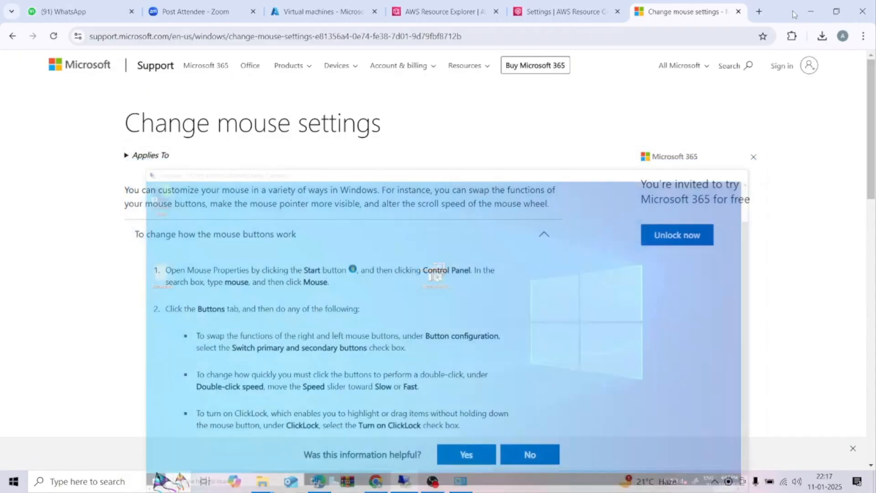
click(563, 13)
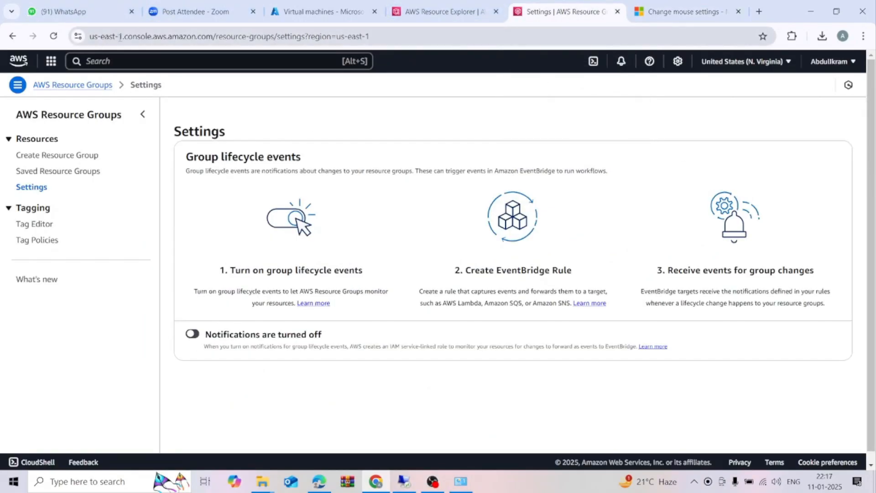
click(617, 12)
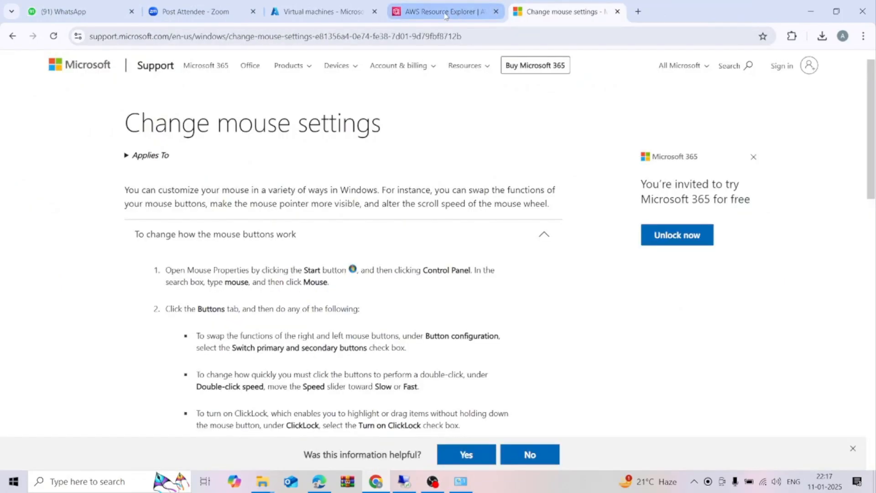
click(446, 16)
click(496, 11)
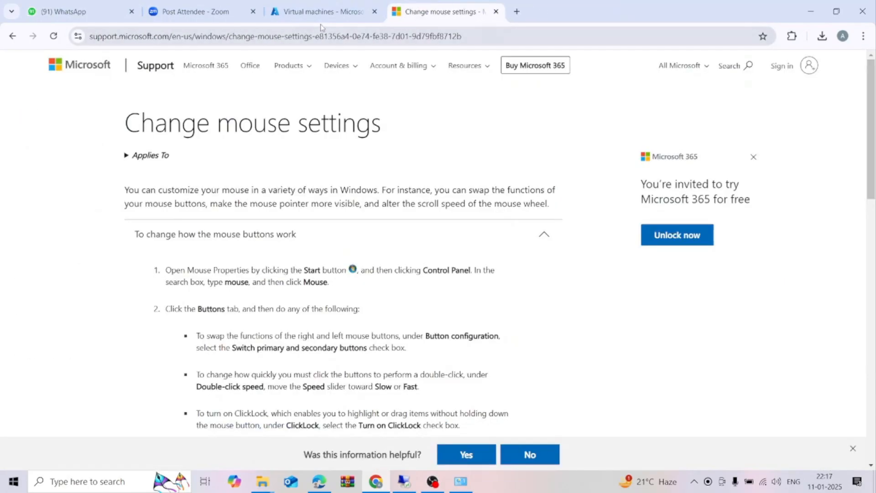
Start the mediaagent virtual machine from the reloaded Azure Virtual machines list and open its overview.
click(321, 13)
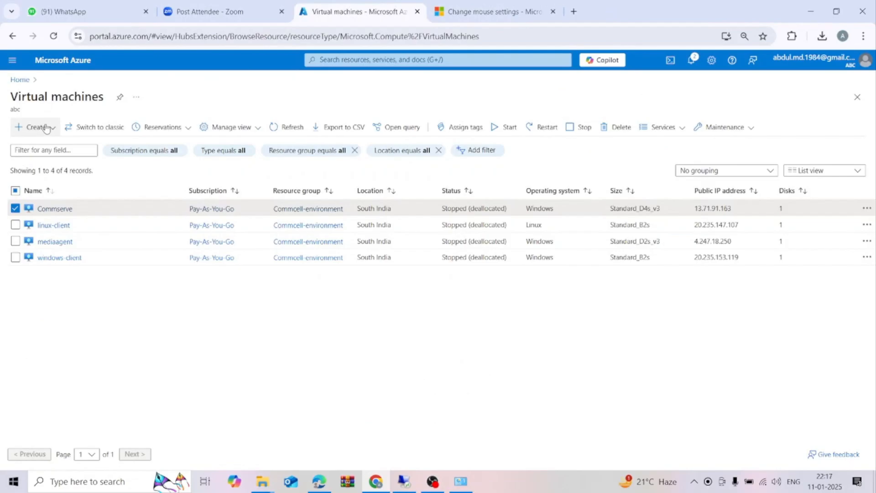
click(22, 80)
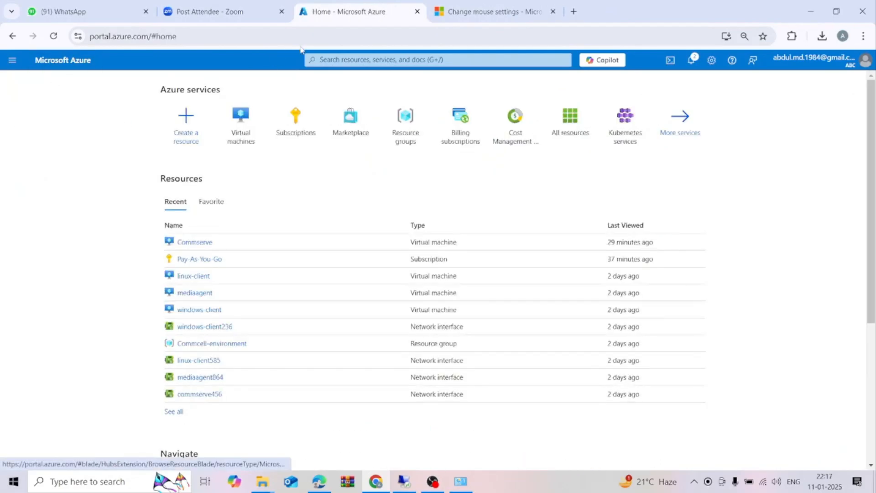
click(252, 135)
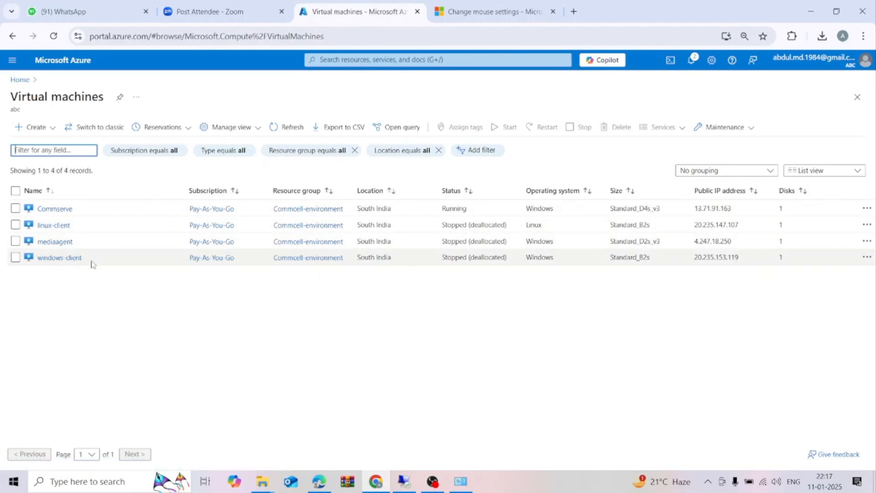
click(16, 242)
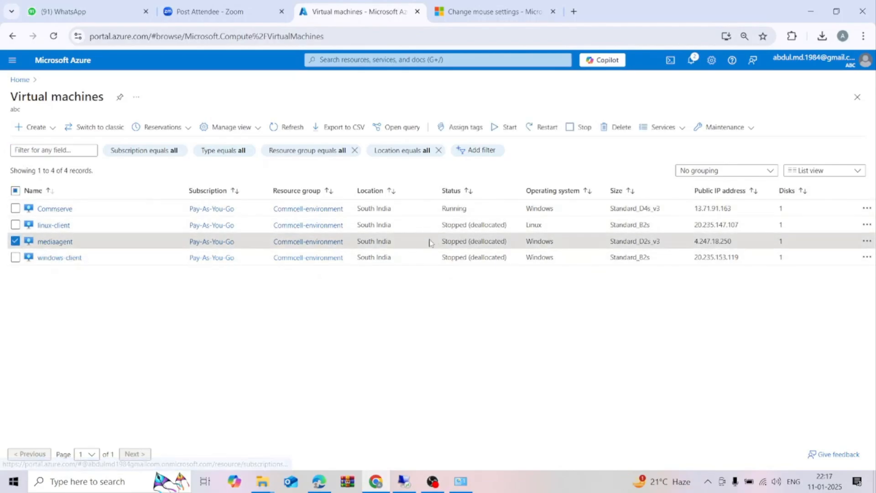
click(505, 129)
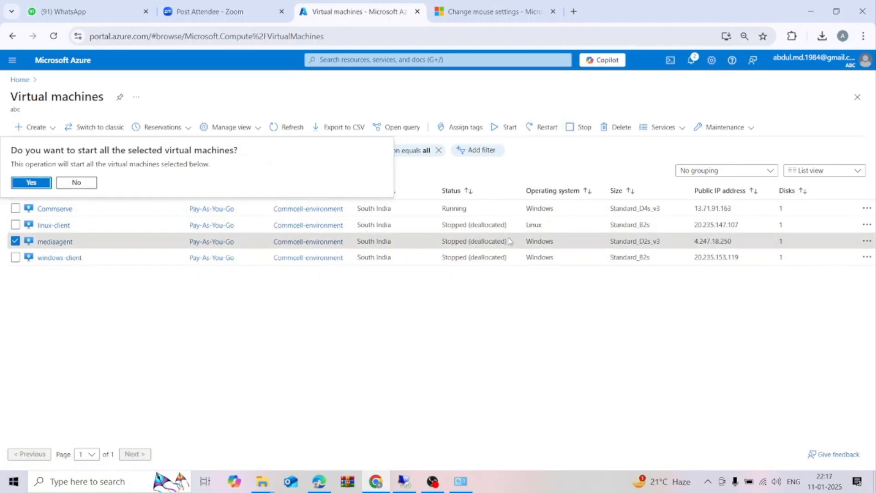
click(31, 182)
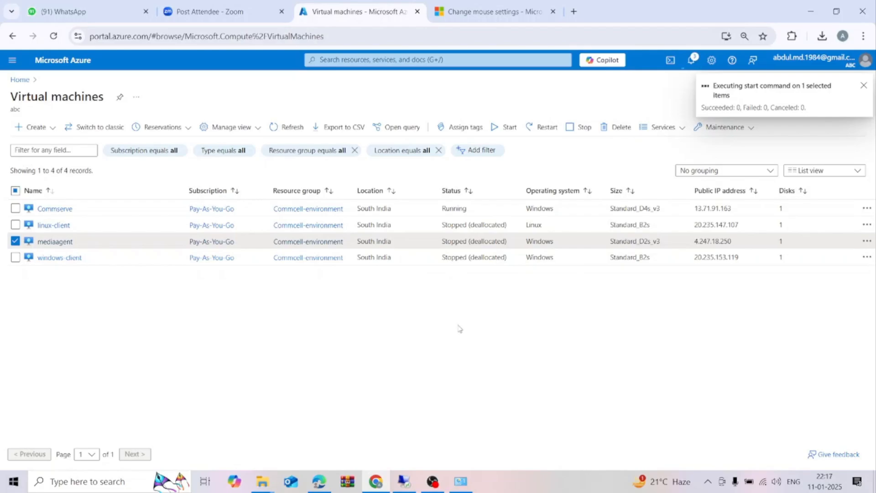
click(53, 242)
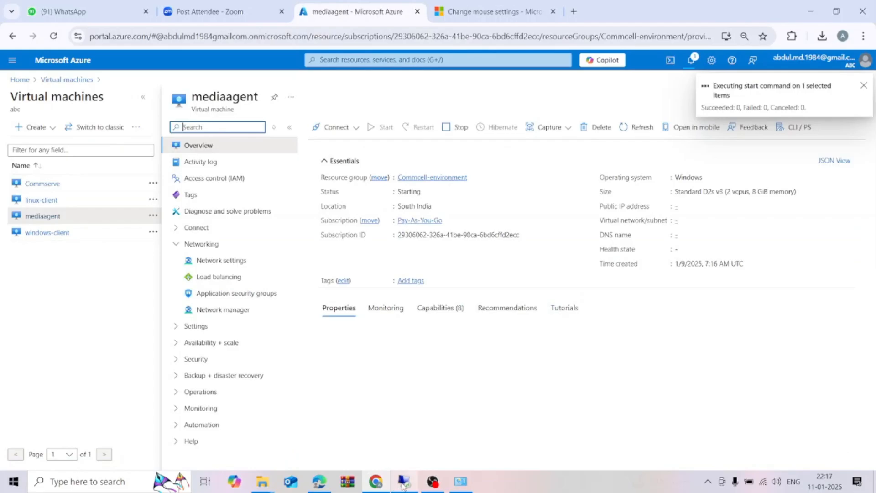
Switch back to the Commserve remote session, close the license registration dialog and make the session full screen.
click(403, 482)
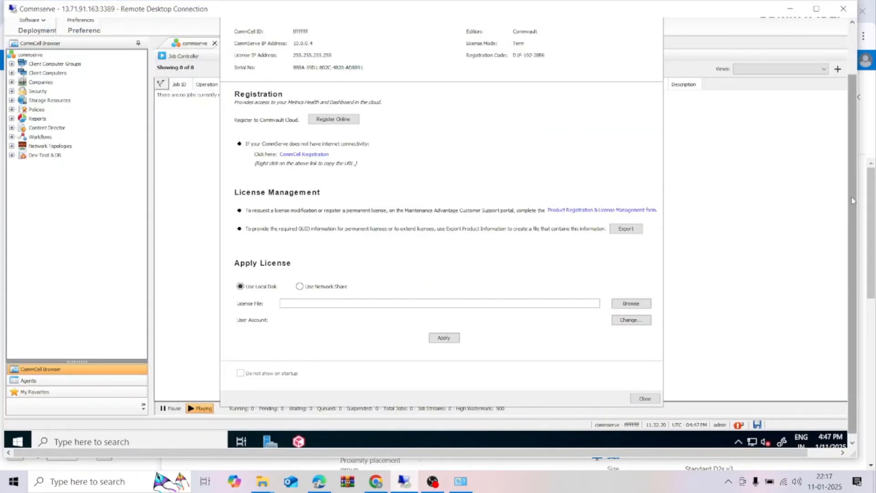
drag(852, 203, 852, 155)
click(653, 45)
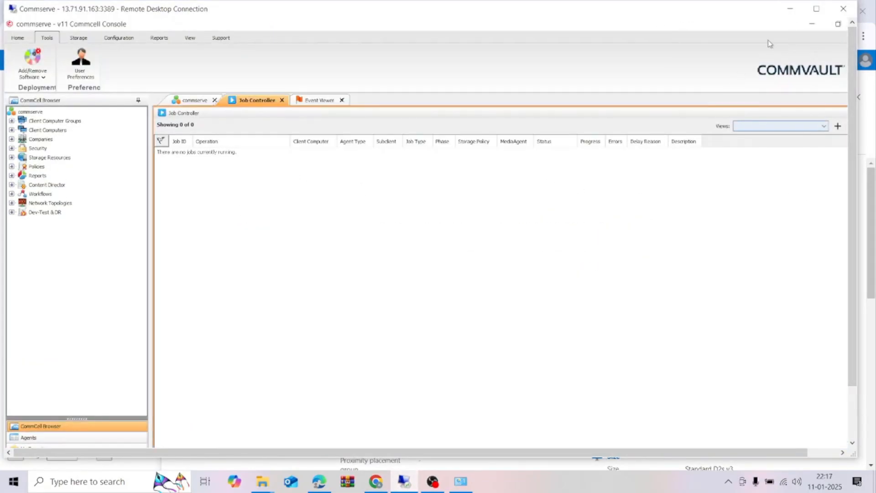
click(816, 9)
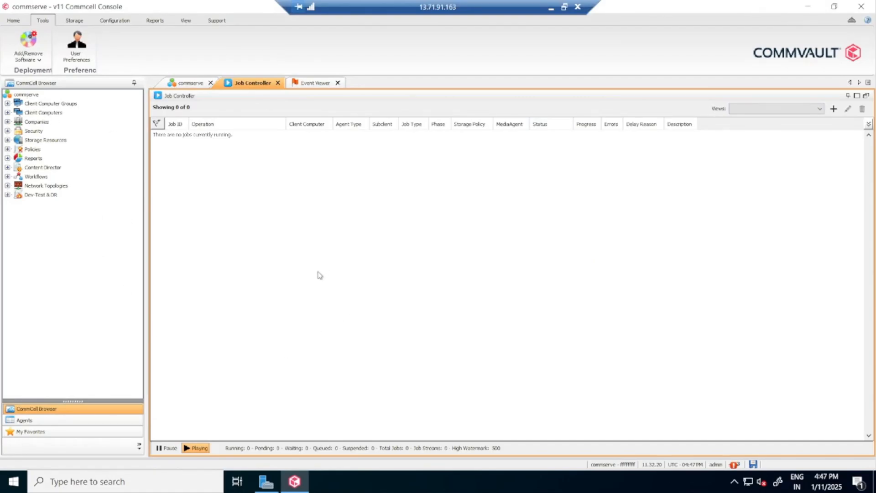
Review the Add/Remove Software options, open the Software Cache Configuration to view the cache directory and close it.
click(39, 60)
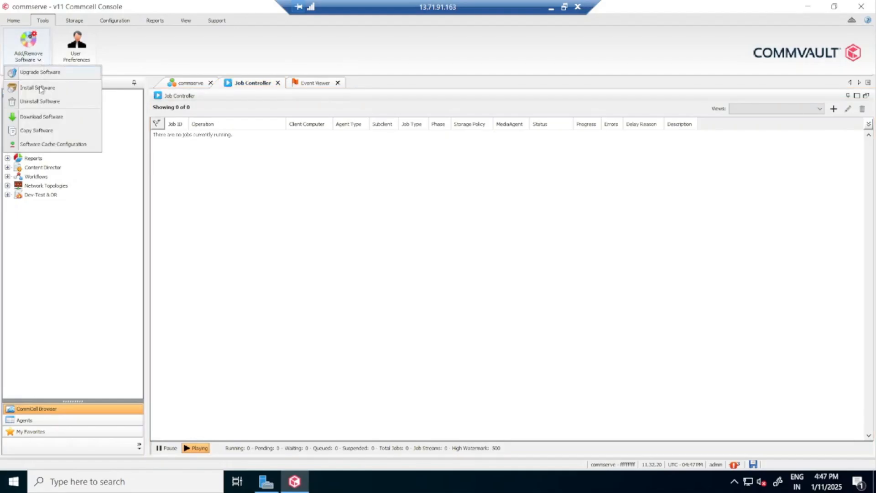
click(46, 25)
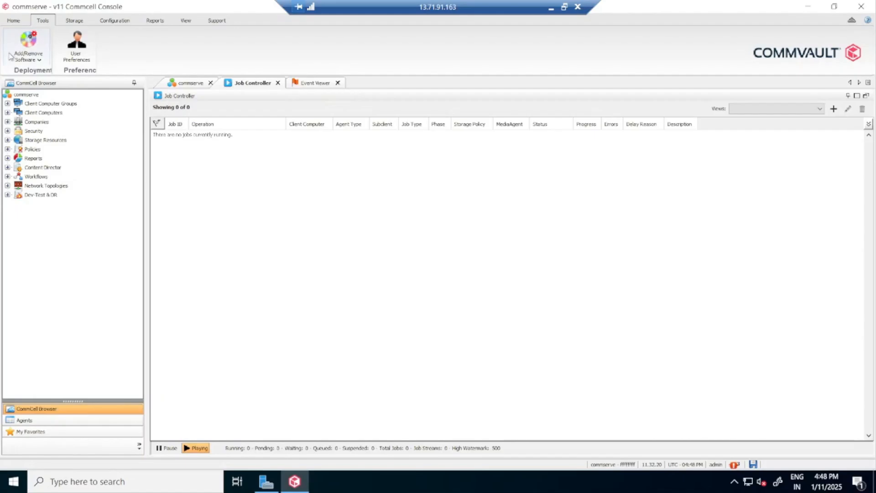
click(41, 61)
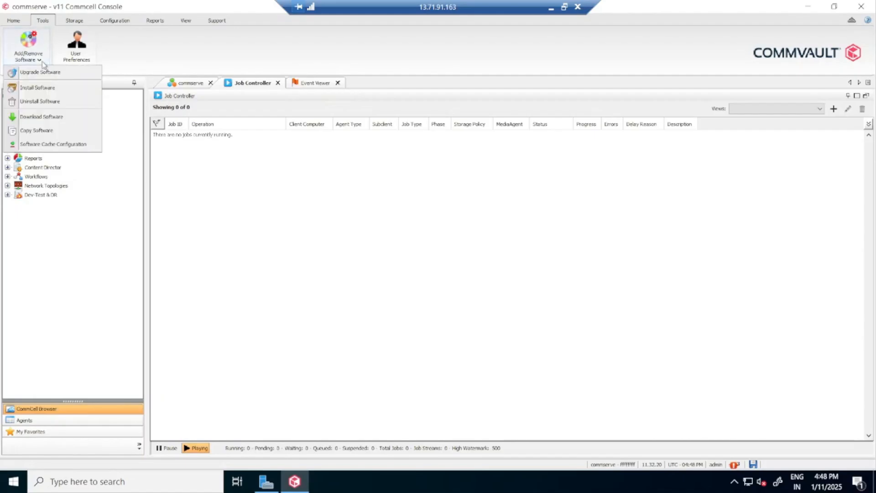
click(71, 147)
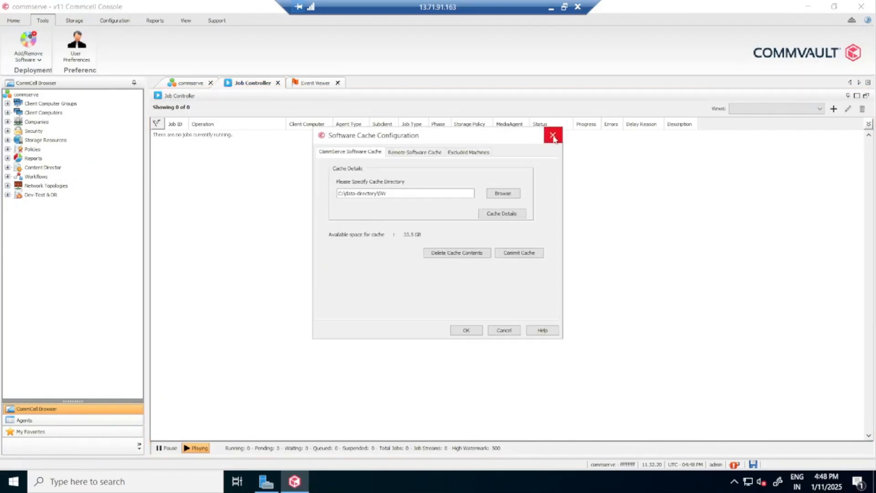
click(552, 135)
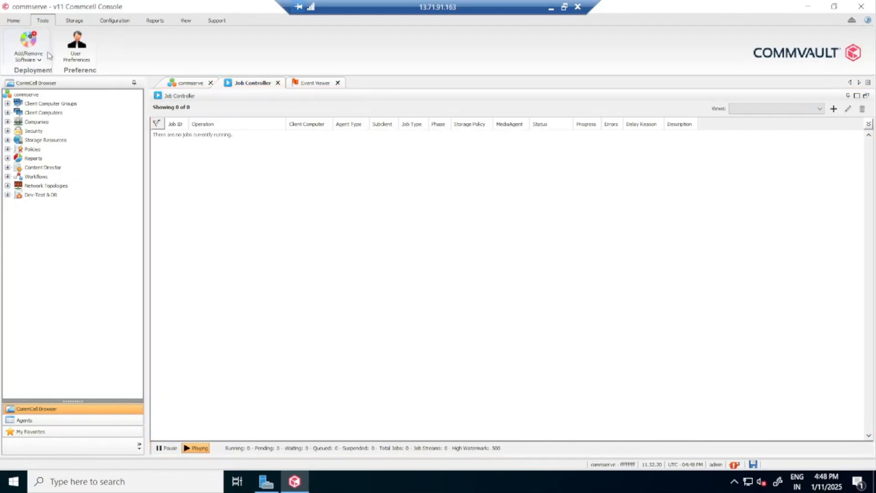
Reopen the Software Cache Configuration, examine the WinX64 entry in the cache details for feature release 11.32, and close both dialogs.
click(41, 64)
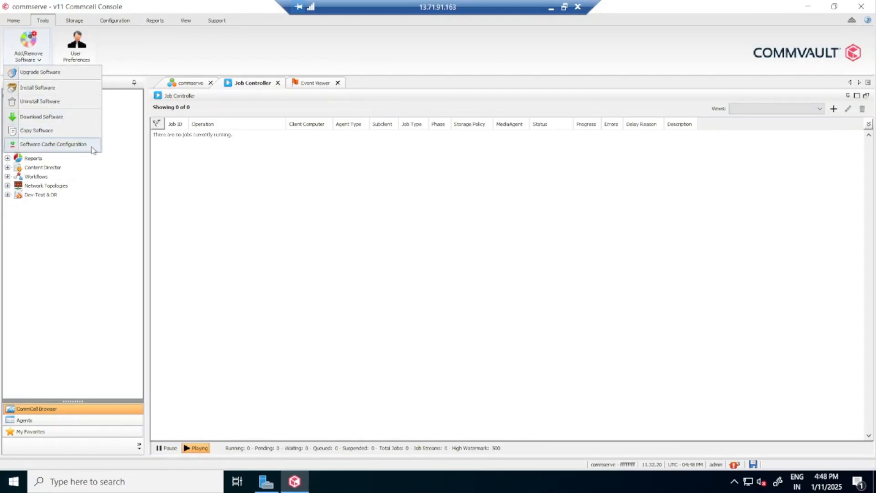
click(55, 144)
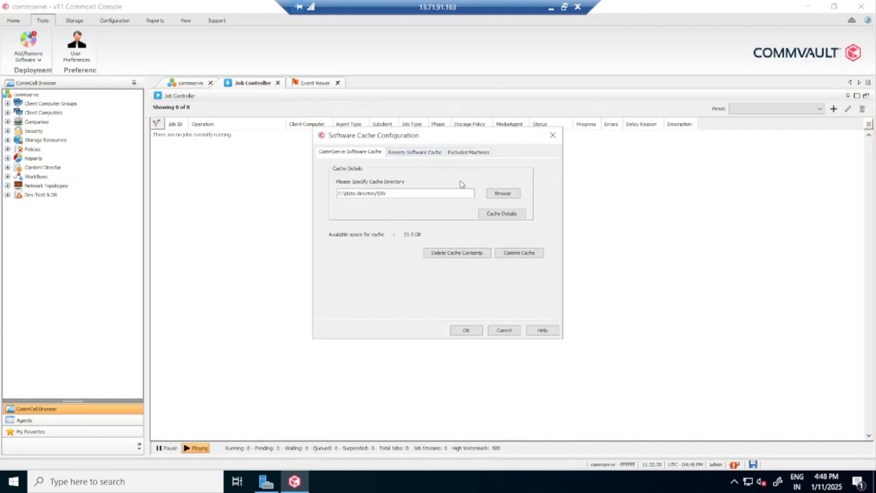
click(509, 214)
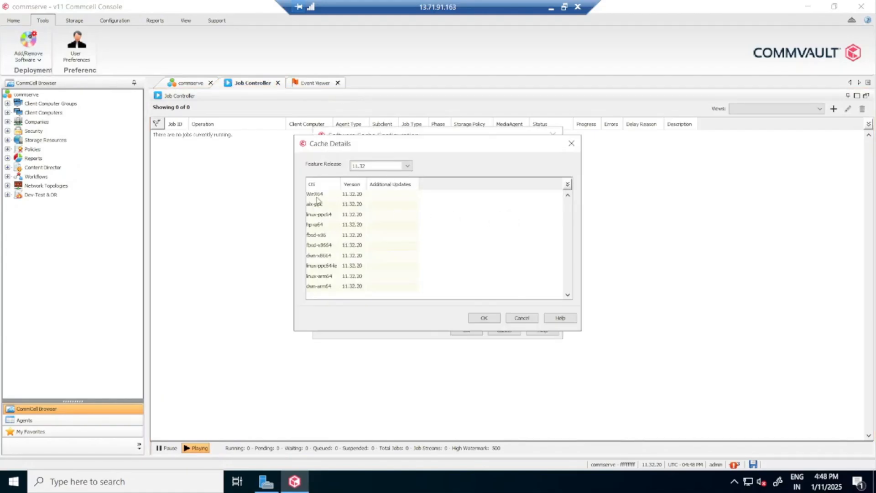
click(328, 195)
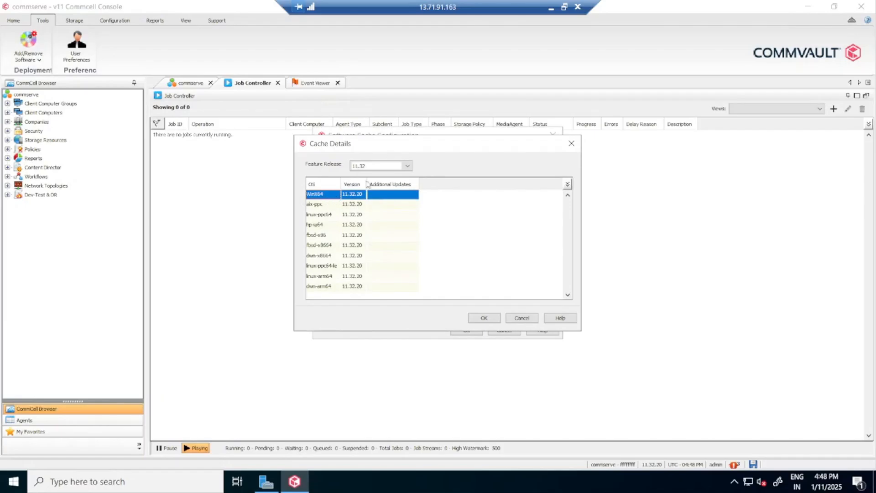
click(571, 144)
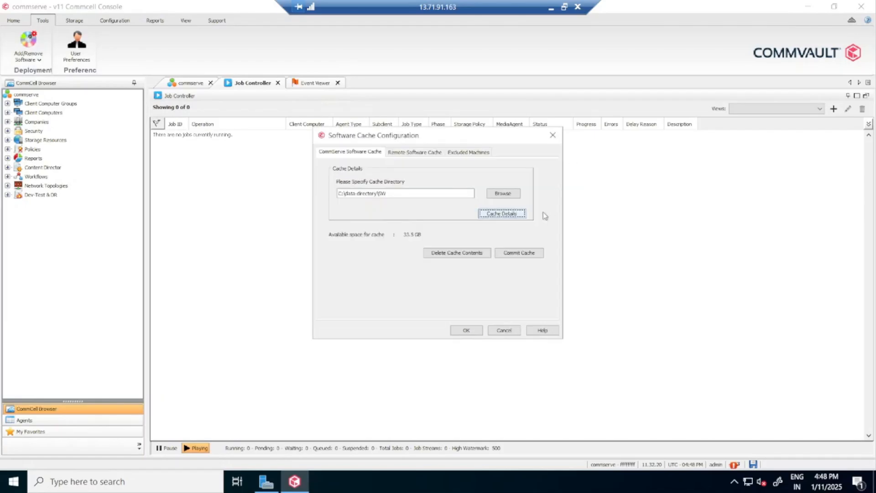
click(554, 136)
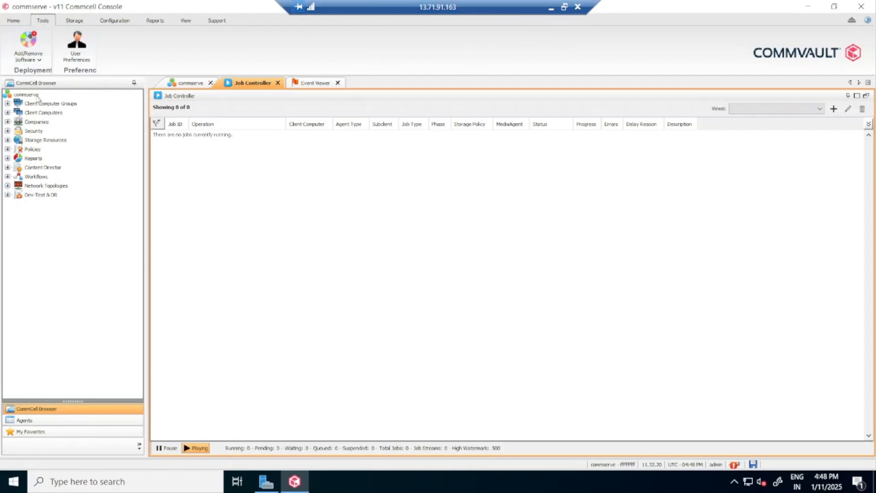
Minimize the remote session and check the mediaagent virtual machine's status and notifications in the Azure portal.
click(550, 7)
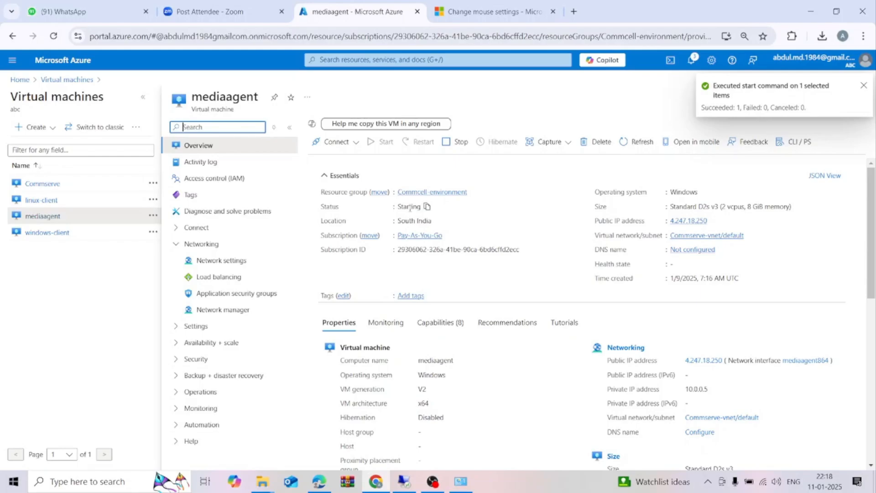
drag(397, 207, 426, 209)
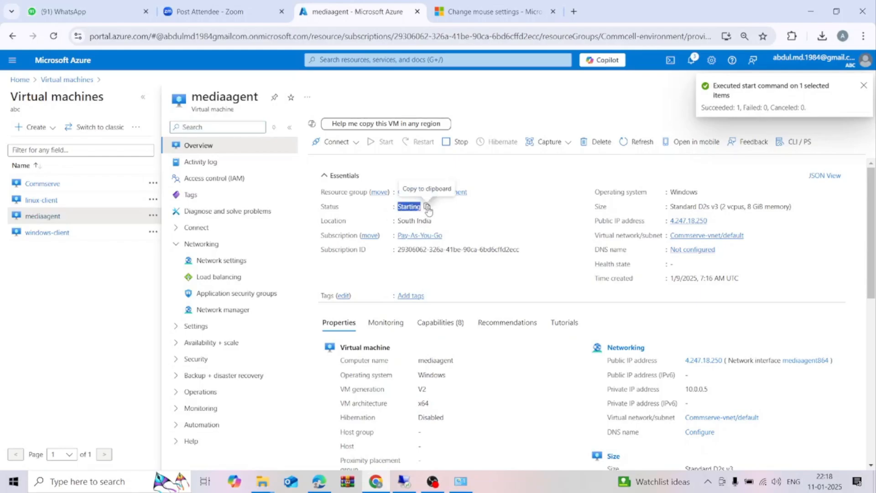
click(389, 229)
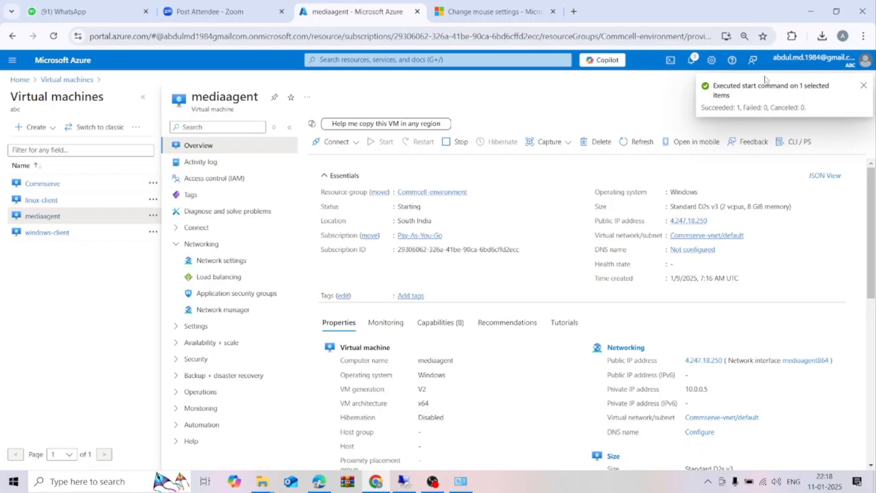
click(691, 59)
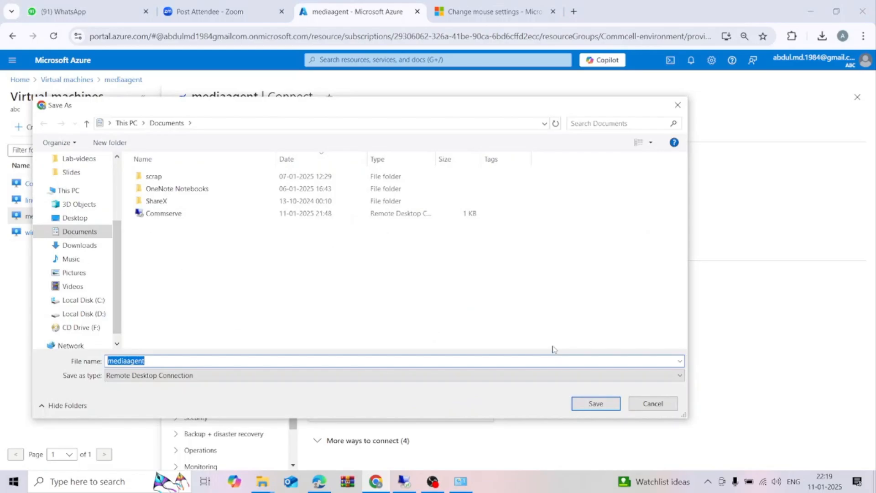
Save the mediaagent RDP file in Documents, connect with it, enter the account password and accept the certificate warning.
click(593, 403)
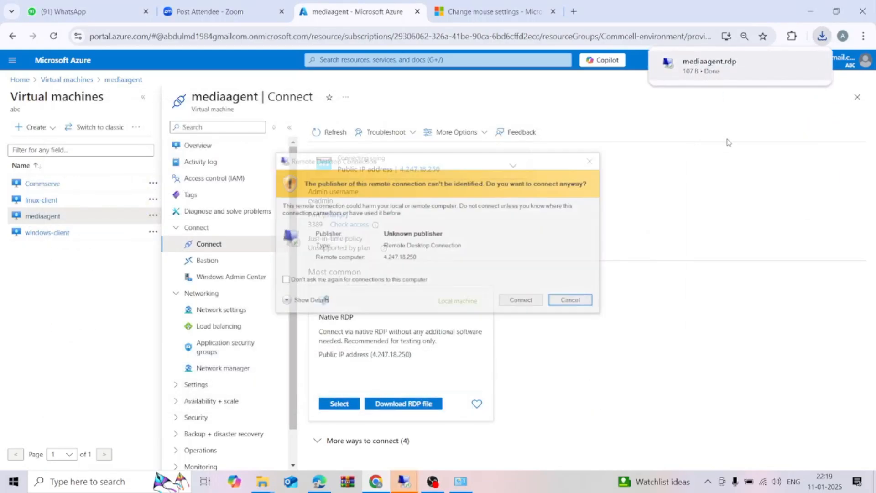
click(531, 301)
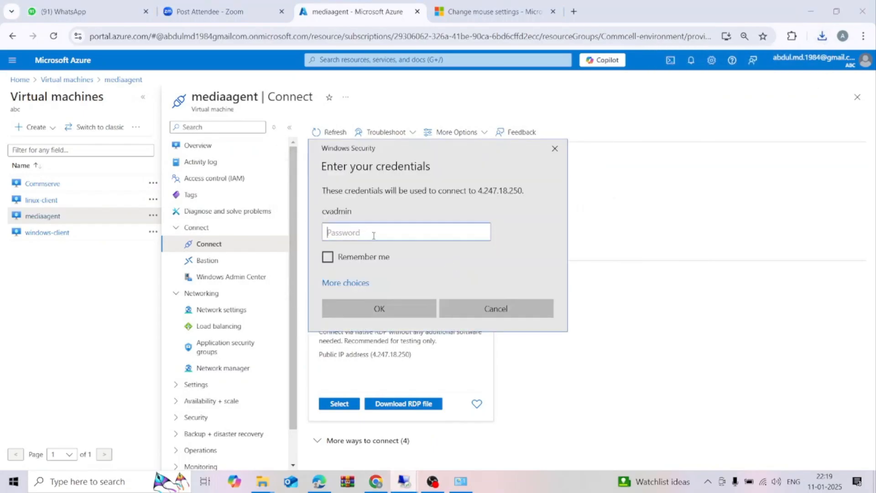
text(a)
key(Return)
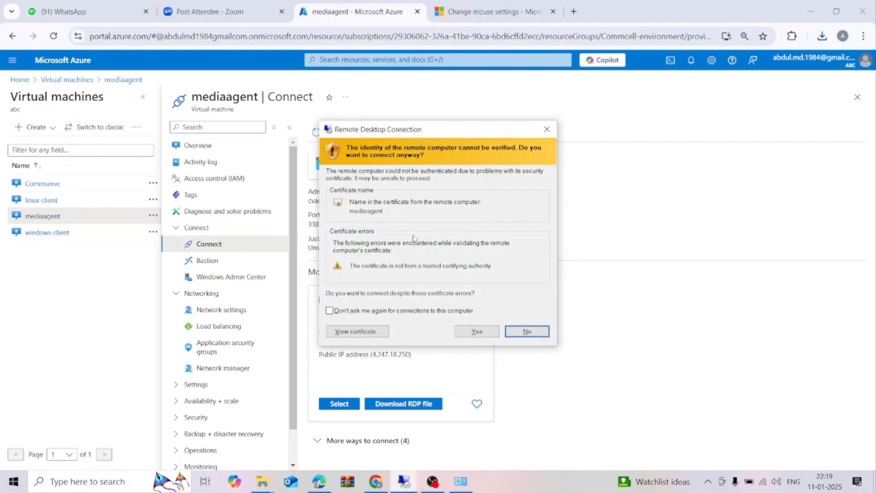
click(477, 331)
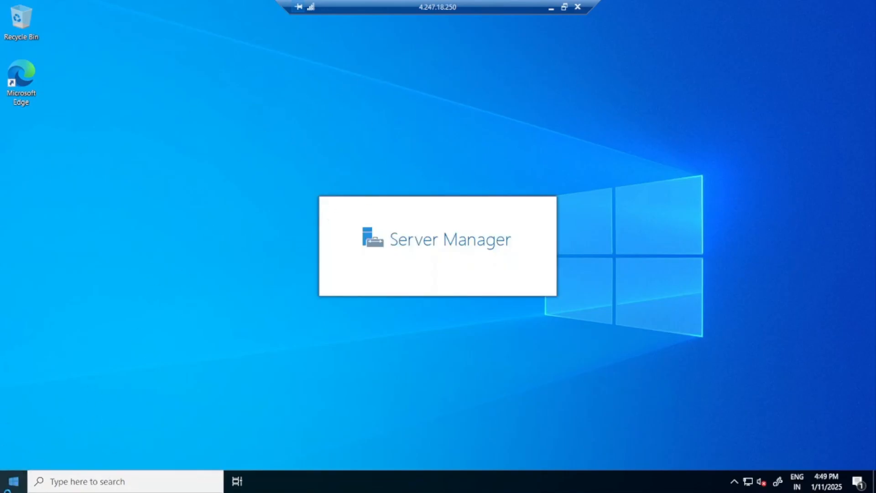
Review the installed programs in Programs and Features on the mediaagent machine, minimize that window and dismiss the Server Manager notice.
click(14, 482)
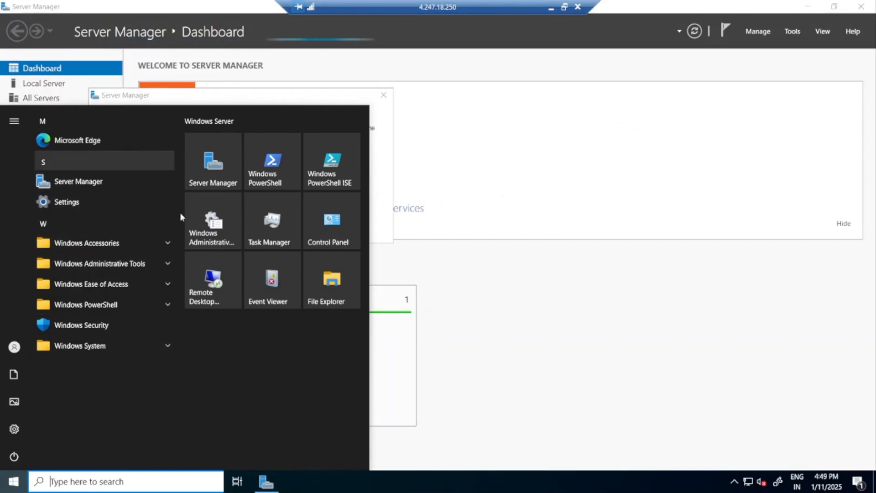
click(105, 481)
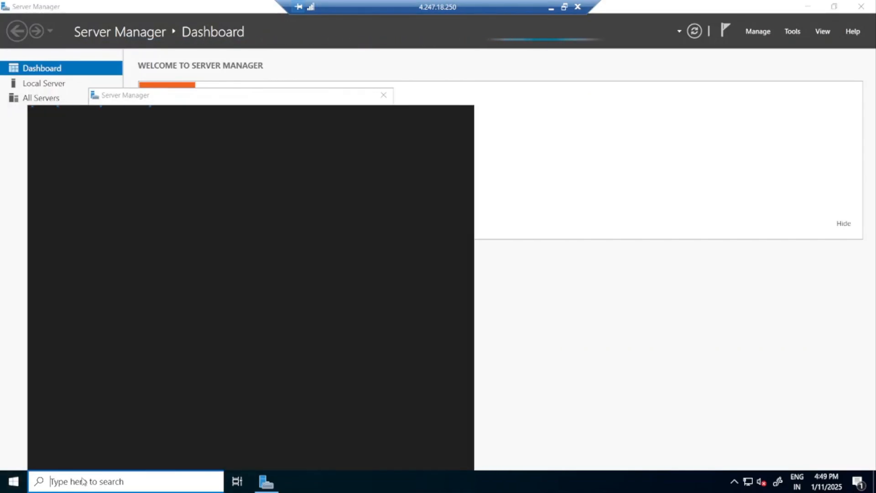
text(controlp)
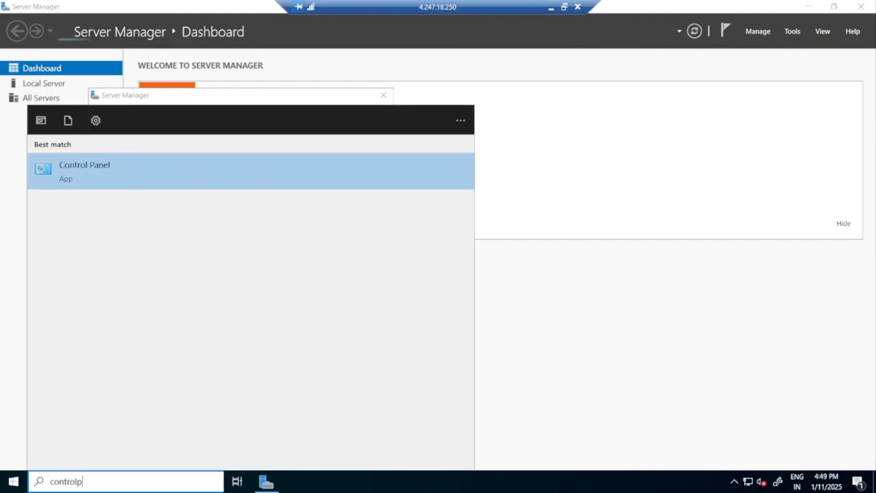
click(104, 177)
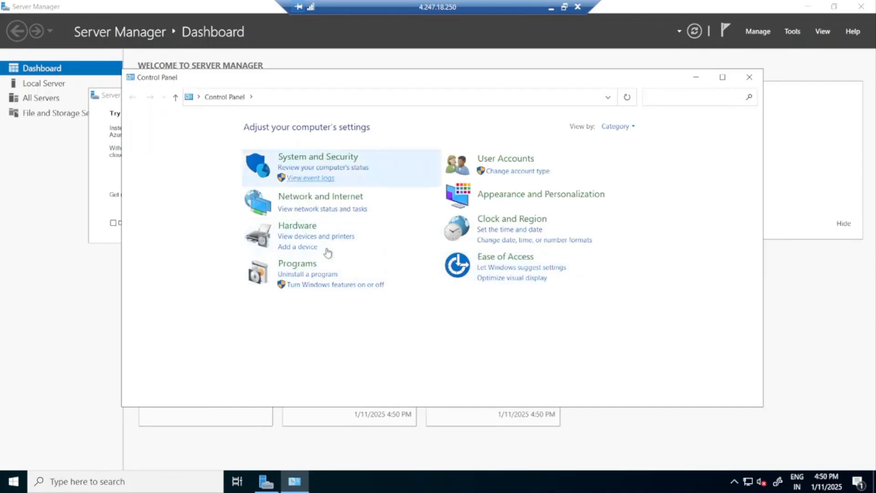
click(296, 266)
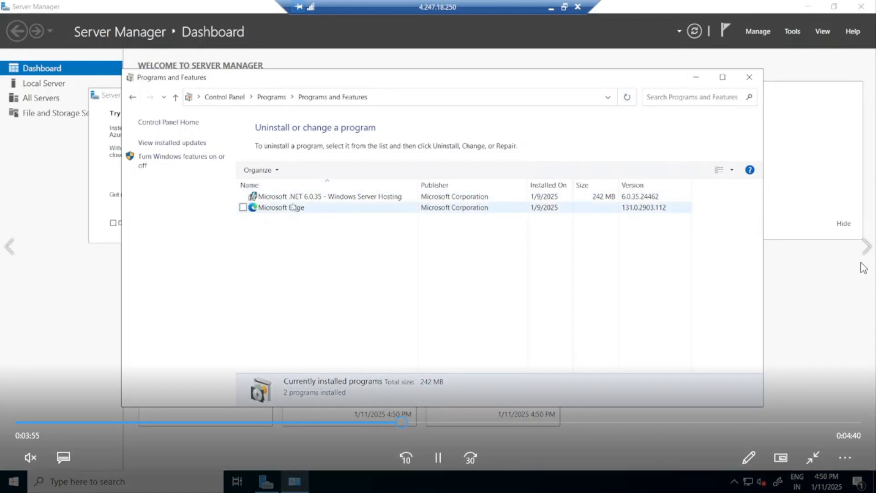
click(694, 77)
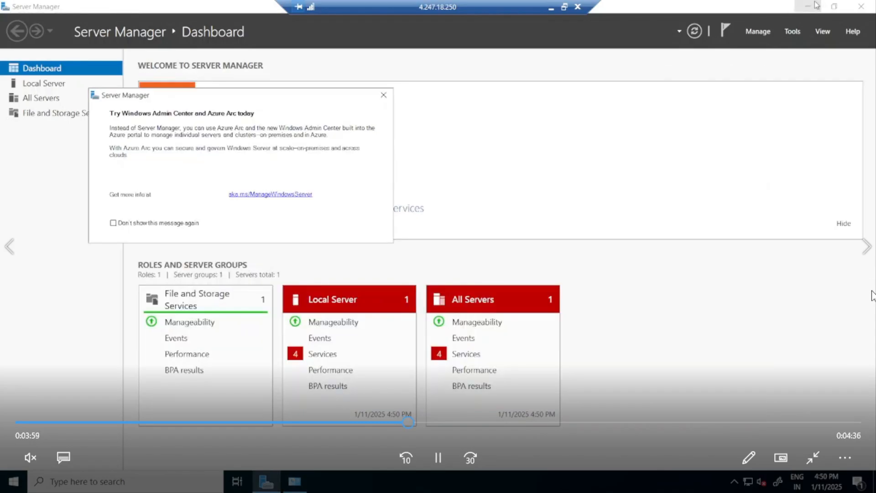
click(384, 95)
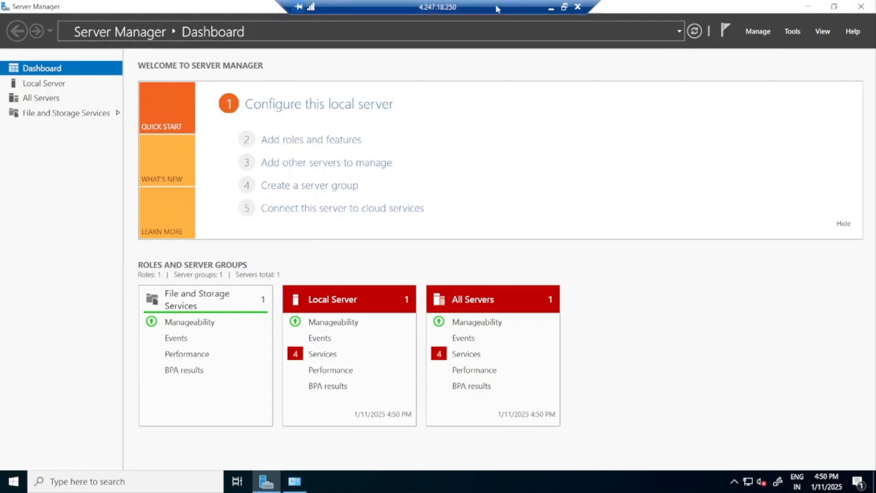
Run ipconfig in Command Prompt on the mediaagent machine and select its IPv4 address.
right_click(375, 478)
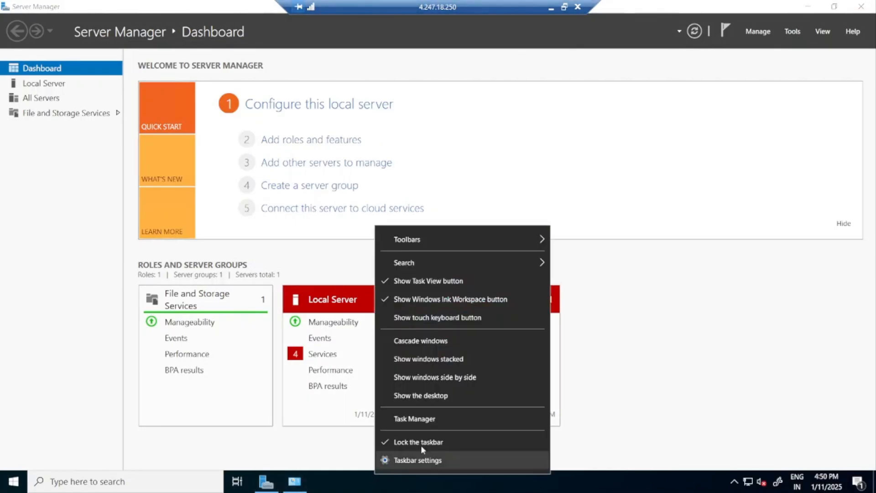
click(94, 485)
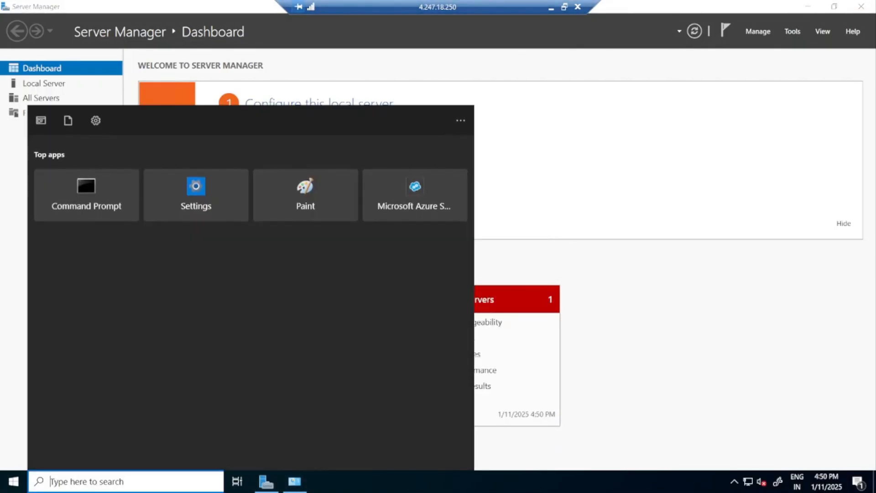
text(cmd)
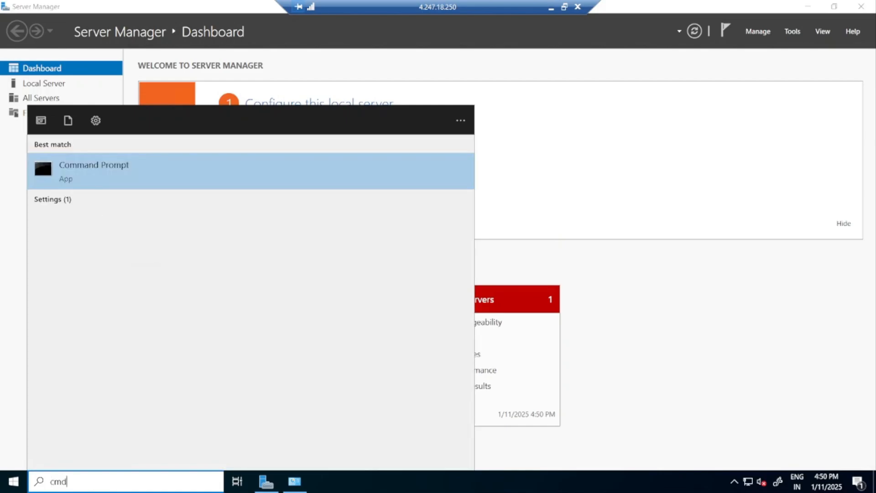
click(127, 165)
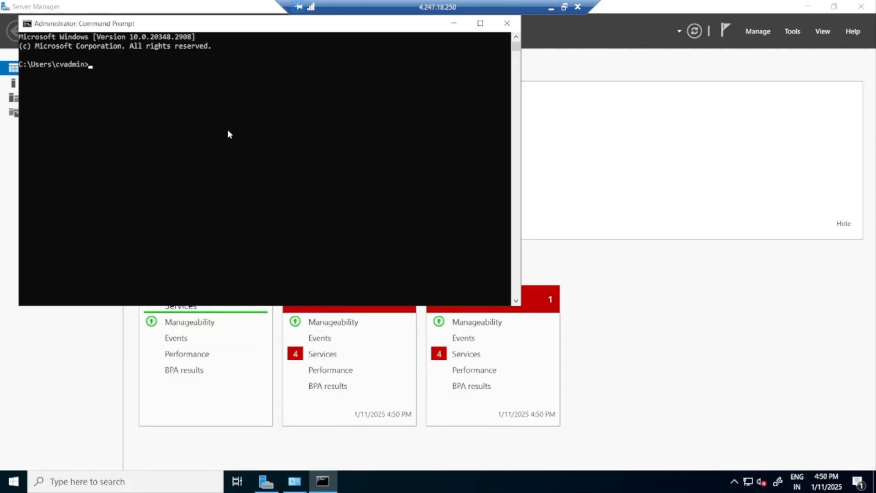
text(ipconfig)
key(Return)
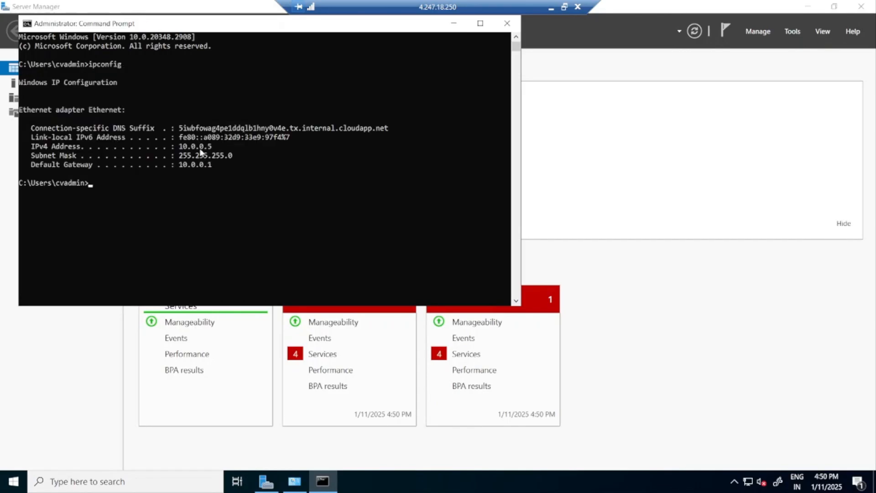
click(176, 146)
drag(186, 151, 211, 148)
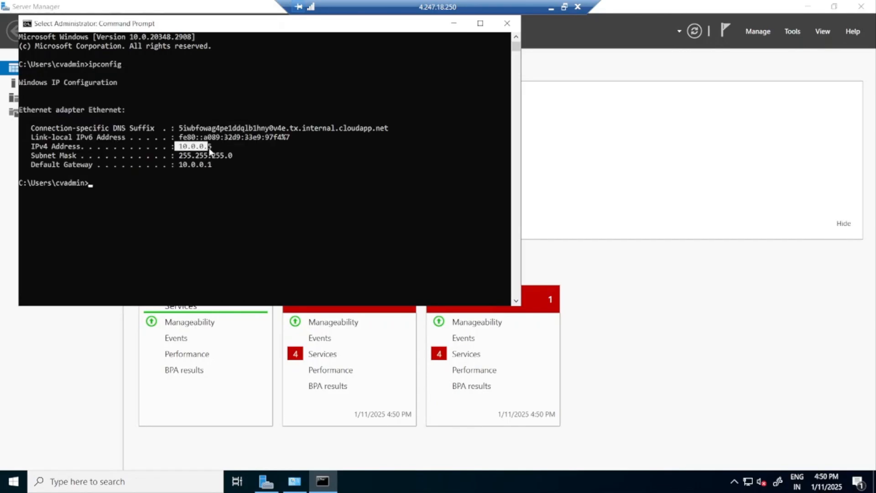
Minimize the mediaagent session and switch to the Commserve remote session with the CommCell Console, shifting its connection bar slightly.
click(551, 8)
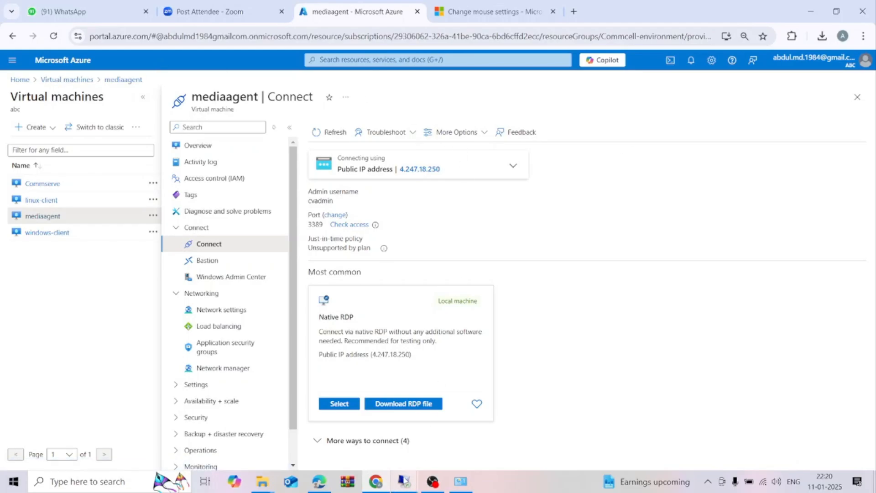
mouse_move(404, 480)
click(376, 429)
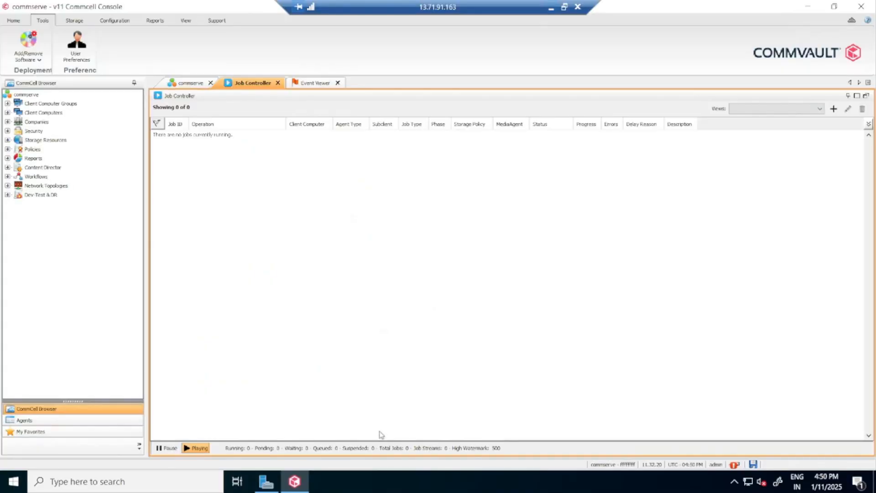
drag(407, 7, 418, 7)
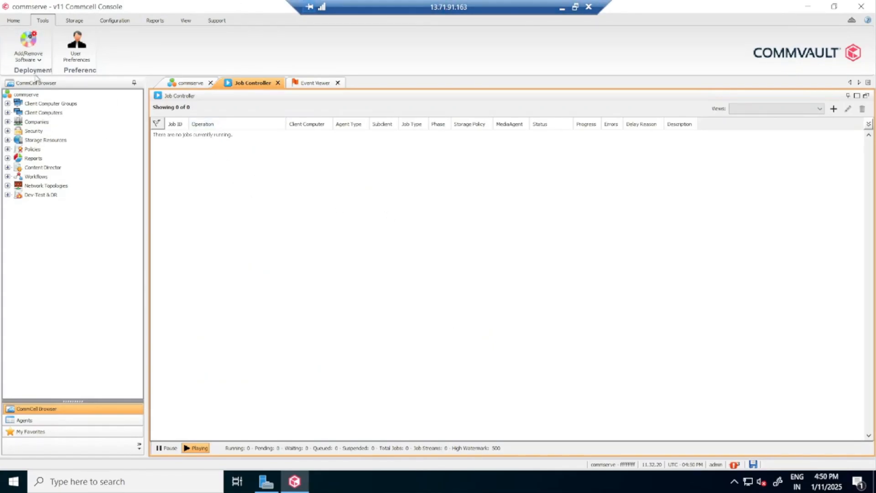
click(41, 60)
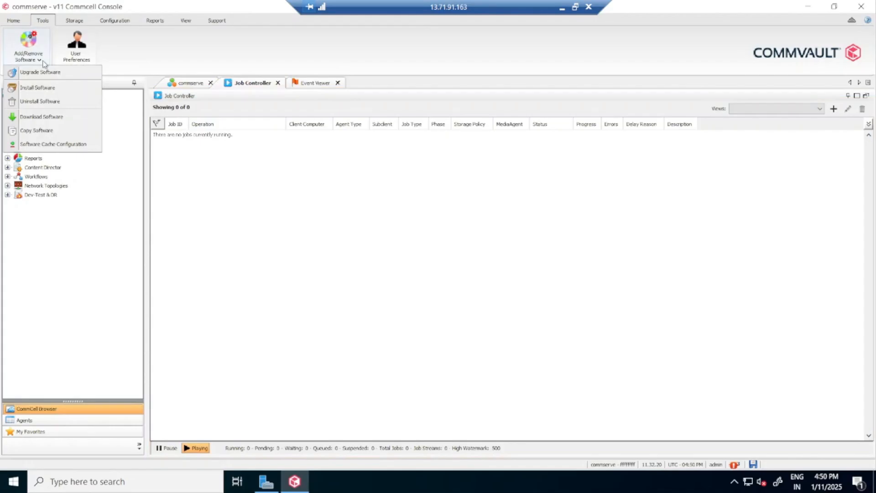
click(45, 89)
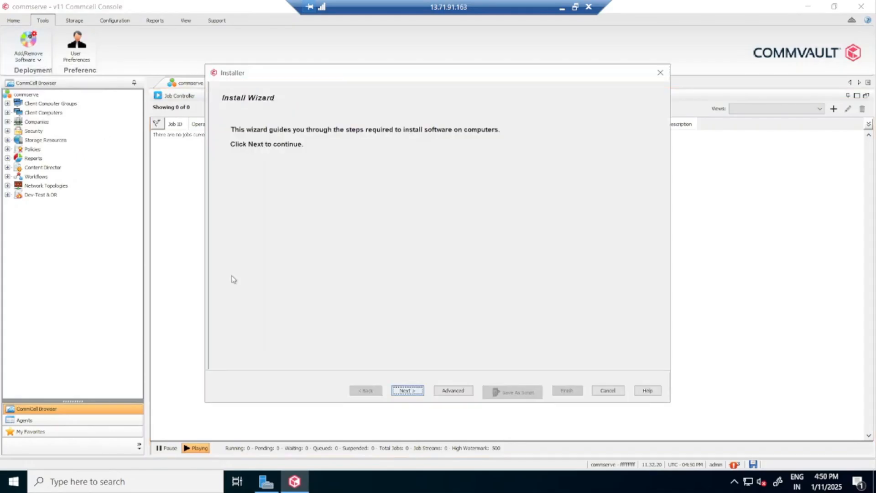
click(660, 73)
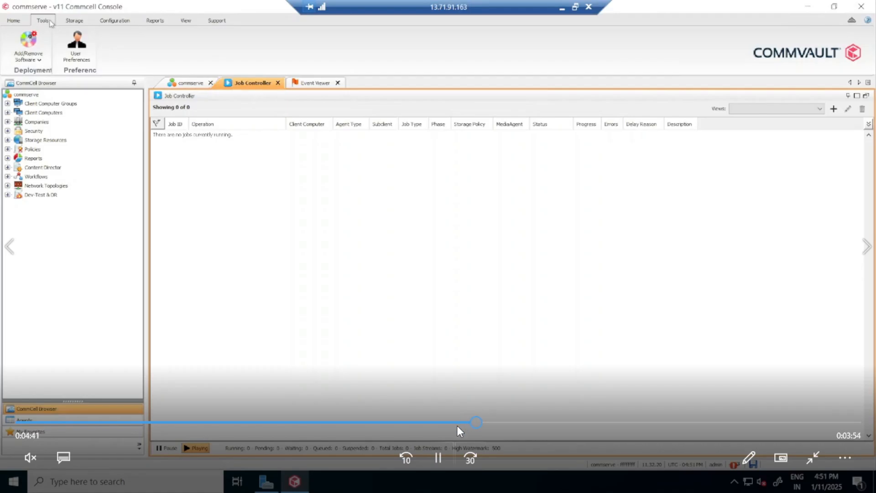
click(457, 422)
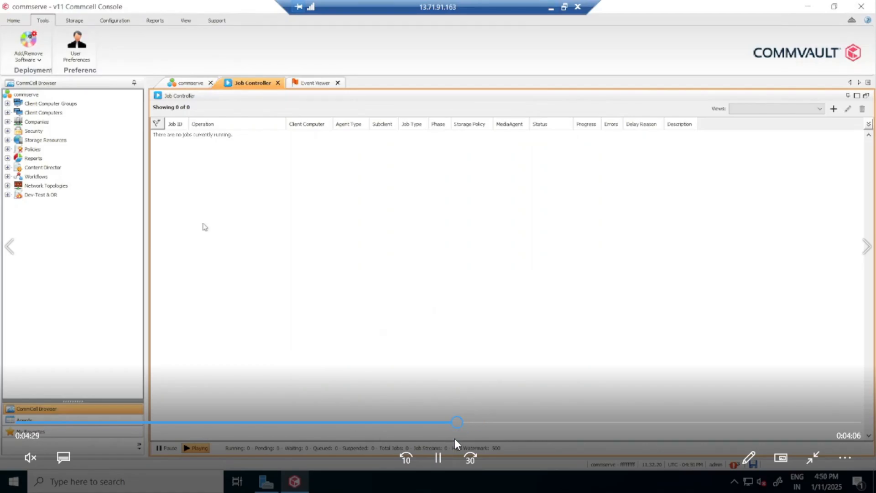
click(437, 458)
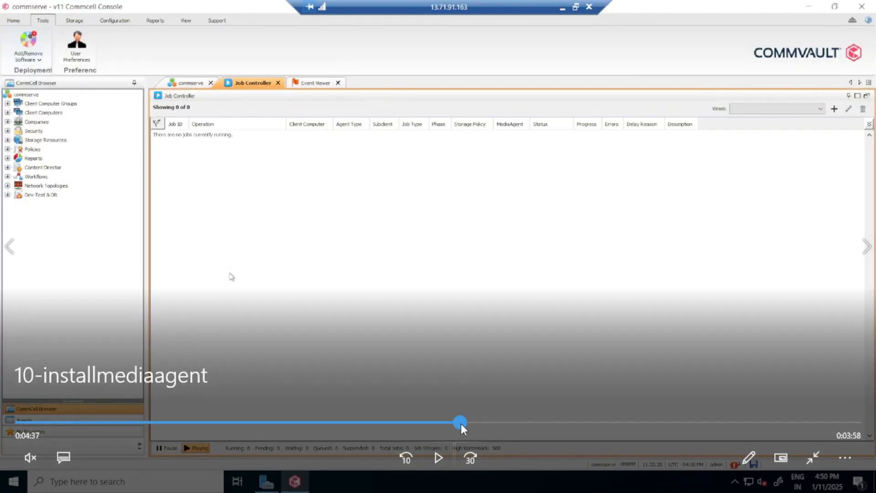
click(439, 457)
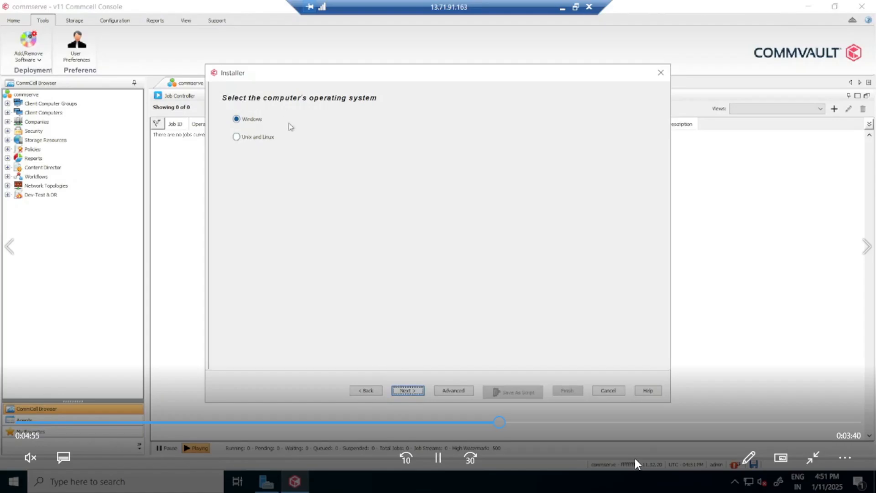
click(439, 458)
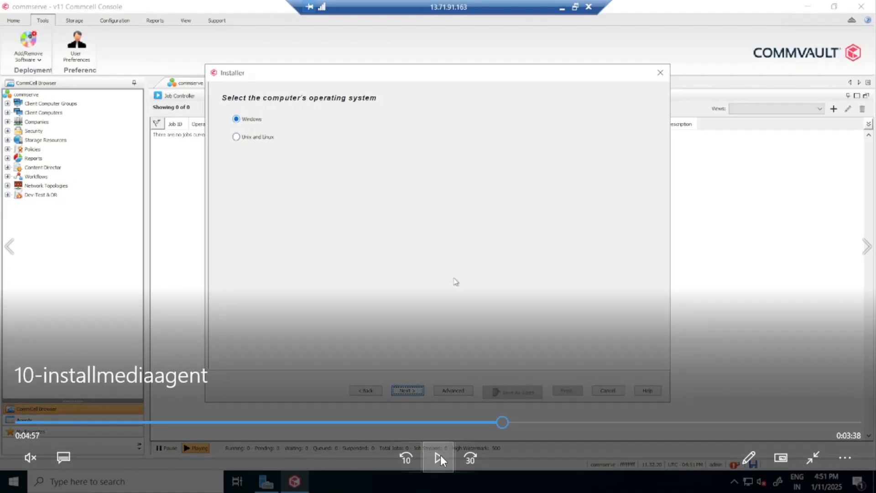
click(439, 458)
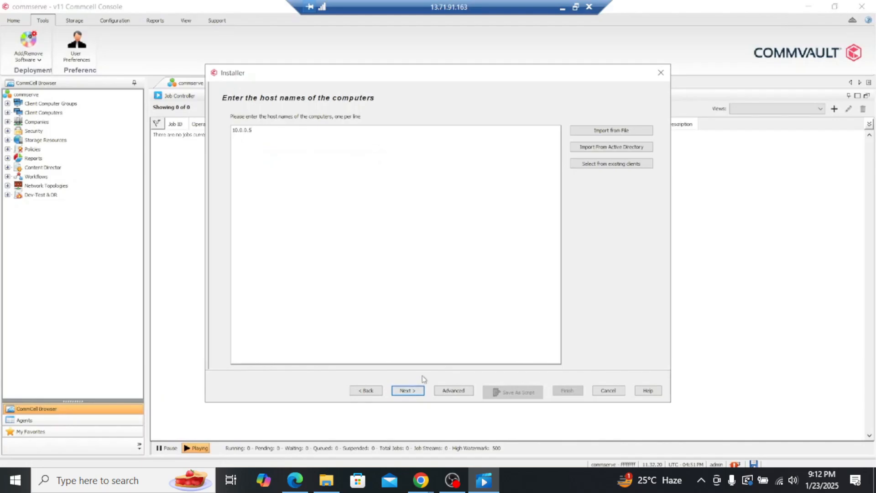
Accept host 10.0.0.5 for the installation and provide user name cvadmin with the account password and its confirmation.
click(409, 391)
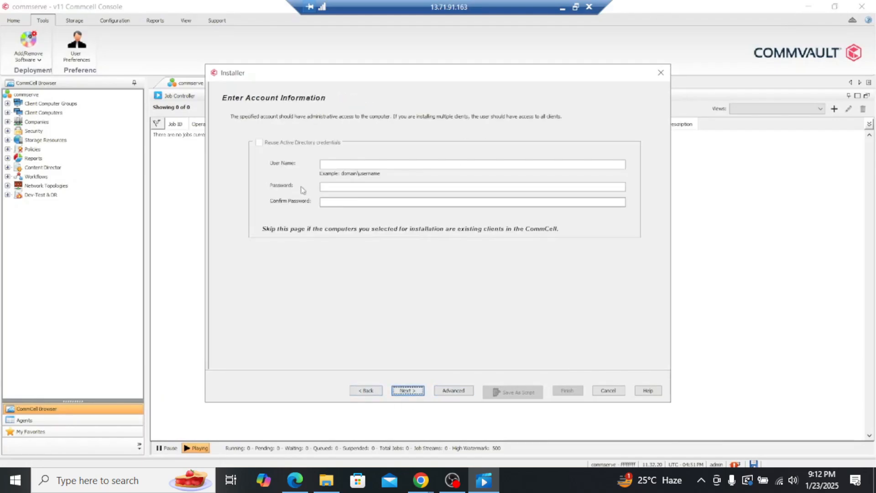
click(344, 166)
text(cvadmin)
click(345, 187)
text(•••••••••••)
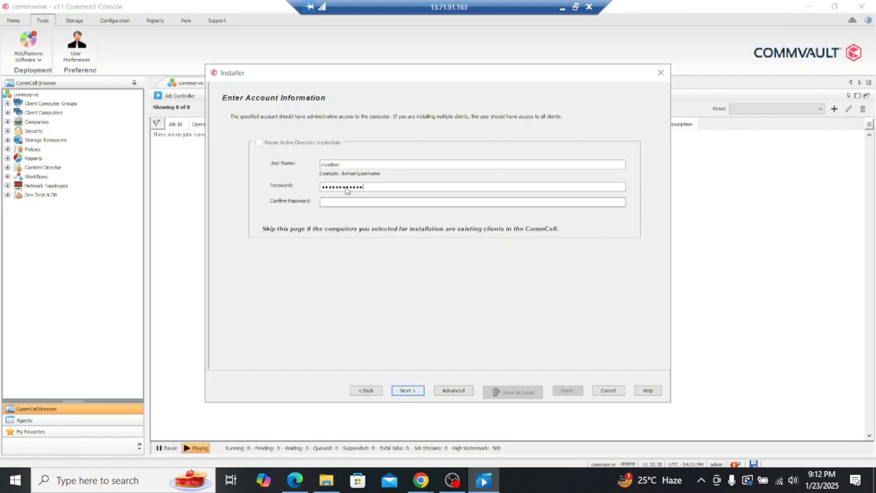
key(Tab)
text(•••••)
click(413, 392)
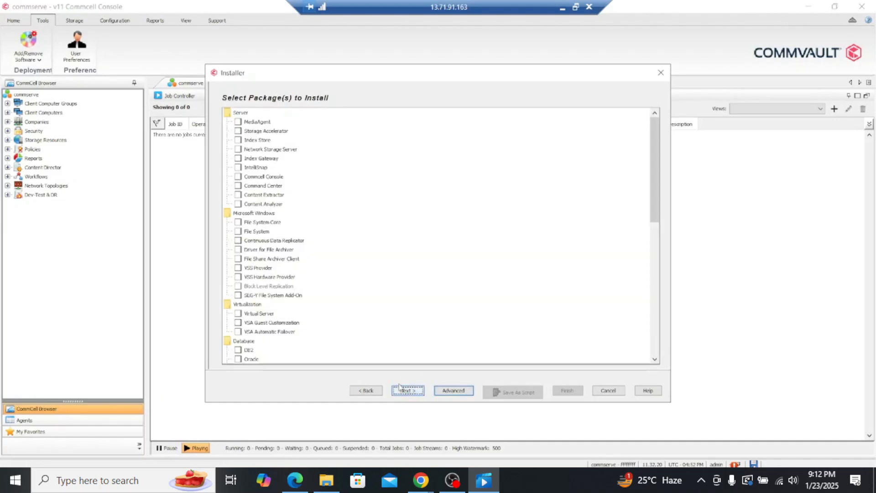
Select the MediaAgent server package for installation, look through the other available packages and accept the selection.
click(237, 122)
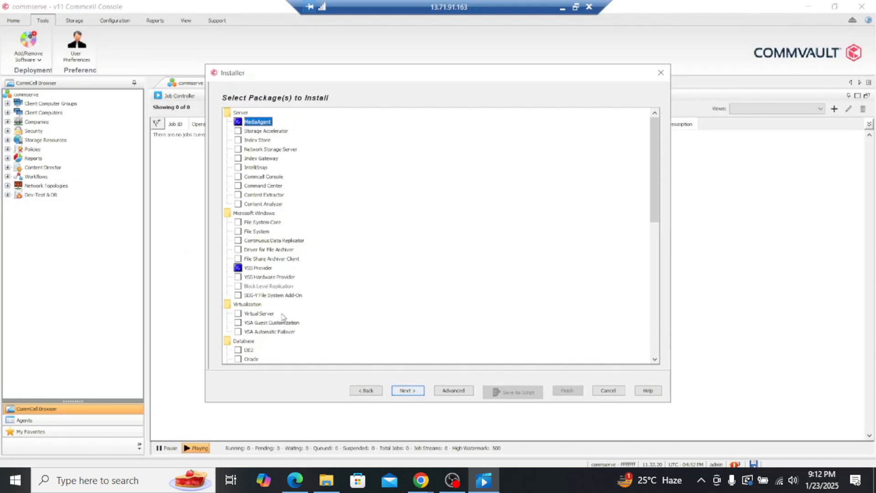
scroll(283, 318, down, 3)
scroll(282, 318, down, 10)
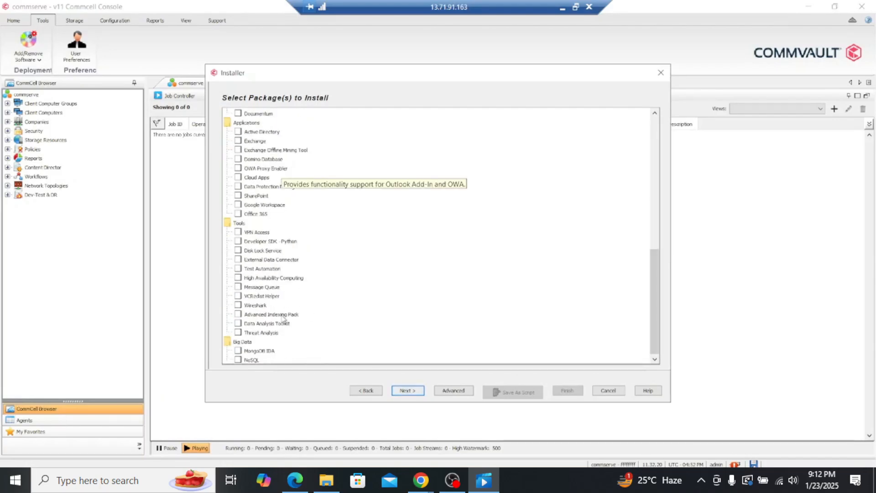
scroll(312, 311, up, 15)
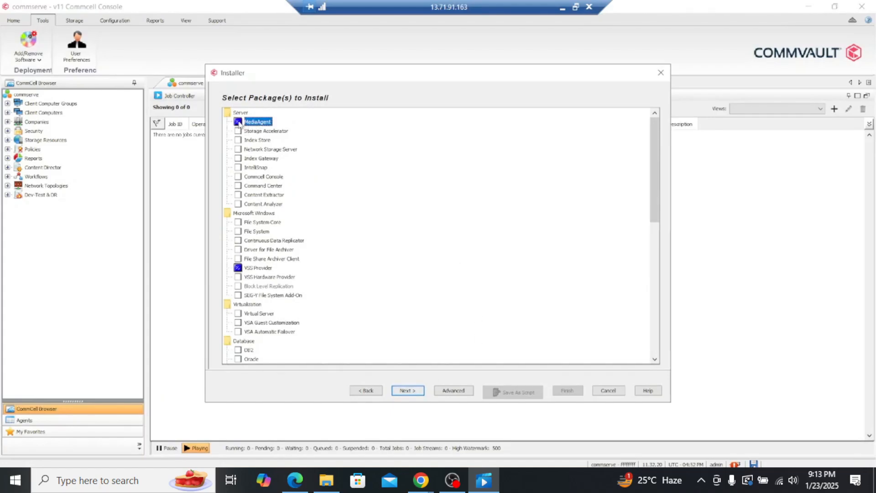
click(407, 390)
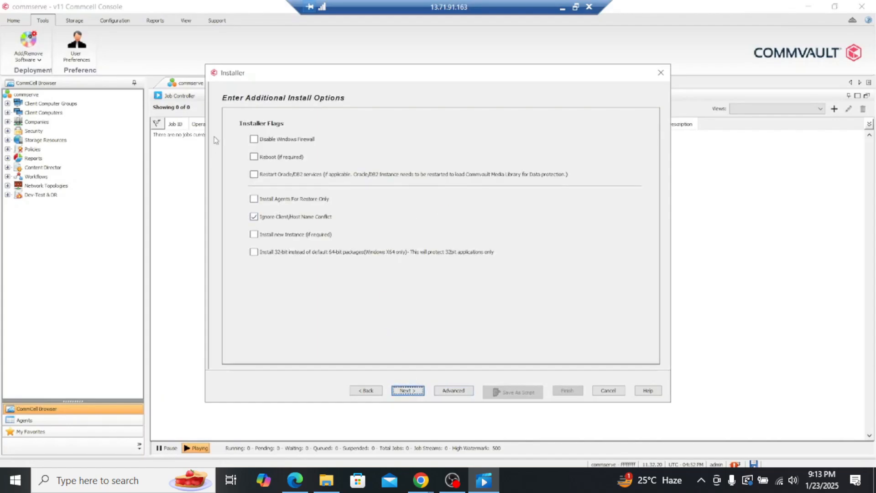
Advance through the additional install options, optional settings and network route pages with their defaults, and return from job scheduling to Optional Settings.
click(408, 390)
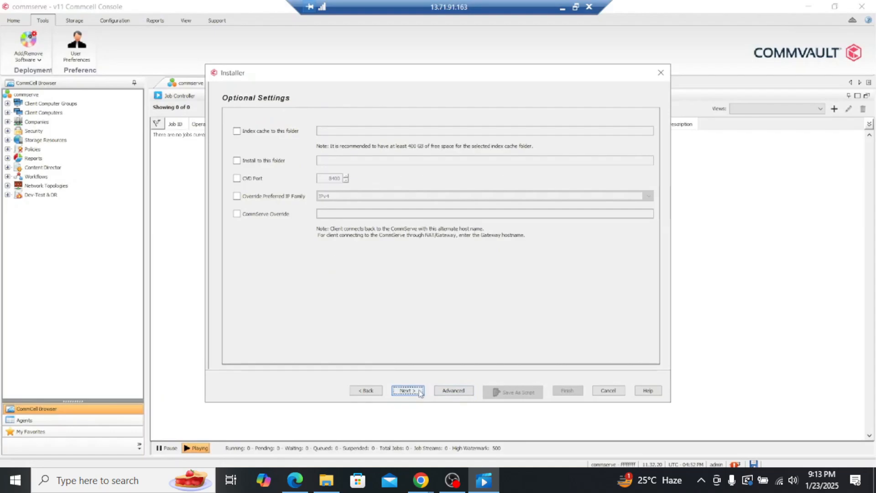
click(420, 391)
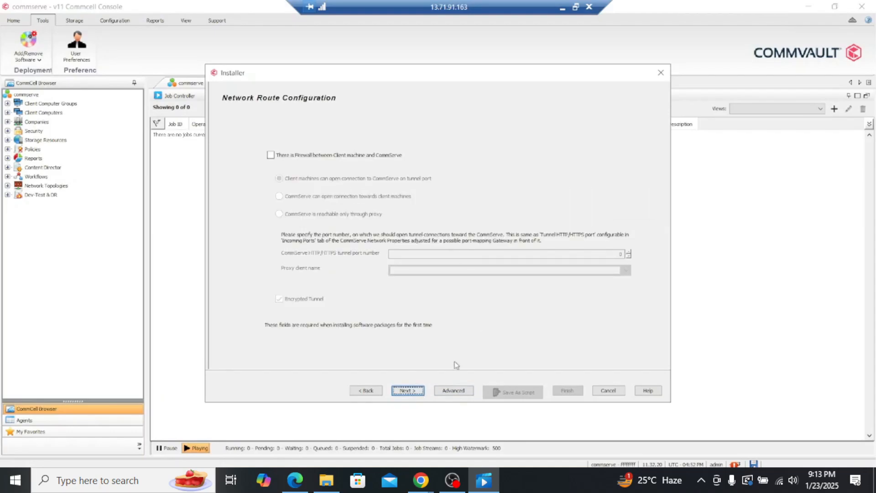
click(419, 392)
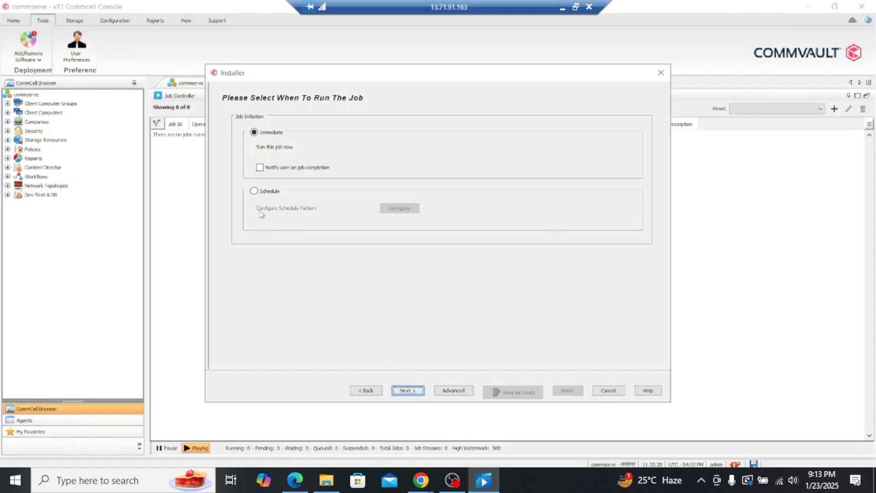
click(366, 391)
click(366, 391)
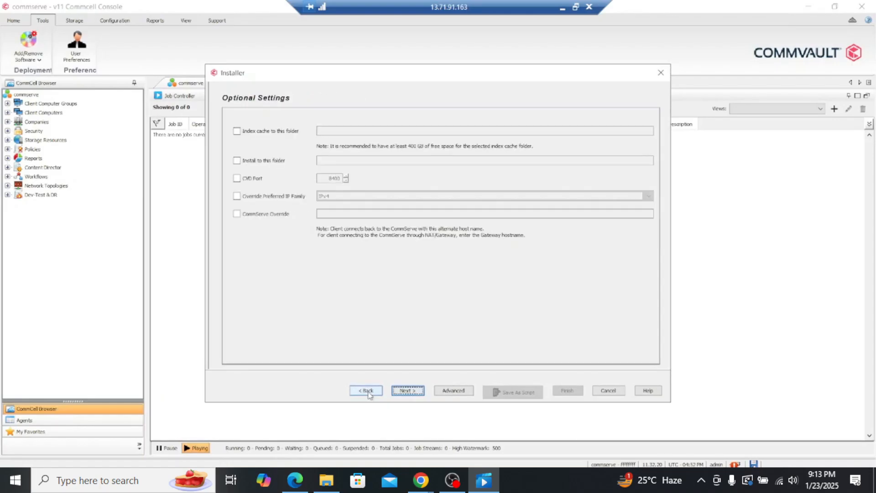
Keep the optional settings at their defaults and start the MediaAgent installation job immediately after reviewing the summary.
click(414, 393)
click(414, 393)
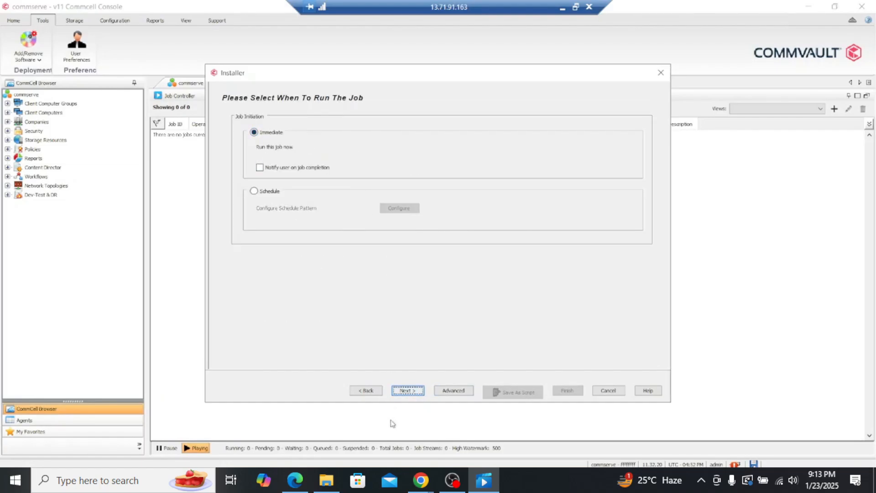
click(413, 393)
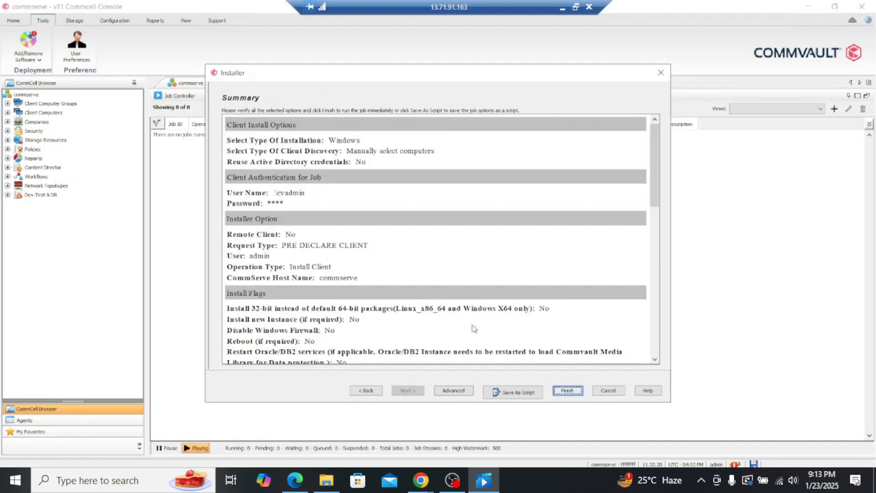
scroll(468, 290, down, 10)
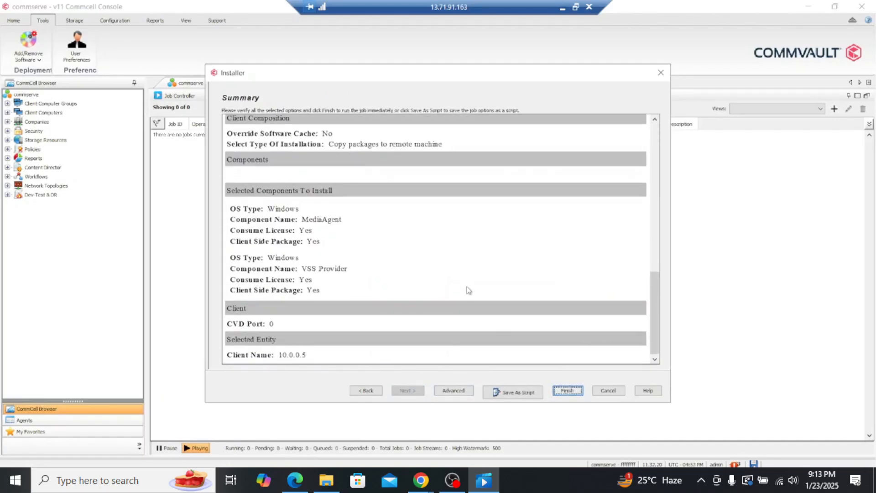
click(567, 390)
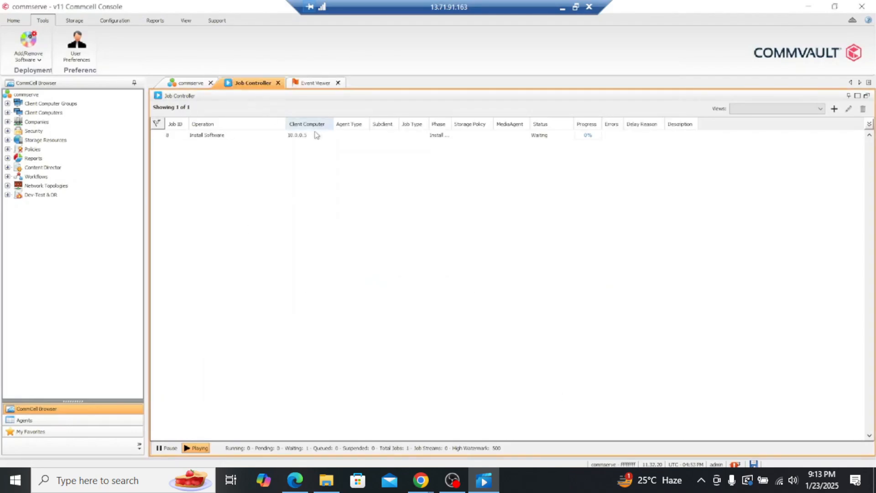
Examine the Install Software job's progress and general details, restoring the Commserve remote session from full screen to a window.
double_click(312, 135)
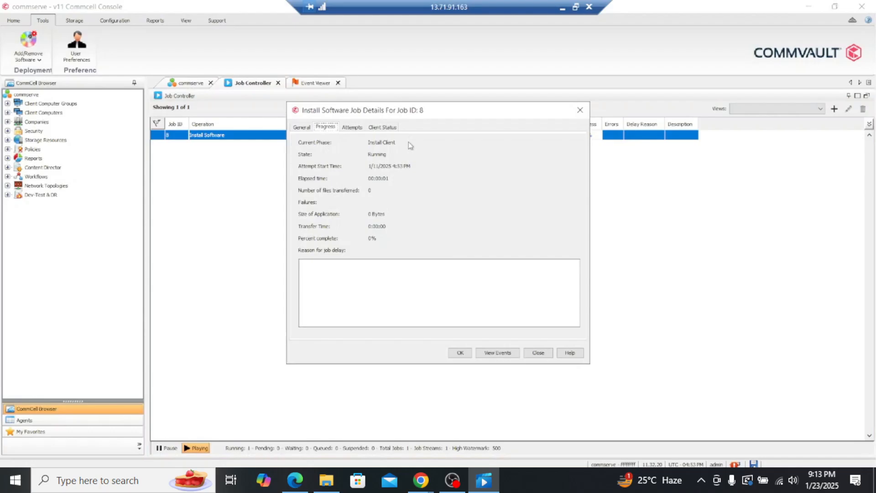
drag(434, 117, 466, 162)
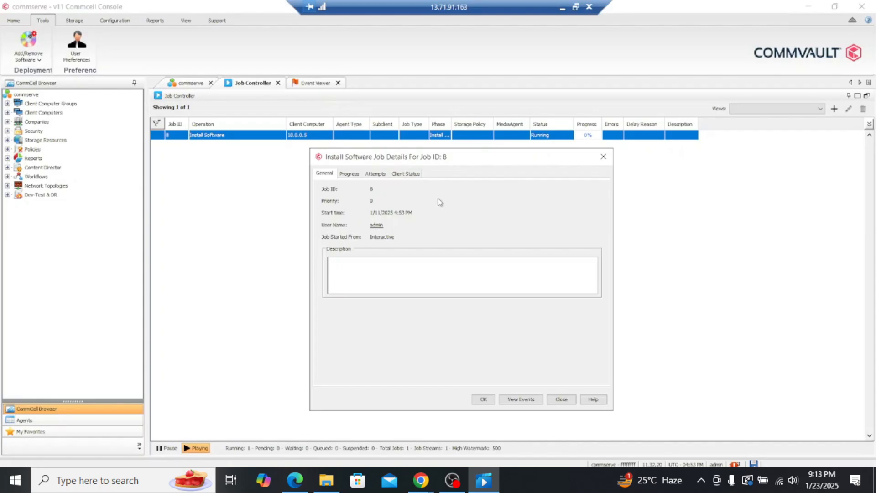
click(575, 7)
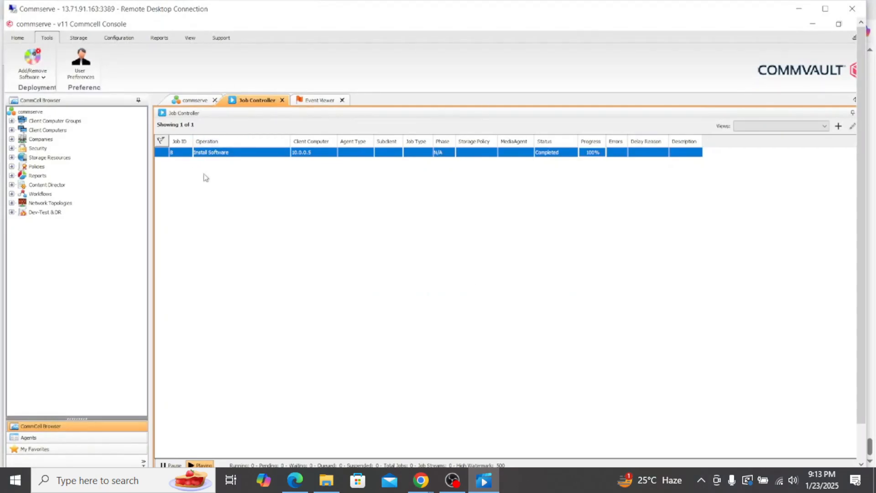
double_click(268, 156)
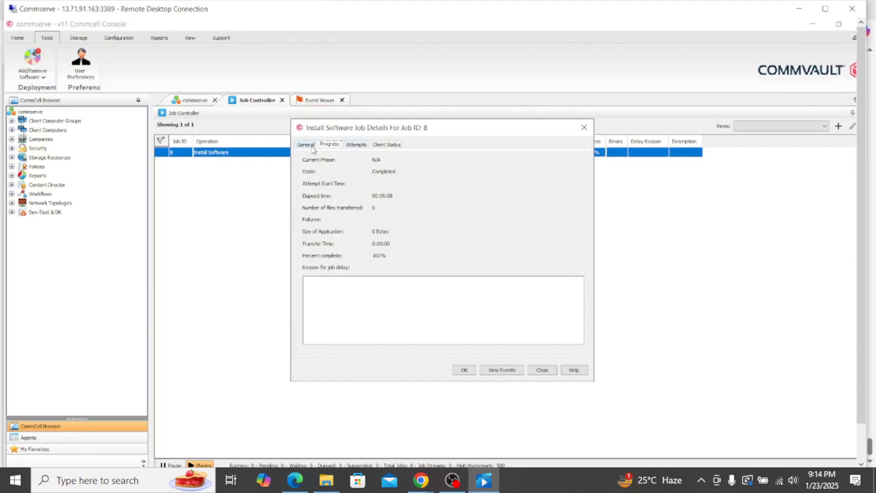
click(306, 144)
key(Escape)
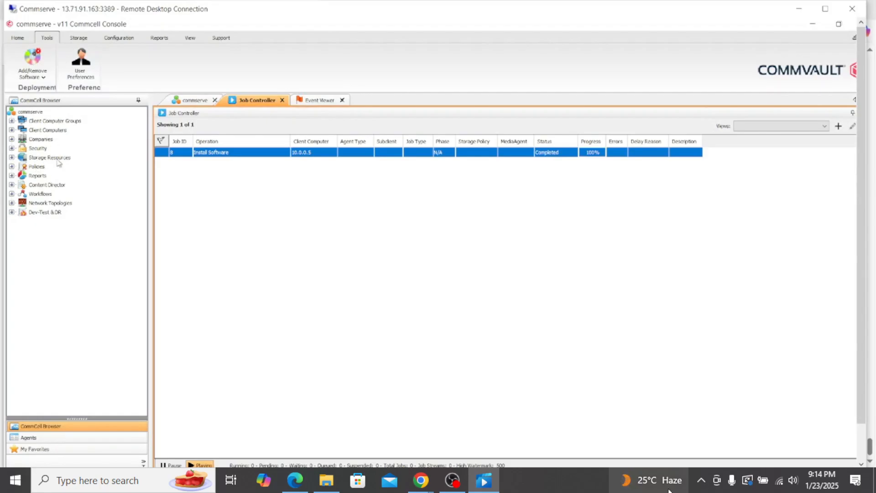
Look over the commserve and mediaagent entries in the MediaAgents list and view the software installed on mediaagent.
mouse_move(669, 490)
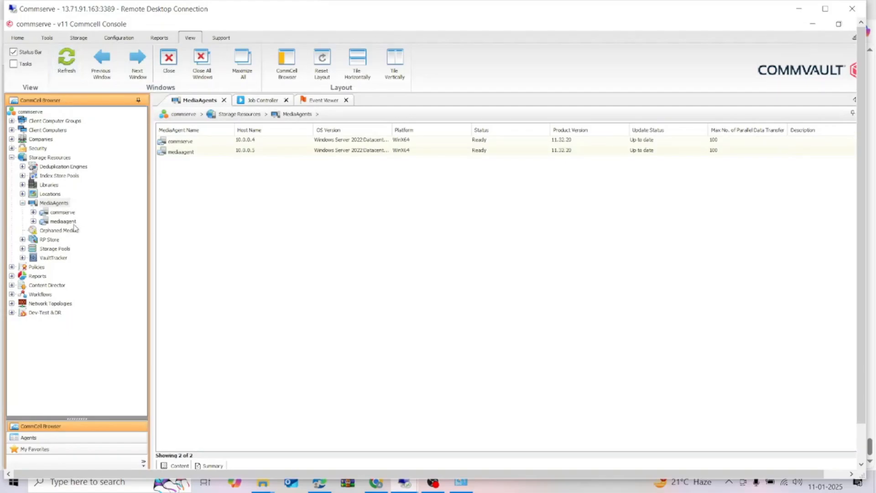
click(189, 155)
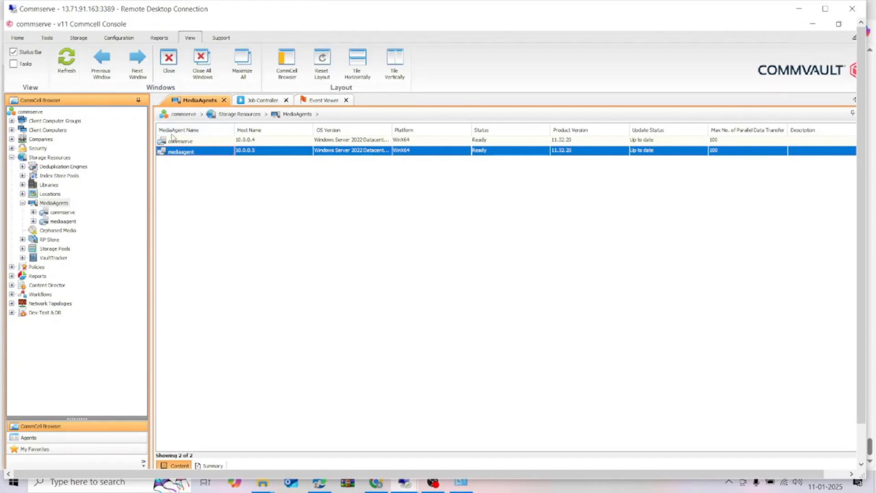
click(207, 142)
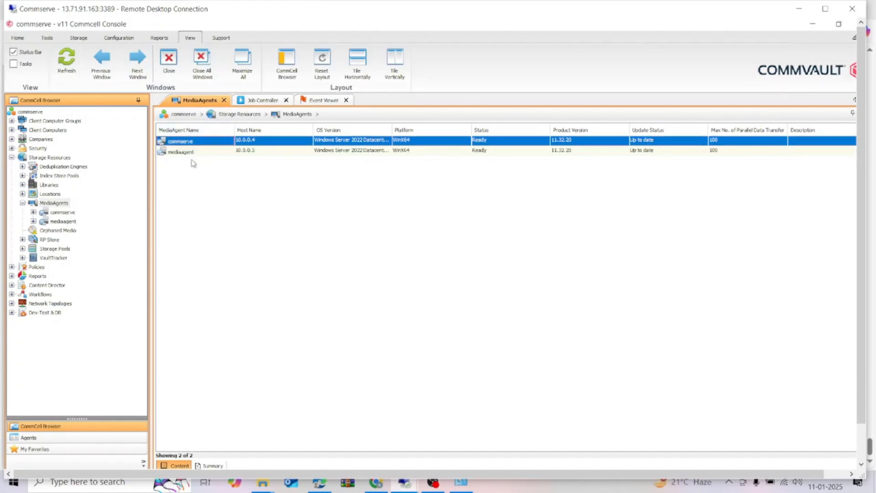
click(203, 152)
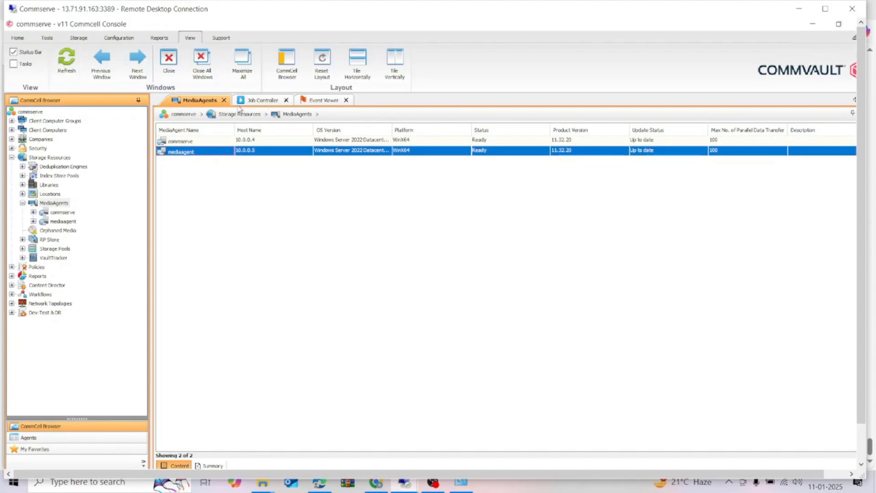
right_click(211, 152)
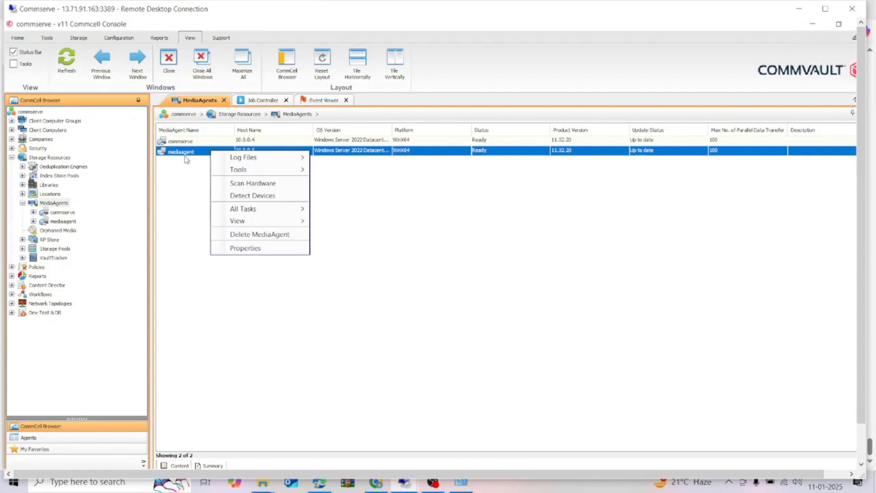
click(197, 160)
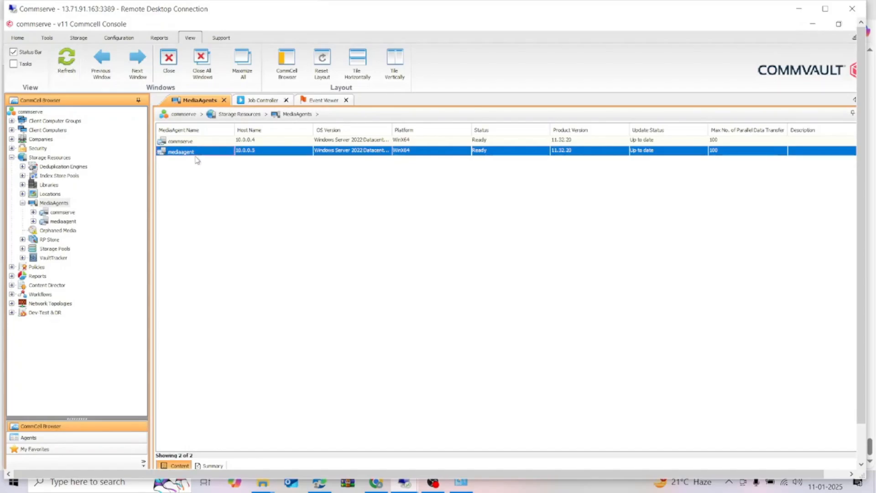
right_click(268, 153)
mouse_move(319, 224)
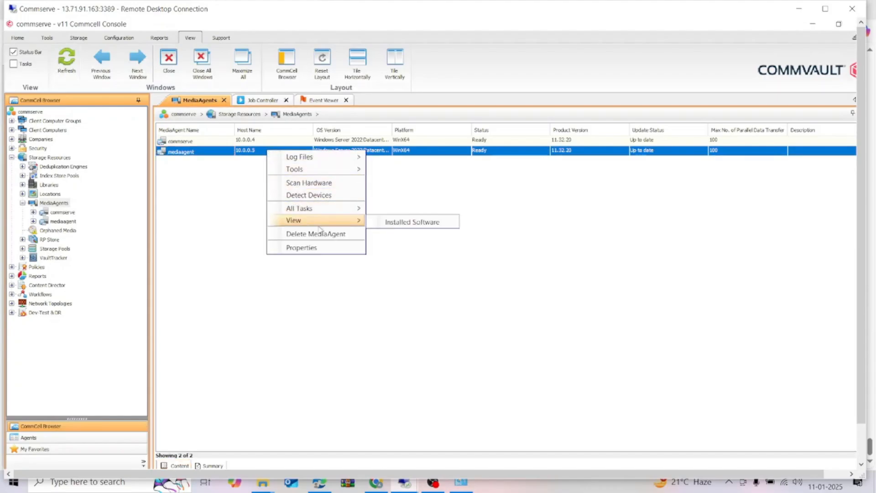
click(437, 224)
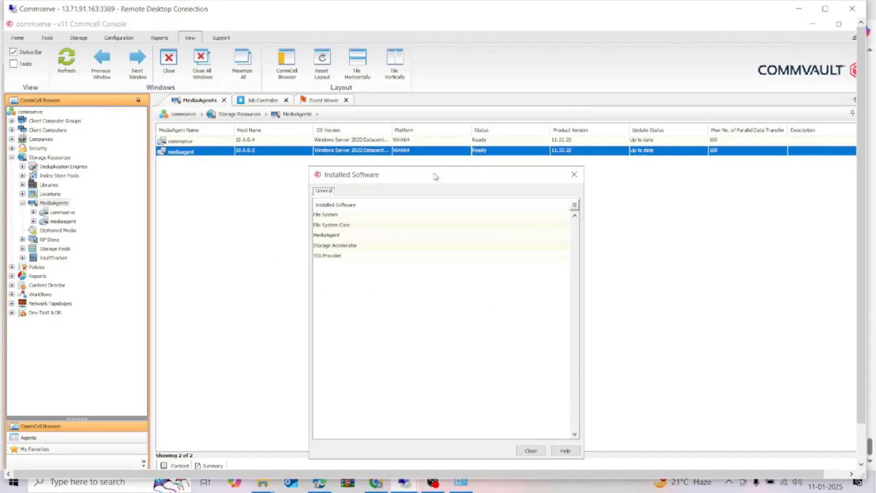
Examine the File System, File System Core, MediaAgent, Storage Accelerator and VSS Provider entries, and close the installed software list.
click(346, 235)
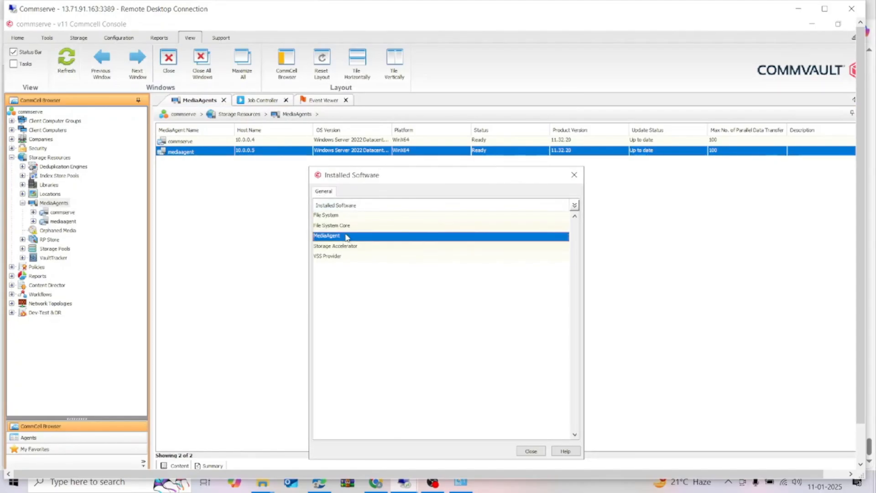
click(340, 217)
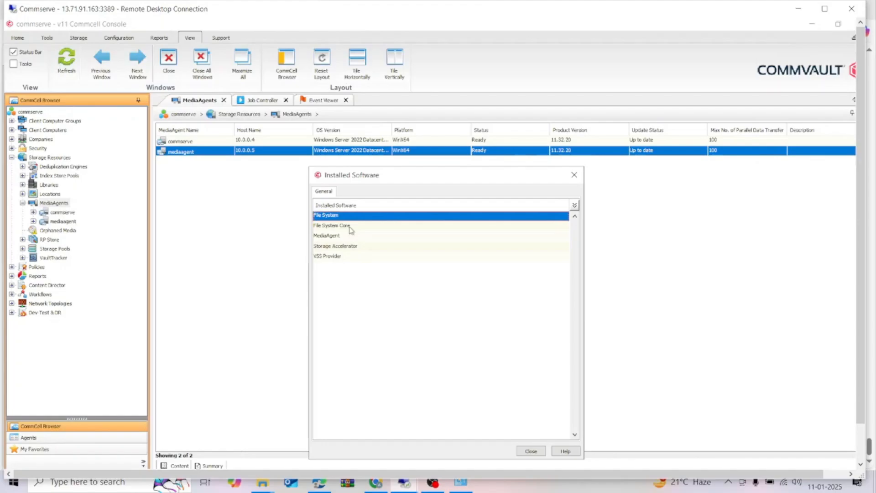
click(350, 226)
click(349, 216)
click(350, 225)
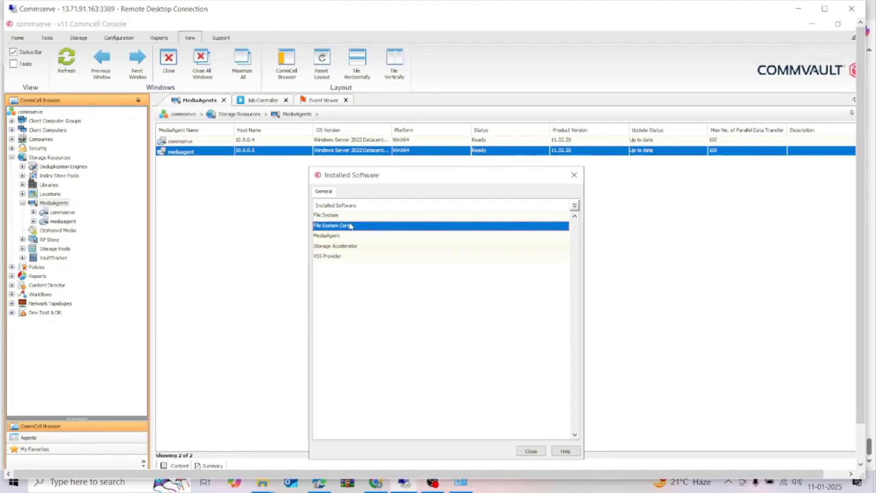
click(360, 247)
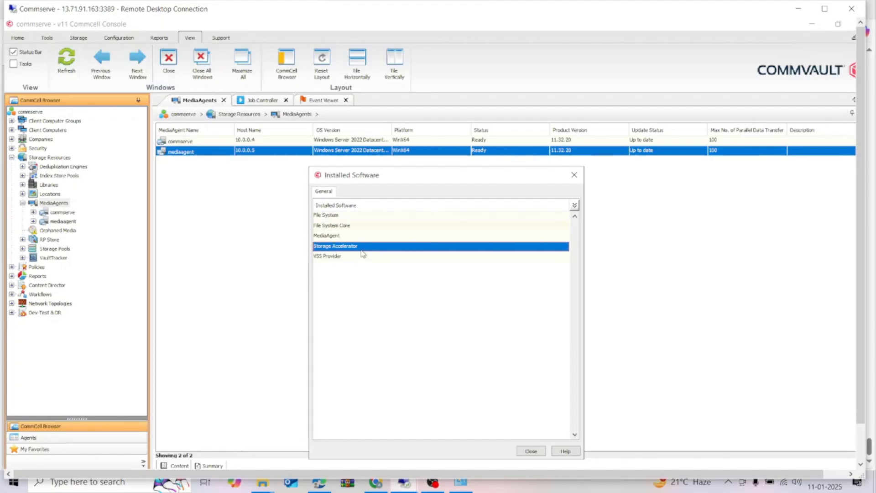
click(352, 258)
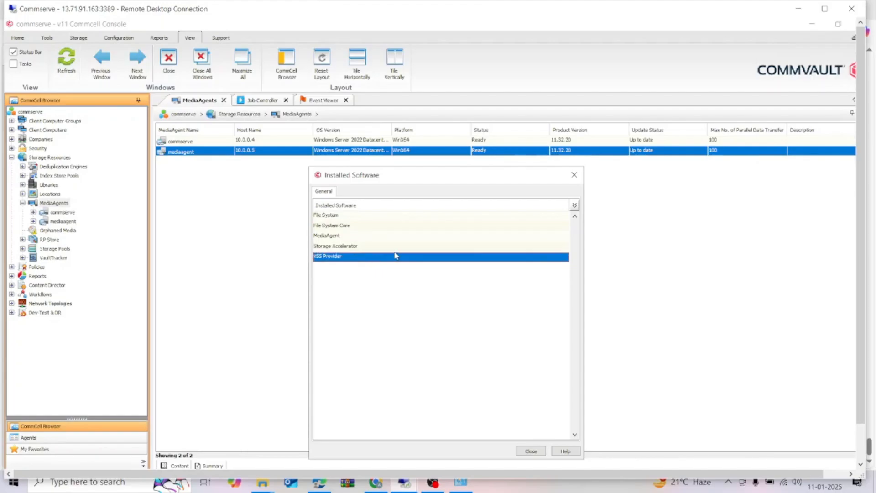
click(344, 238)
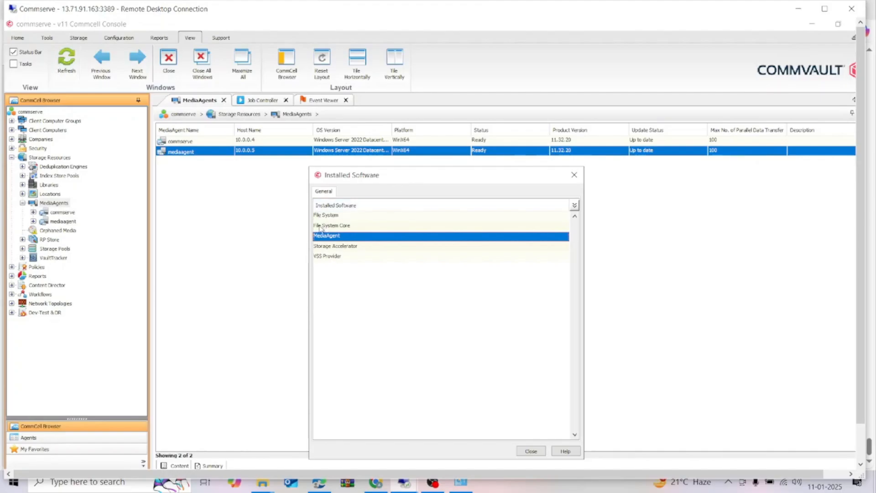
click(336, 226)
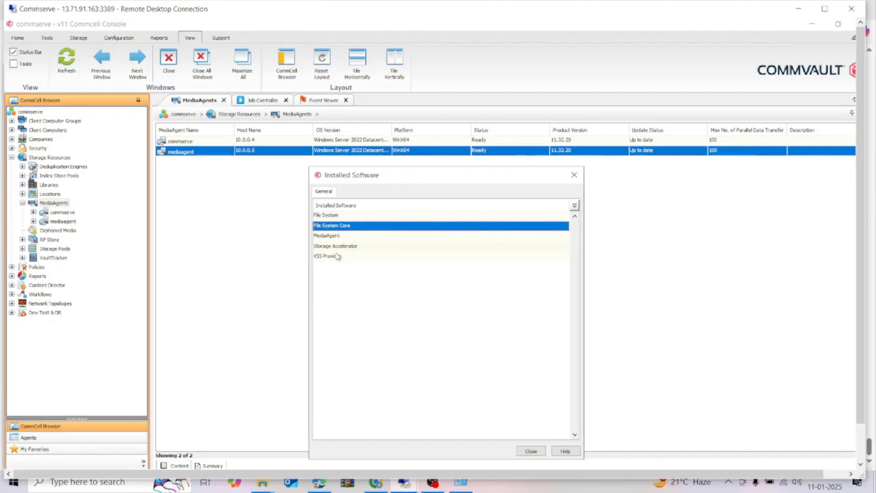
click(338, 256)
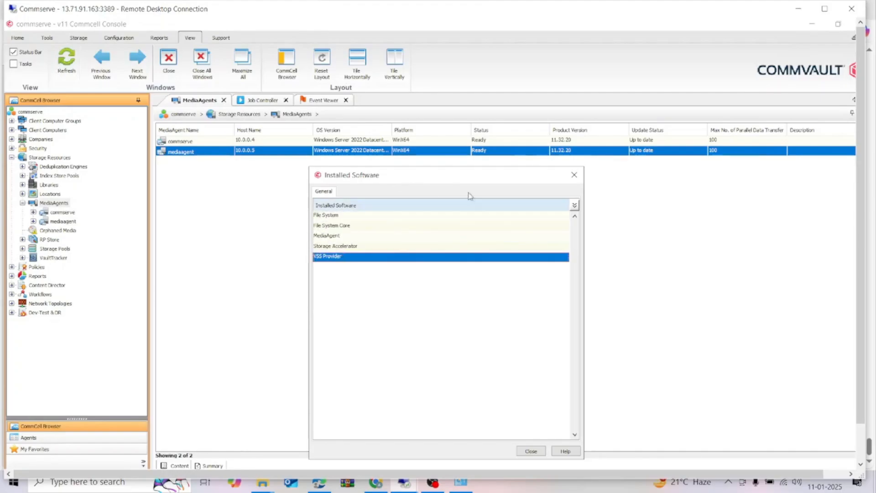
click(574, 178)
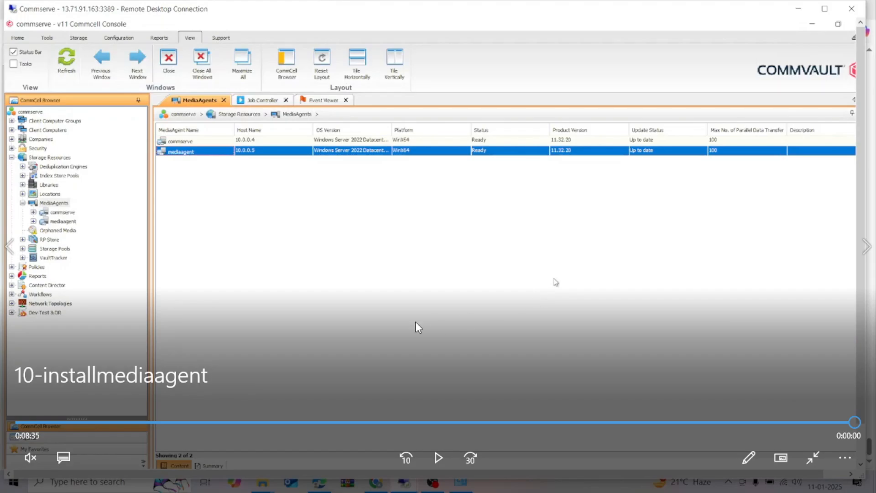
Close the 10-installmediaagent video and switch to the lesson1.pdf slides in Microsoft Edge.
click(816, 457)
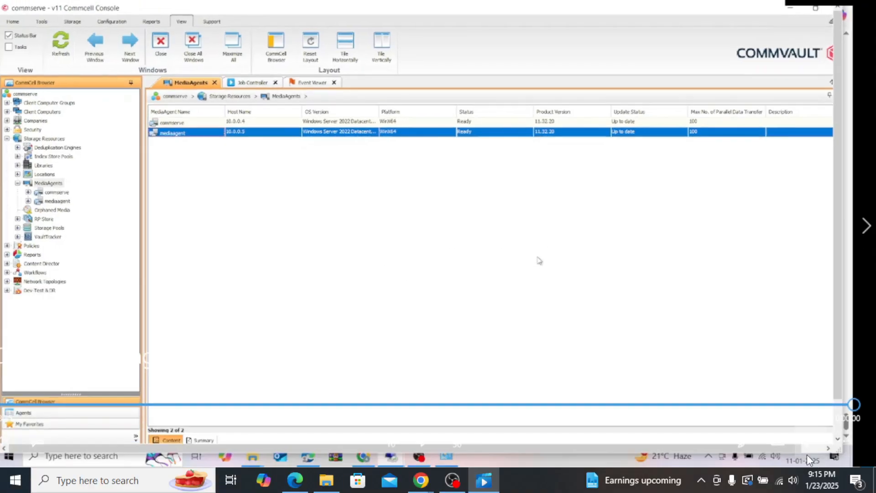
click(864, 18)
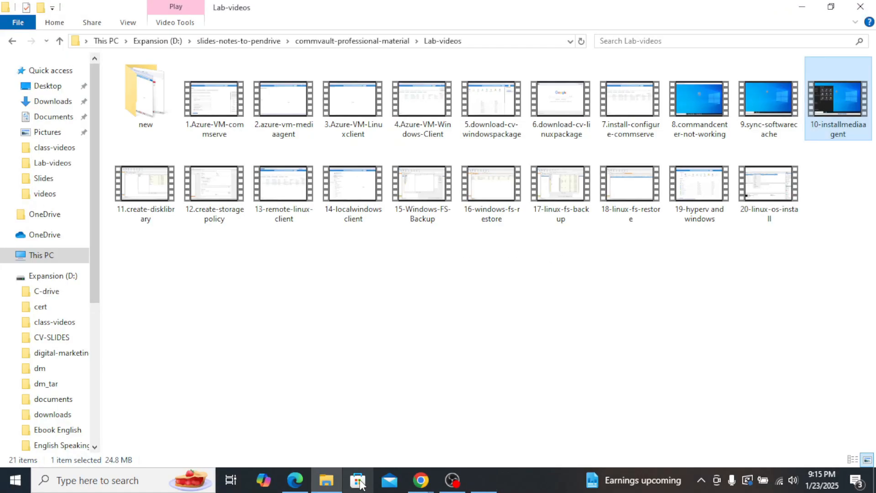
click(295, 480)
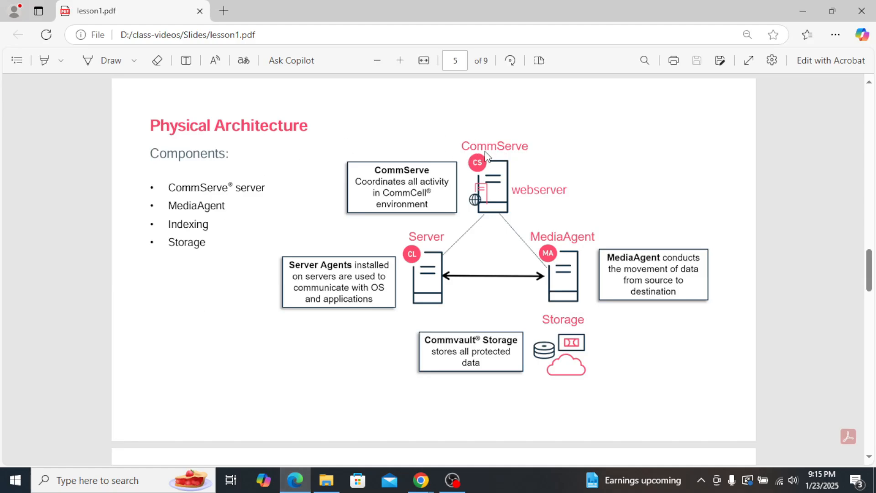